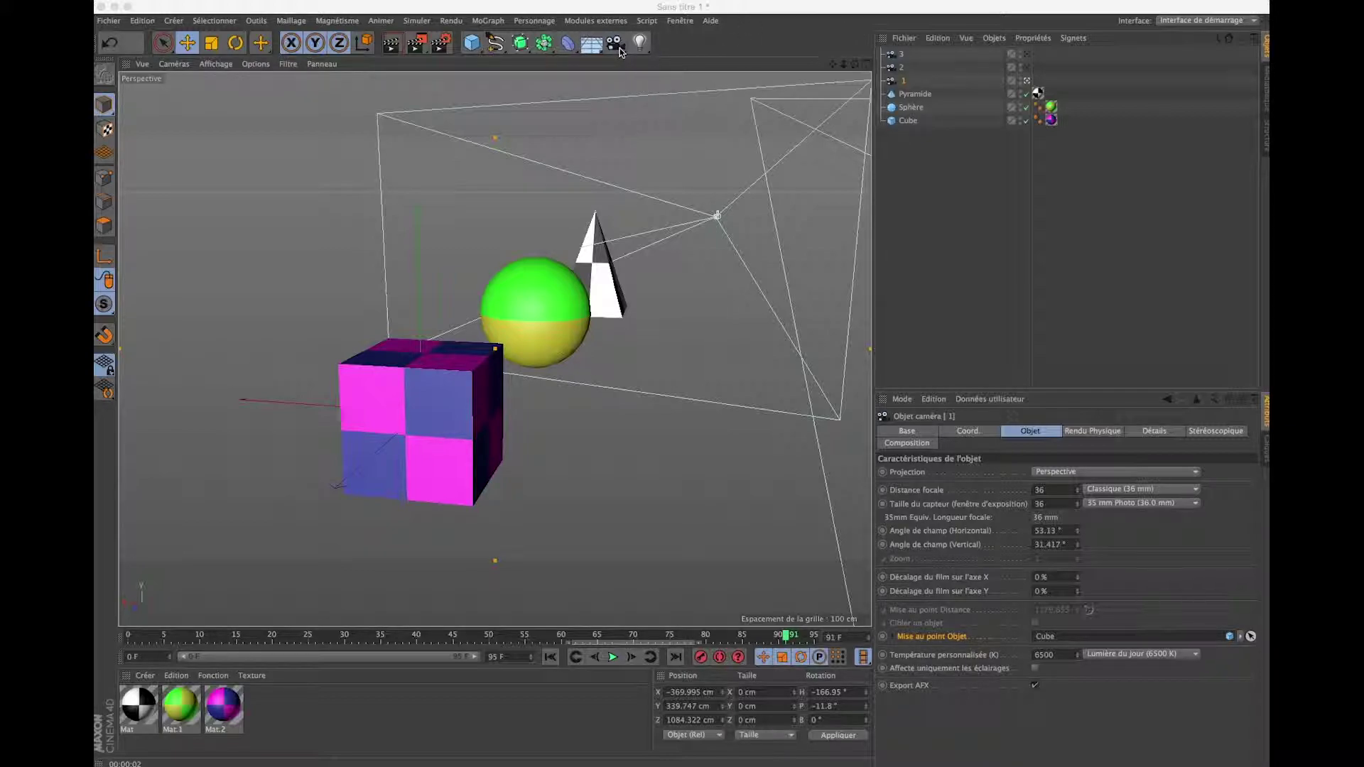
# - Look through cameras 3 and another camera, then add an extra camera and delete it
pyautogui.click(620, 48)
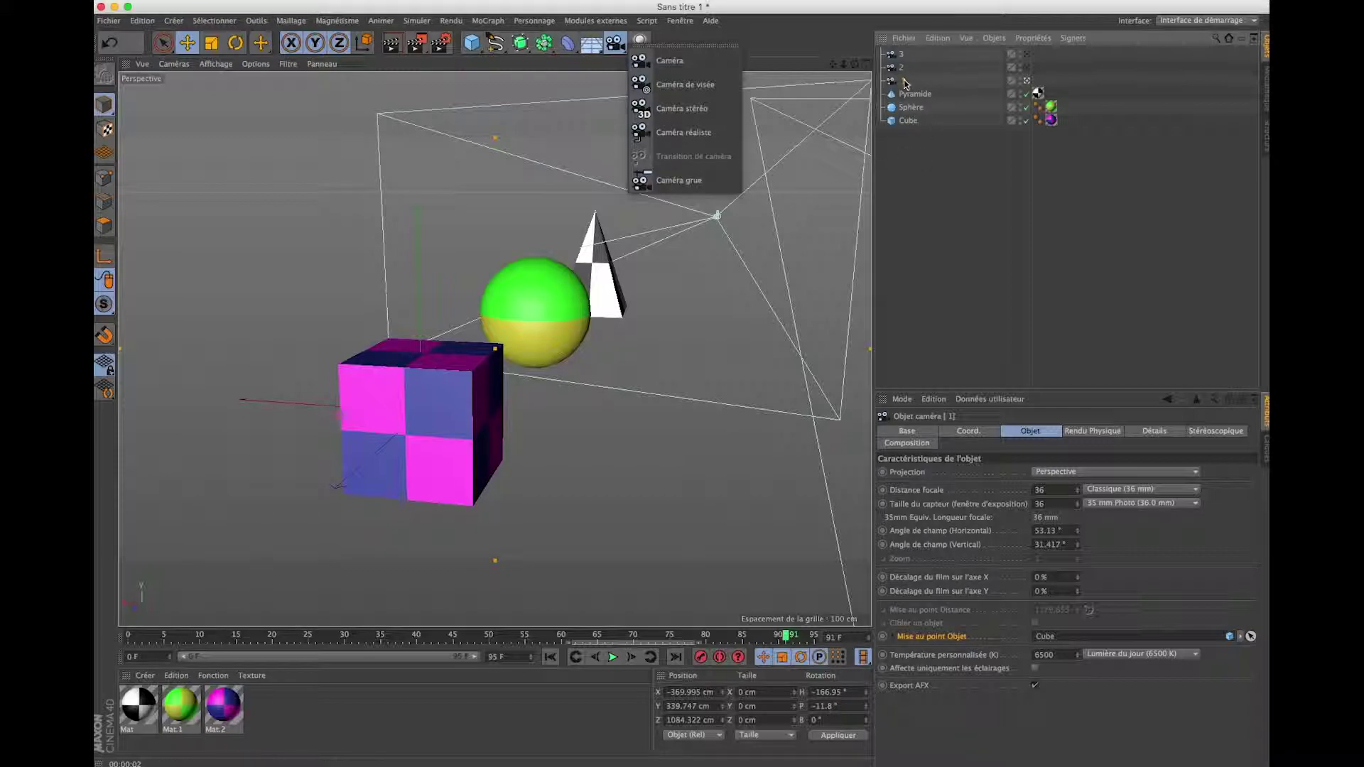
pyautogui.click(935, 223)
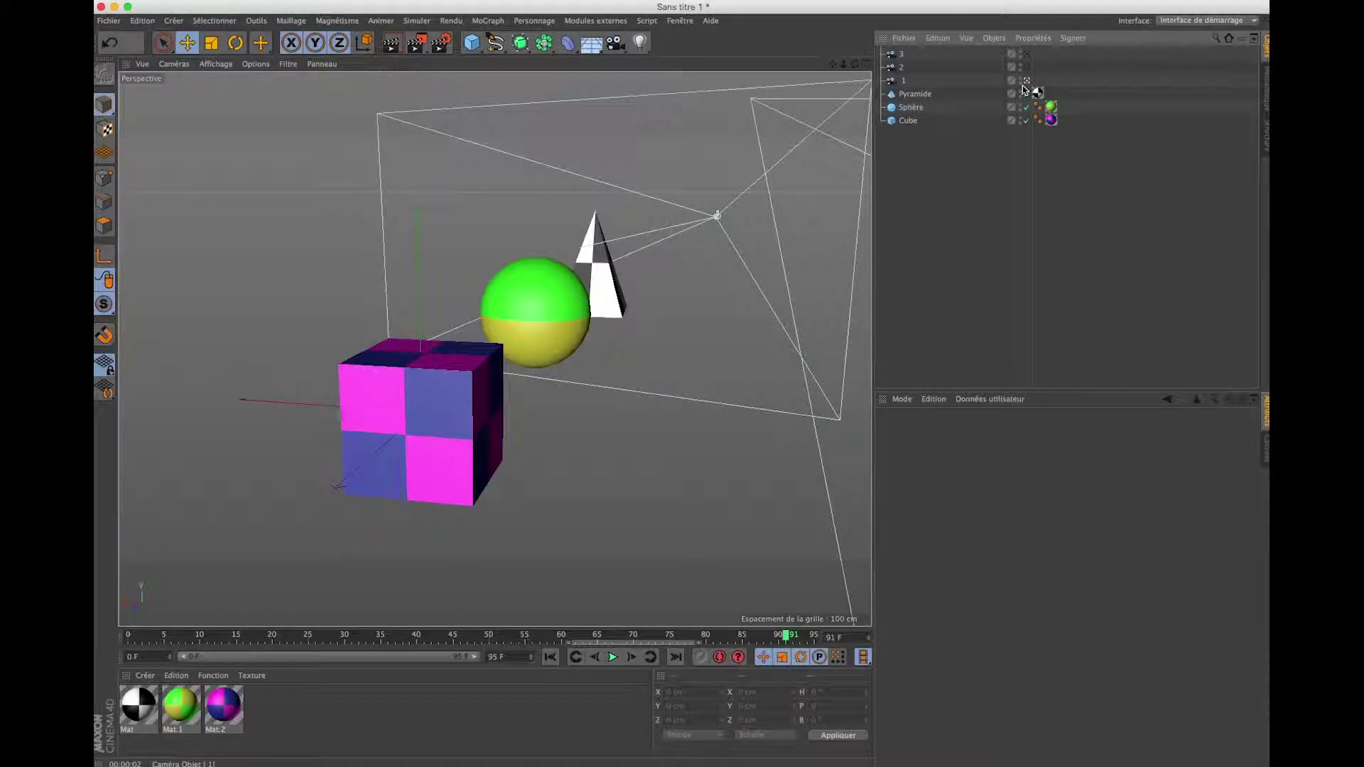
pyautogui.click(1027, 79)
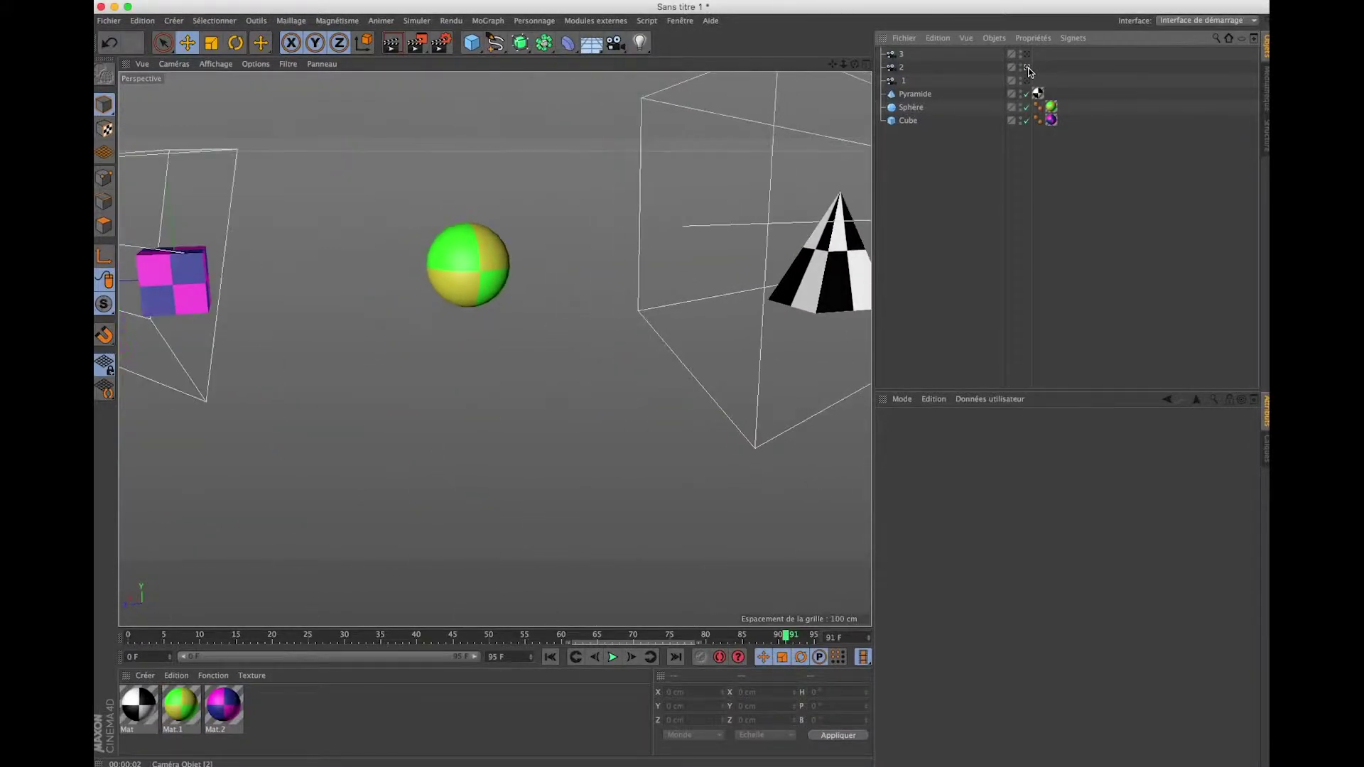
pyautogui.click(1027, 55)
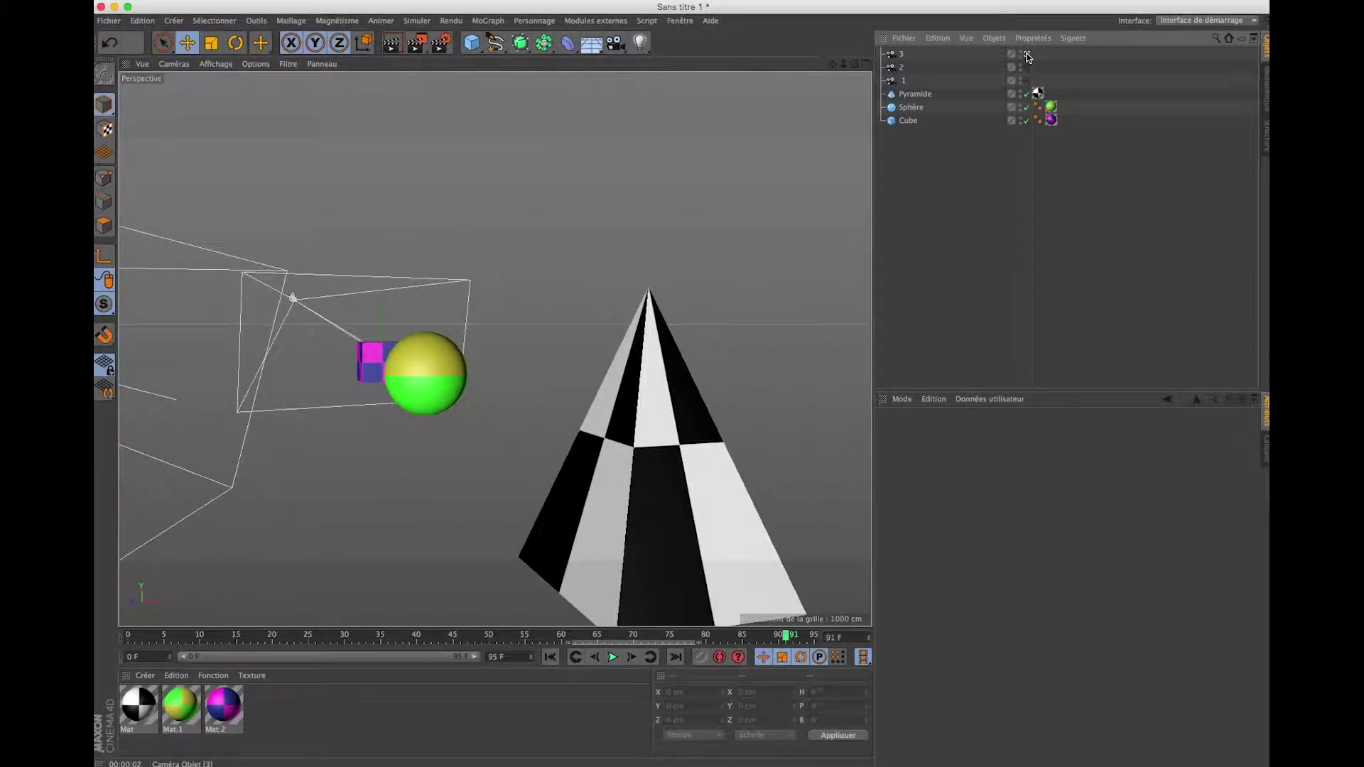
pyautogui.click(891, 56)
pyautogui.click(897, 80)
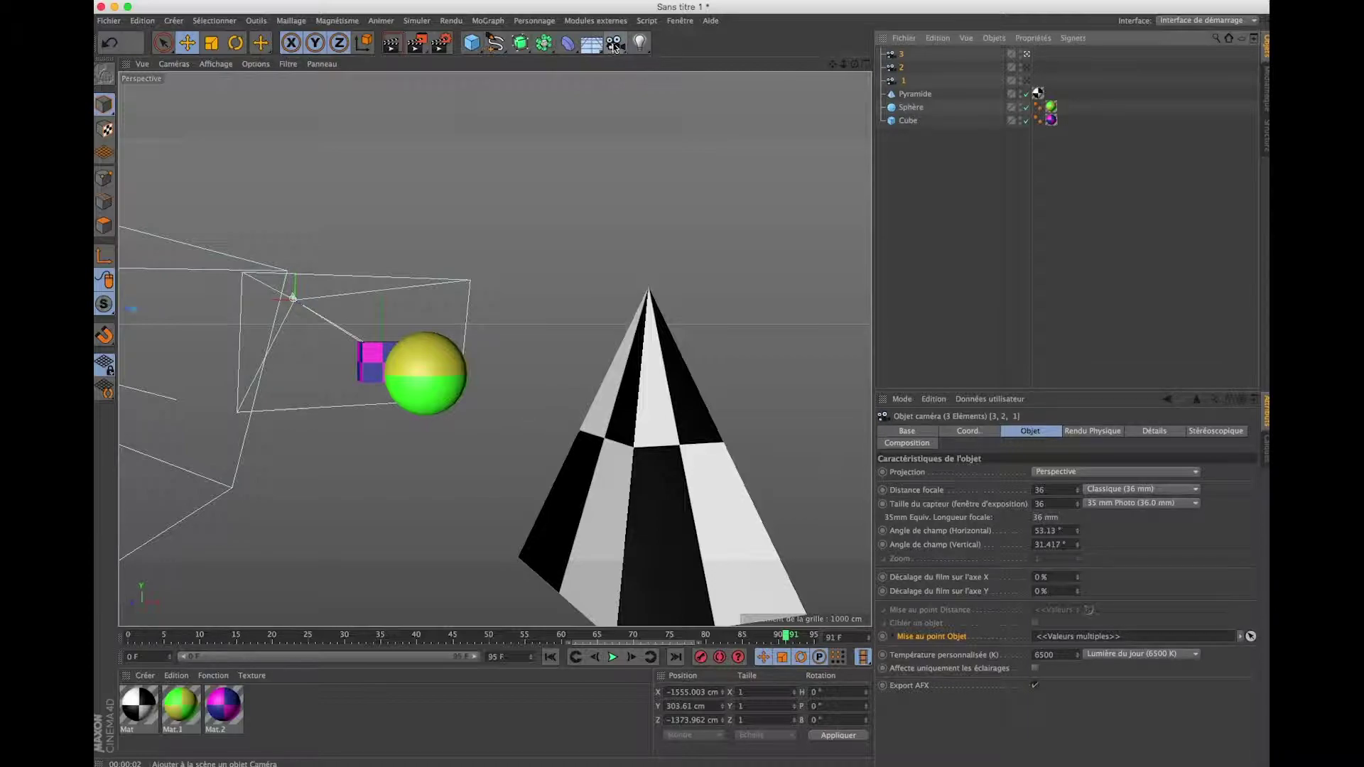
pyautogui.click(616, 44)
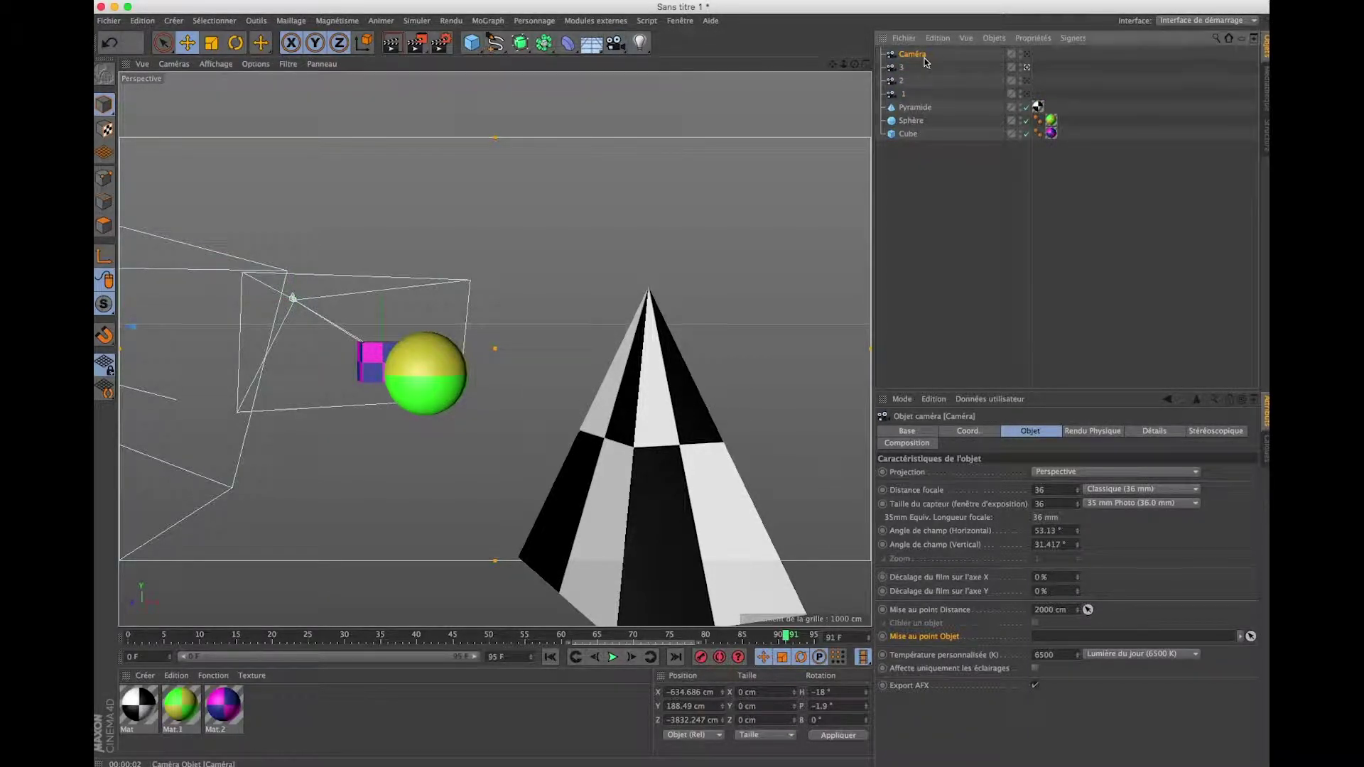
pyautogui.press('Delete')
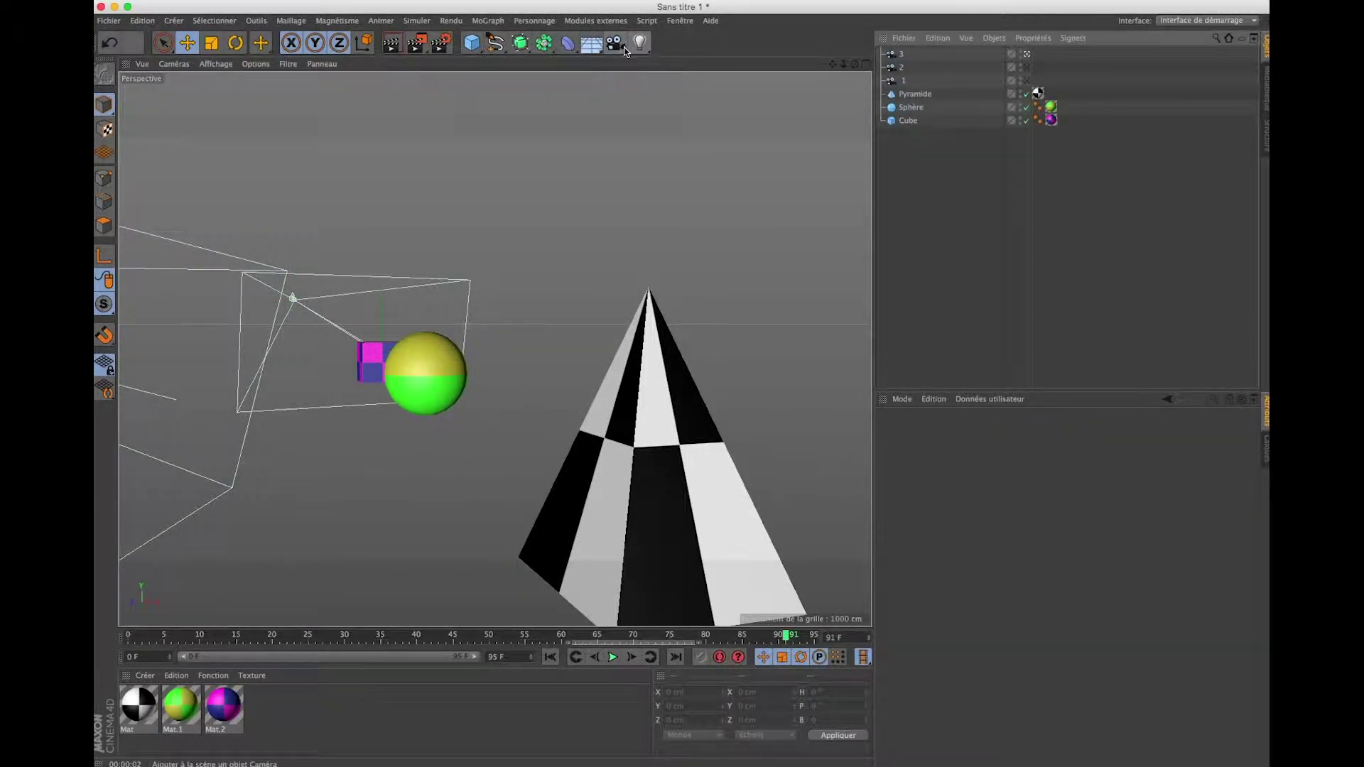
# - Select cameras 1, 2 and 3 together and show the camera type list
pyautogui.click(624, 51)
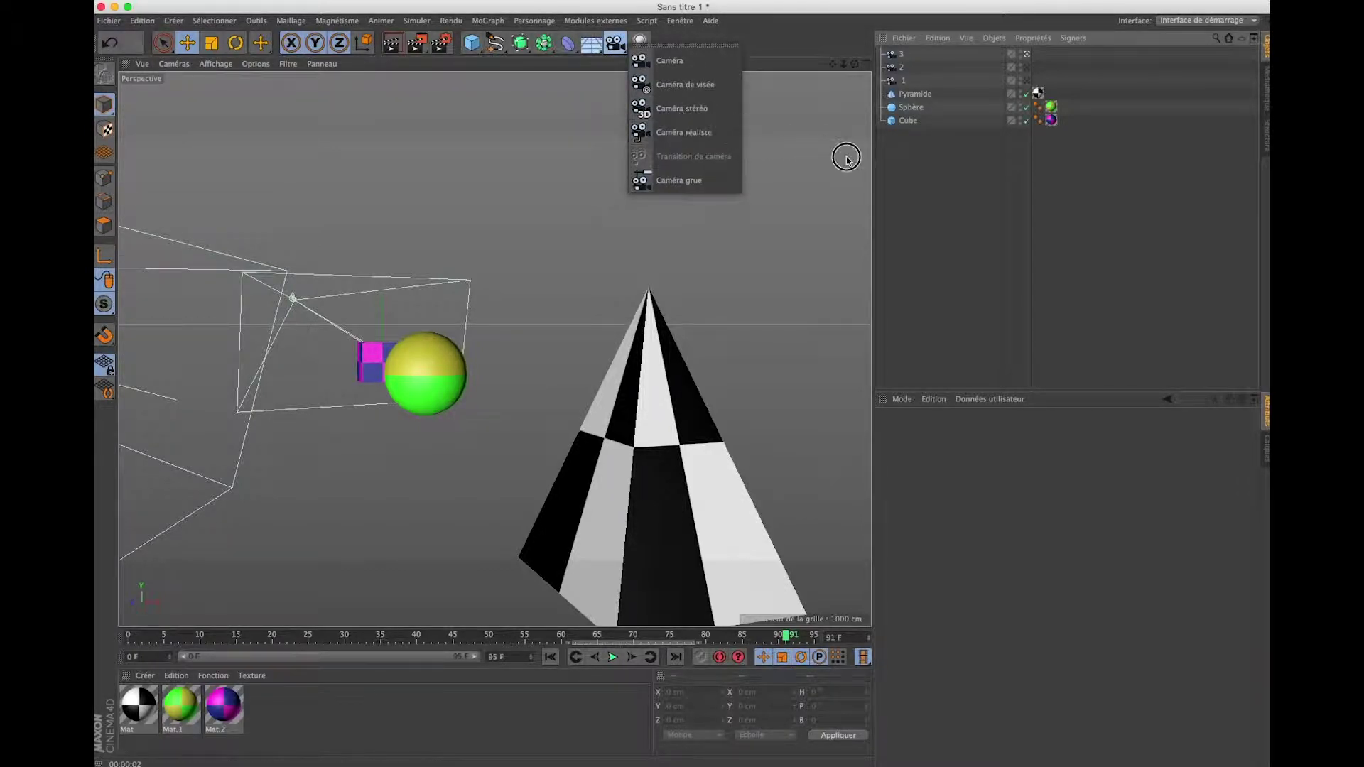
pyautogui.click(904, 81)
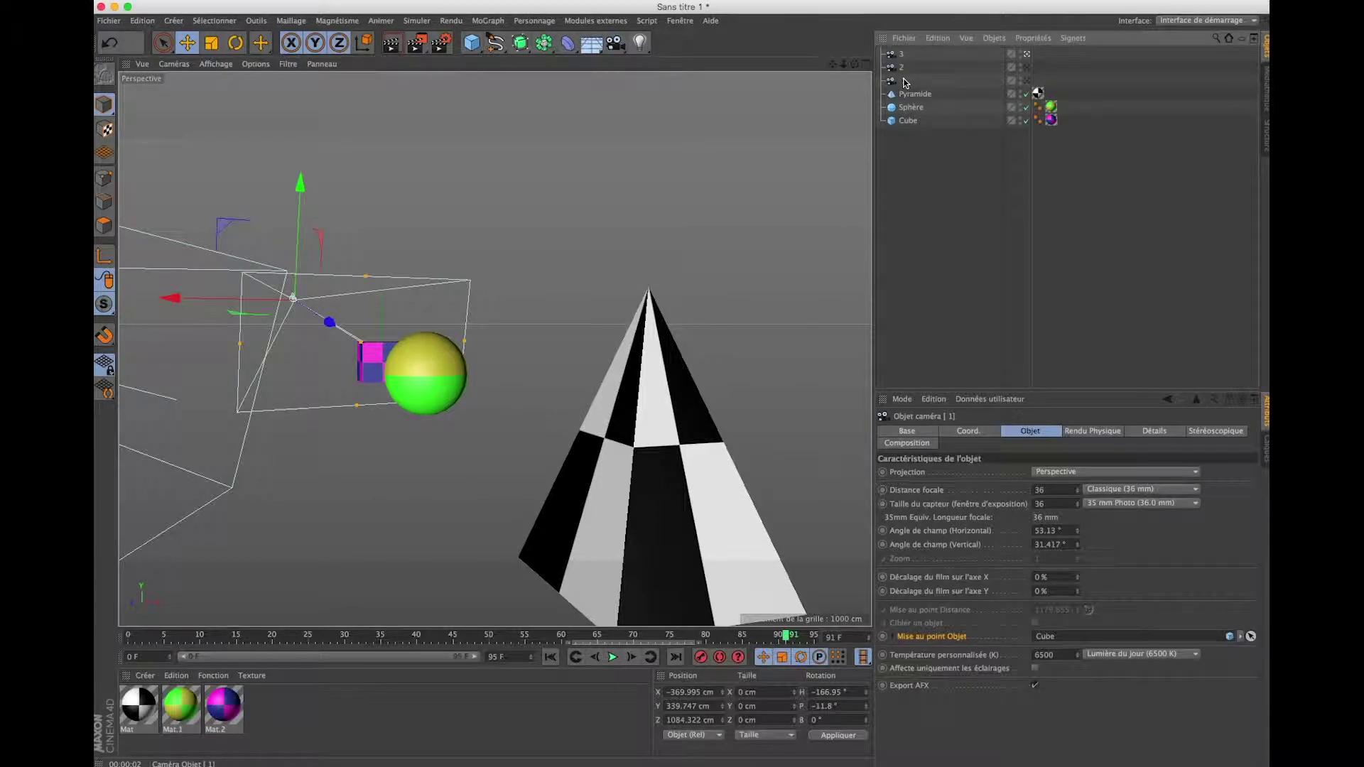
pyautogui.keyDown('shift'); pyautogui.click(901, 54); pyautogui.keyUp('shift')
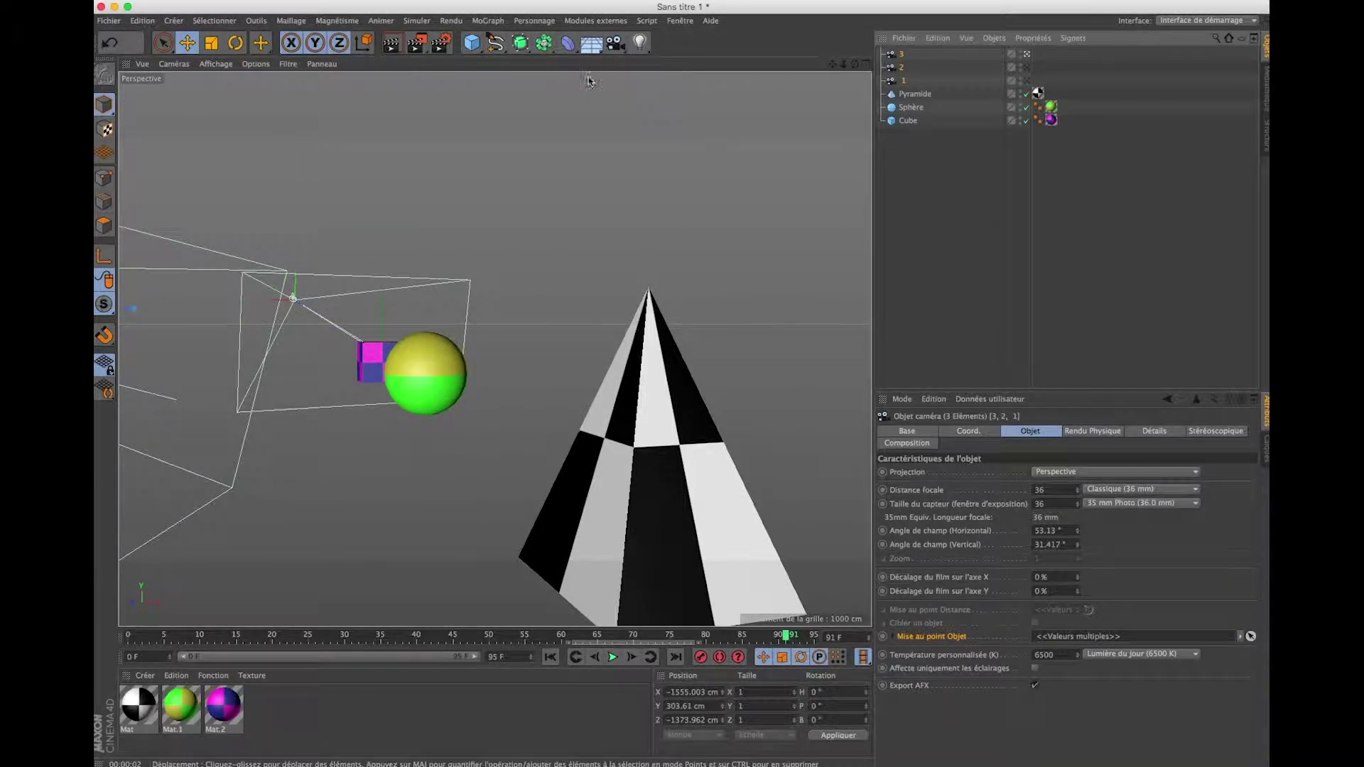
pyautogui.click(615, 43)
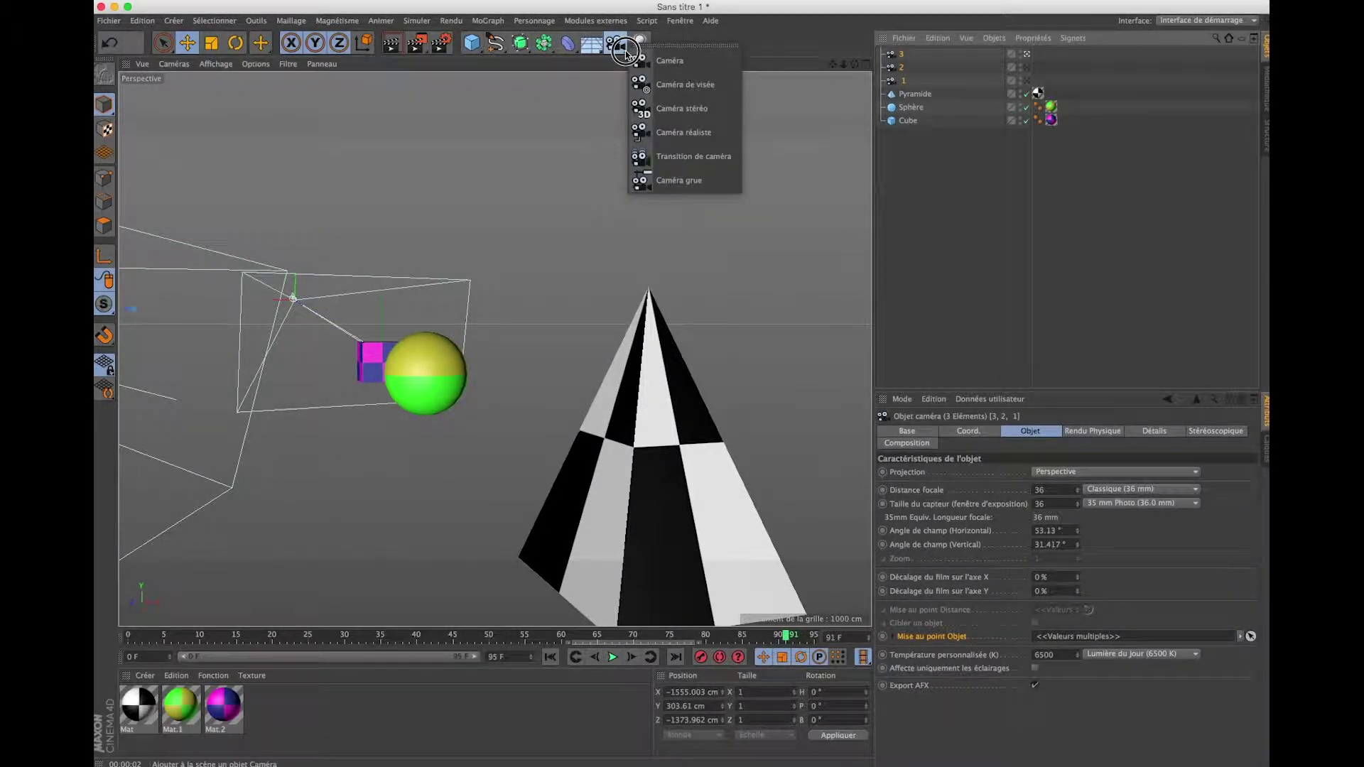
# - Create a camera transition from the three cameras and reorder its source cameras
pyautogui.click(677, 160)
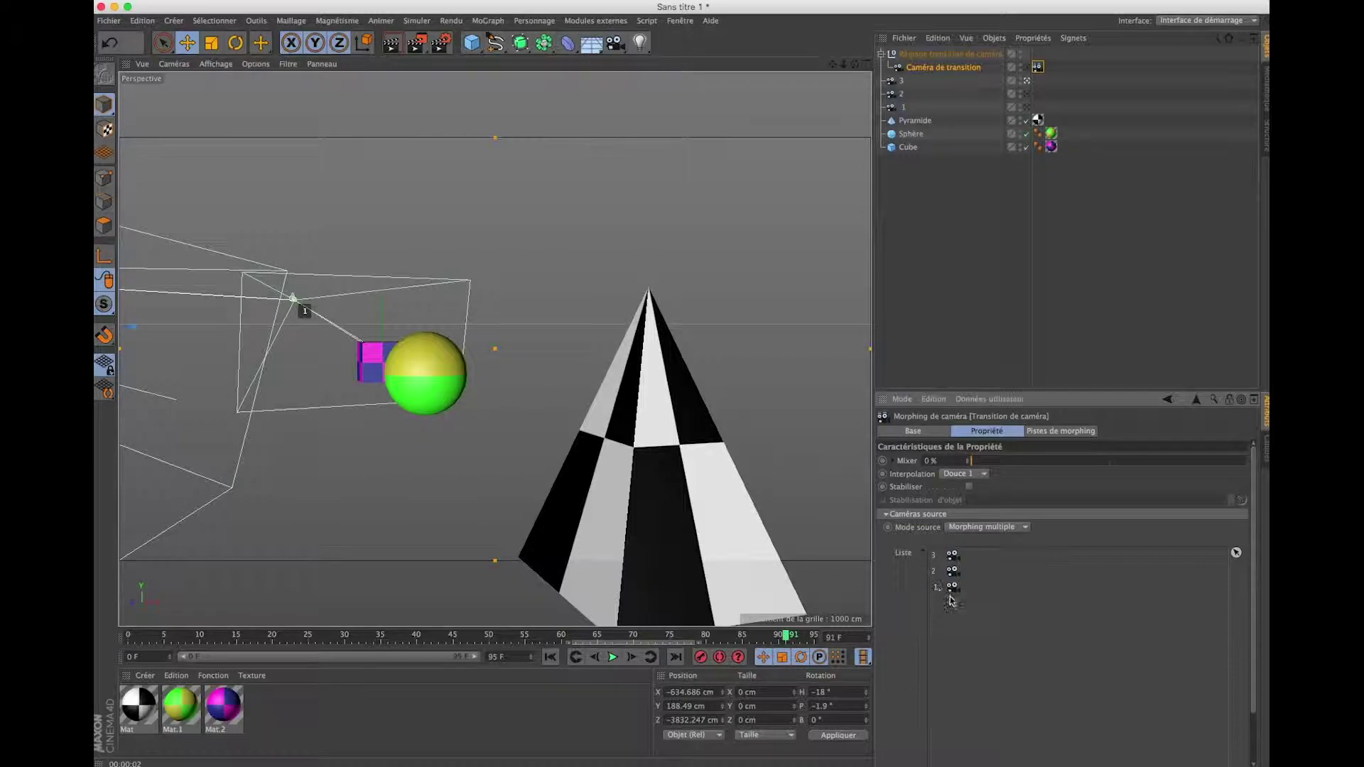
pyautogui.click(944, 66)
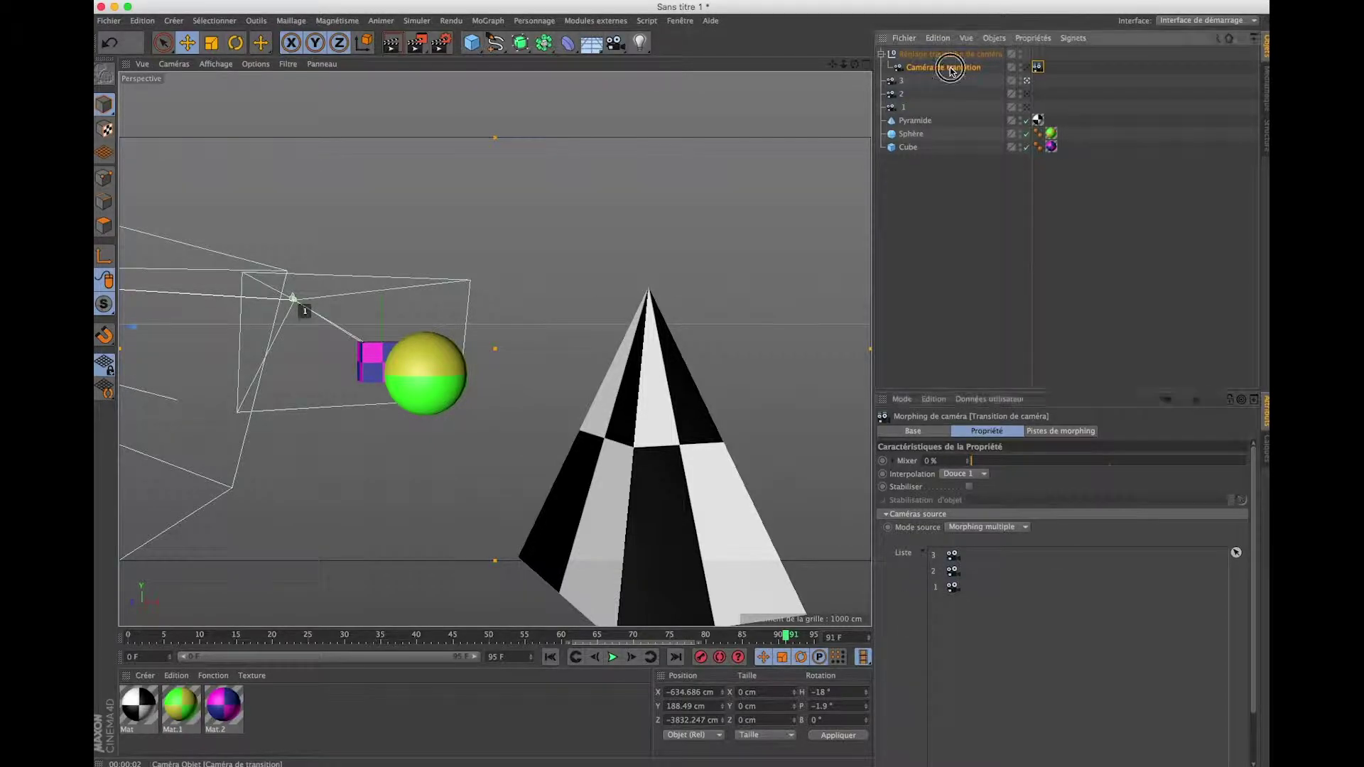
pyautogui.click(1037, 67)
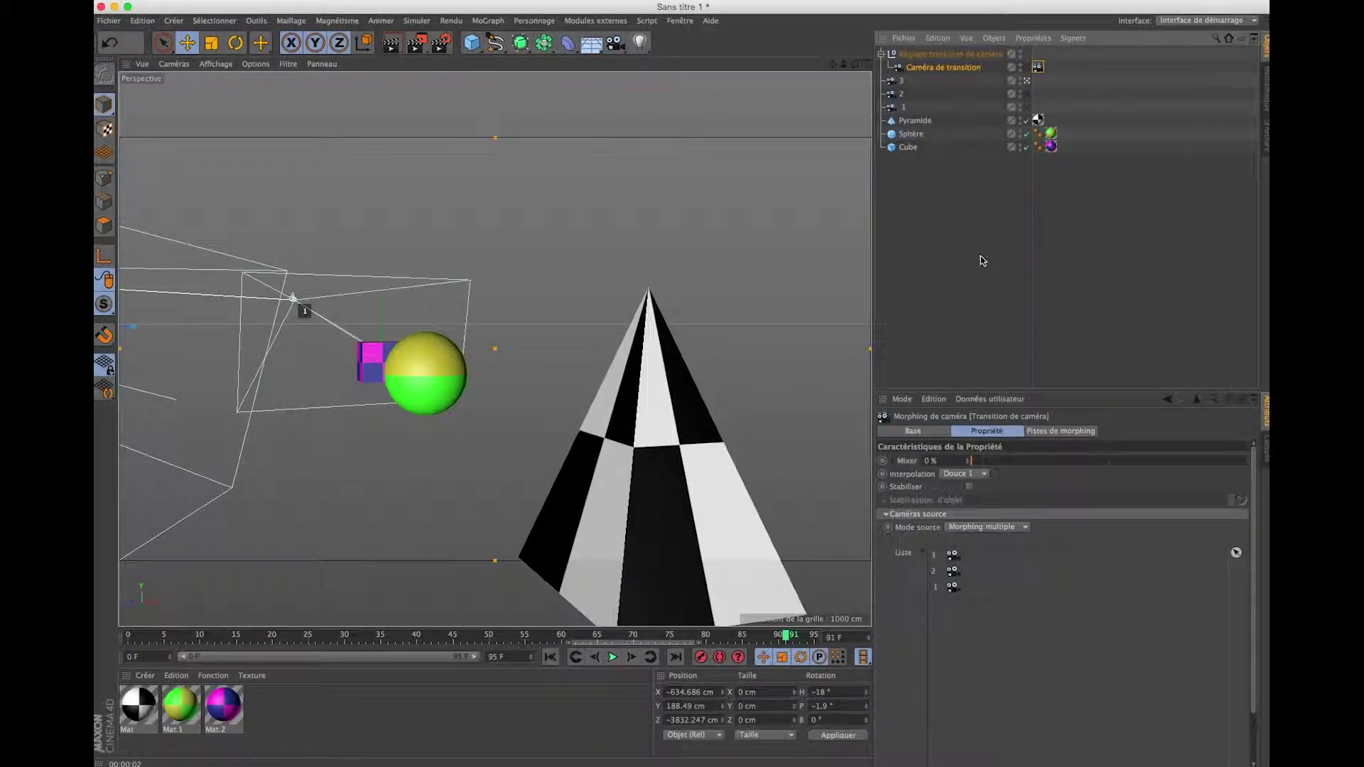
pyautogui.click(1027, 67)
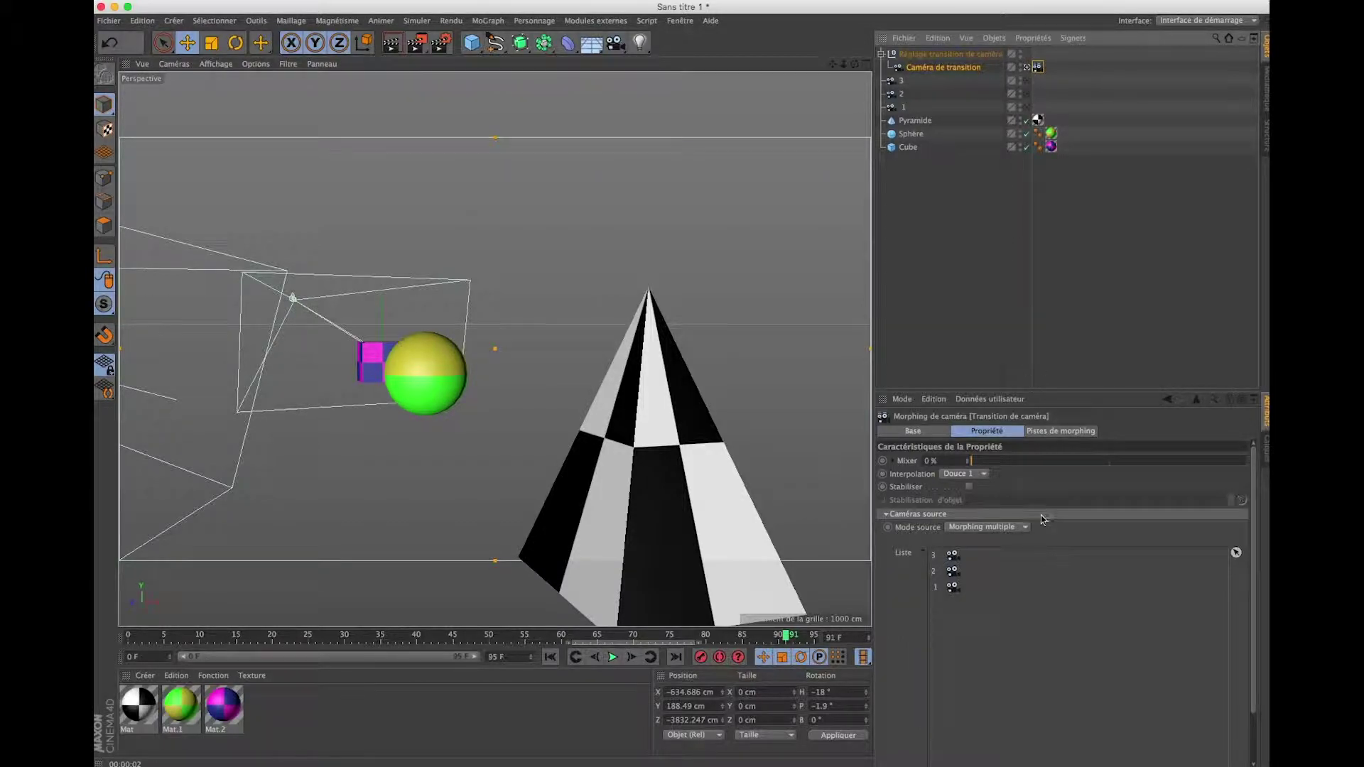
pyautogui.moveTo(953, 589)
pyautogui.mouseDown()
pyautogui.moveTo(953, 556)
pyautogui.moveTo(955, 573)
pyautogui.mouseUp()
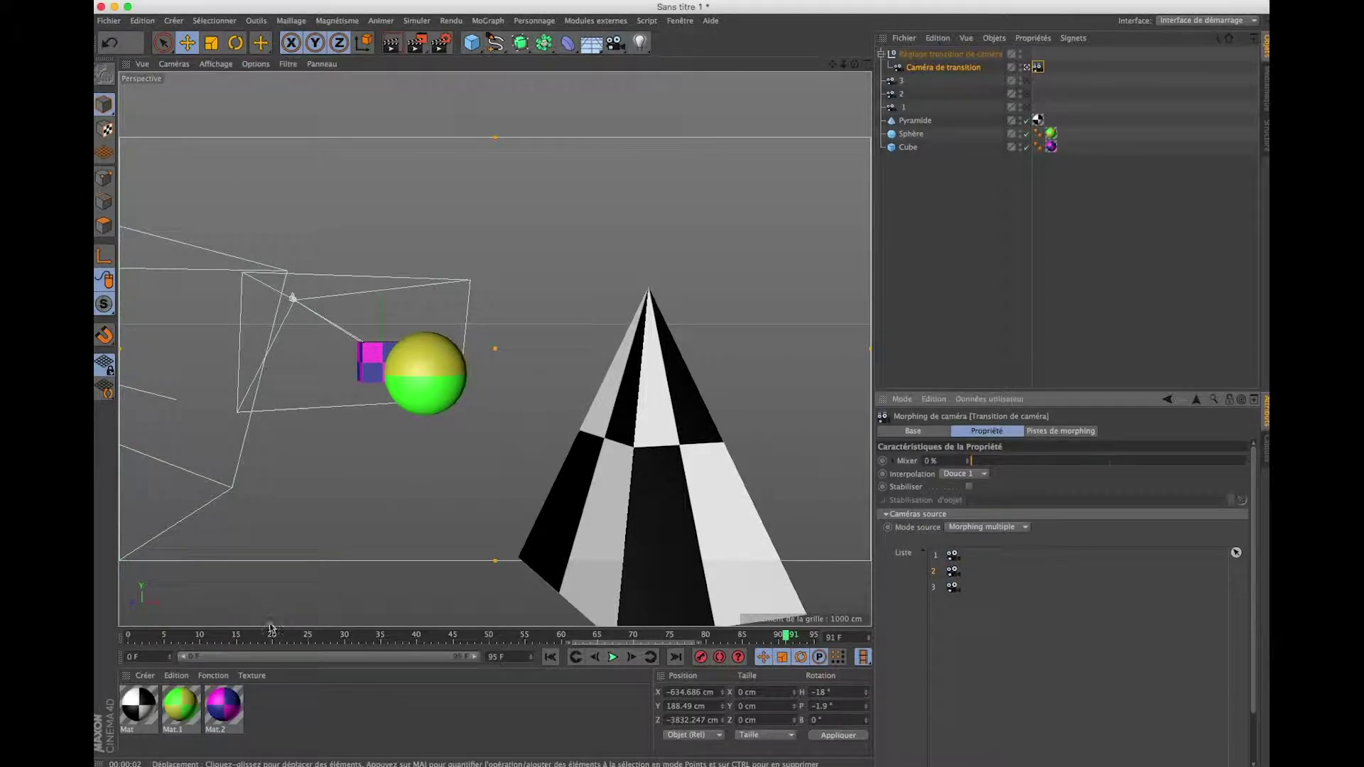
# - At frame 0, preview the Mixer blend between cameras, ending on camera 1's view
pyautogui.hotkey('shift', 'f')
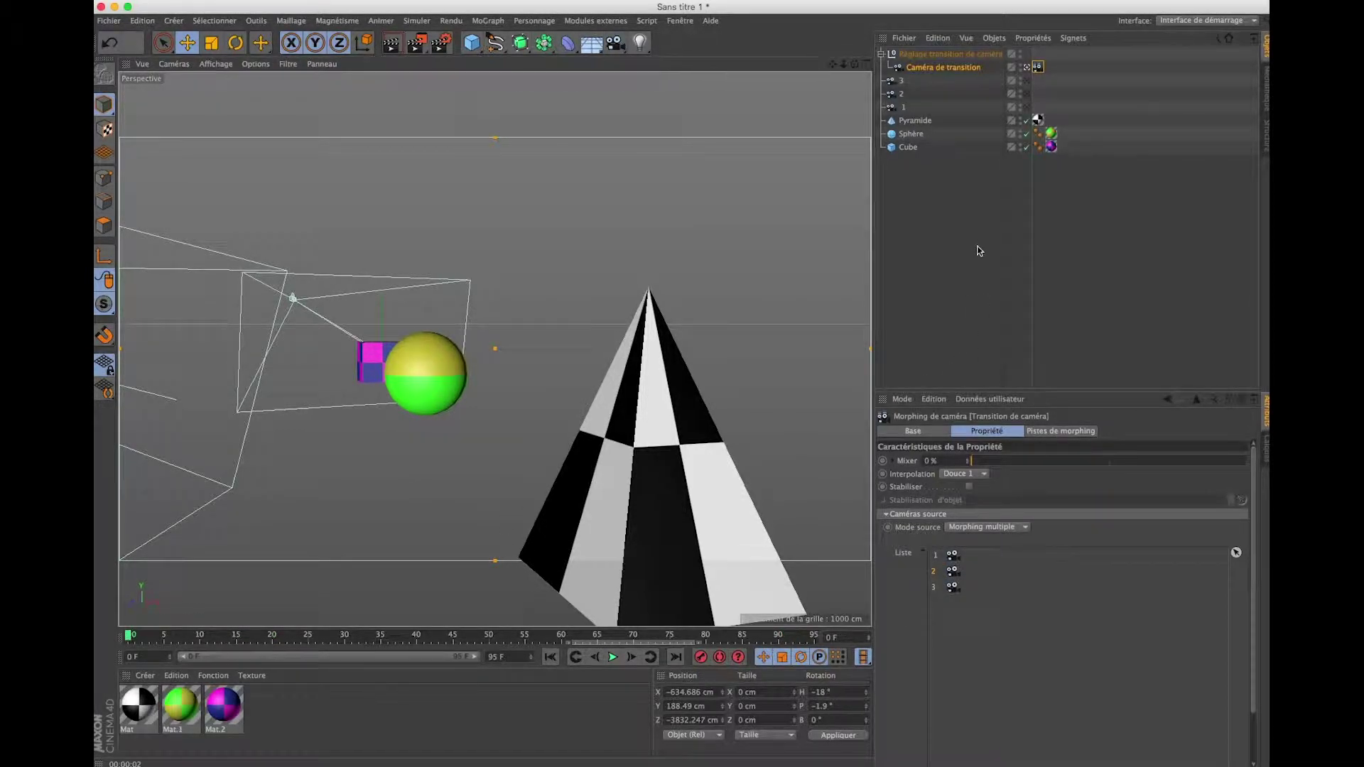
pyautogui.click(952, 66)
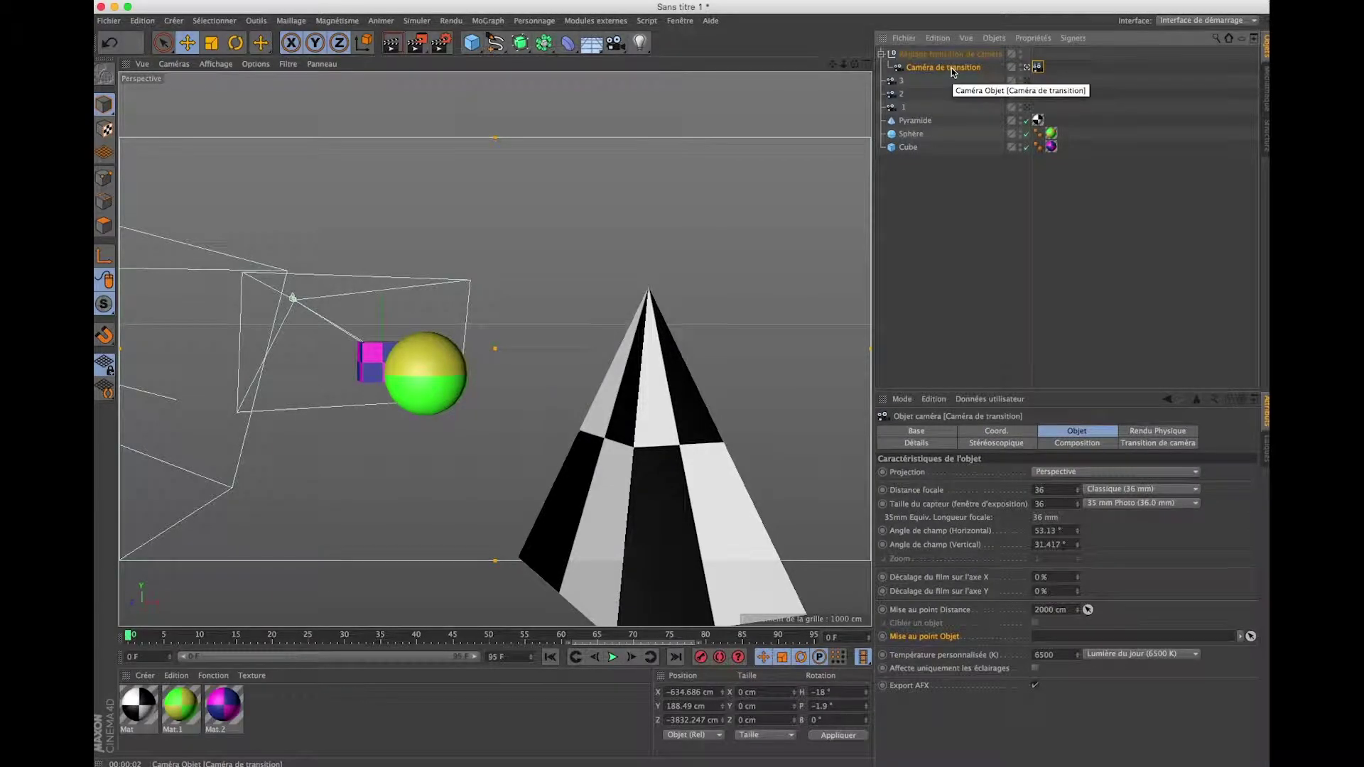
pyautogui.click(1039, 68)
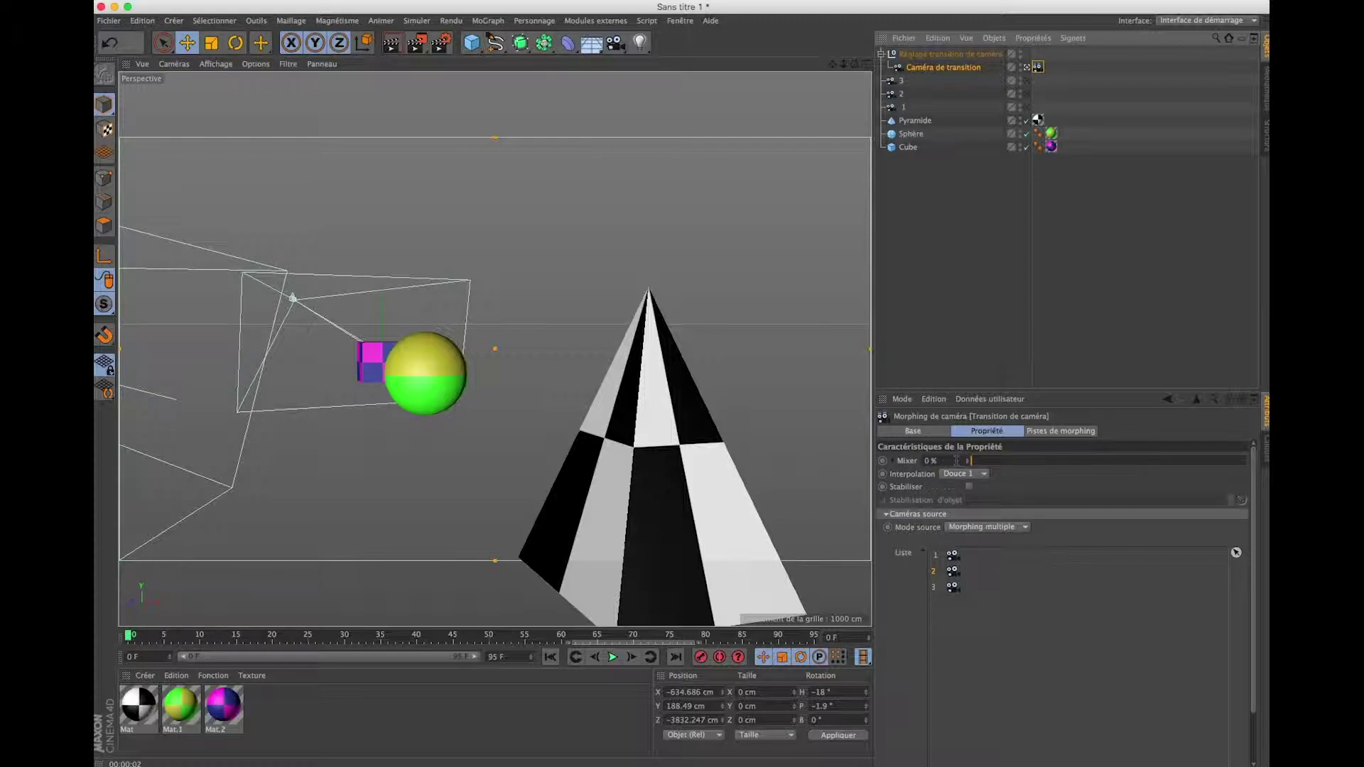
pyautogui.moveTo(972, 460)
pyautogui.mouseDown()
pyautogui.moveTo(1151, 452)
pyautogui.moveTo(810, 445)
pyautogui.mouseUp()
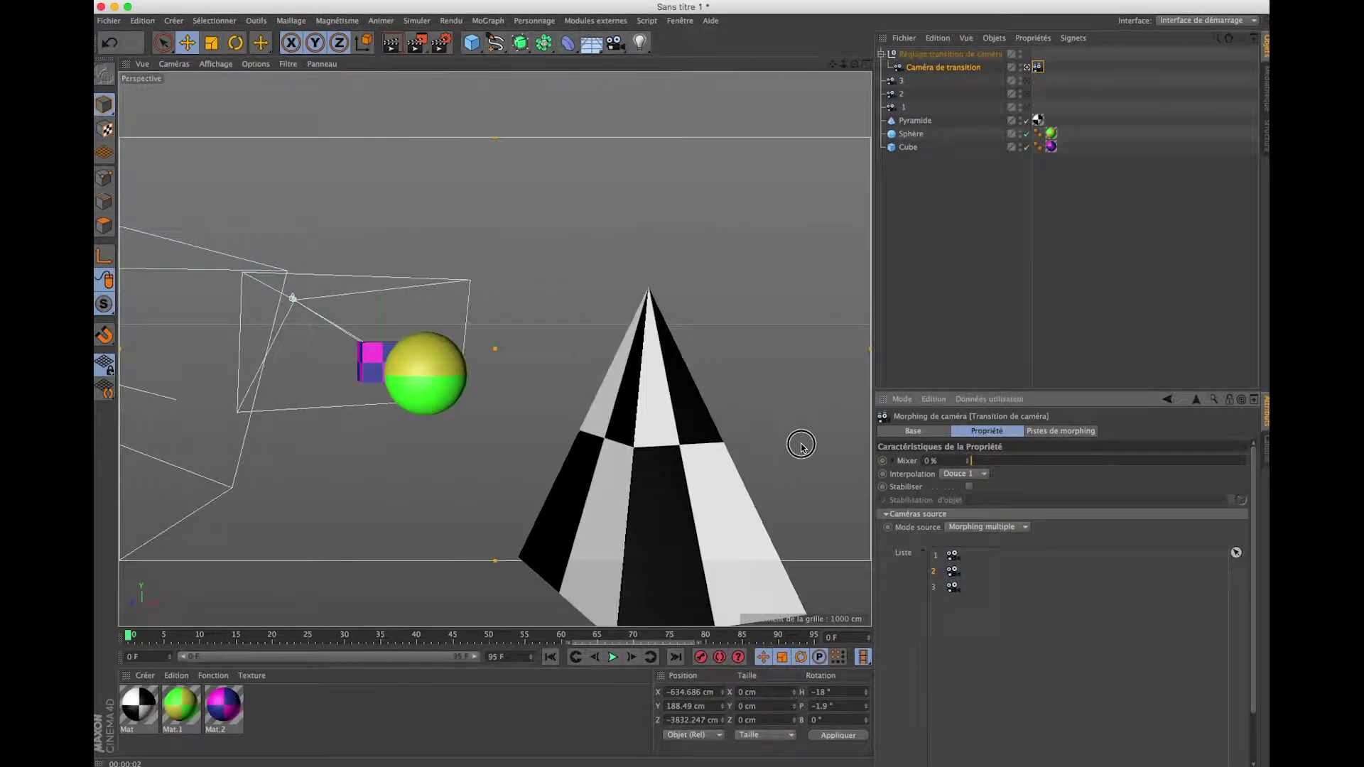
pyautogui.click(1027, 108)
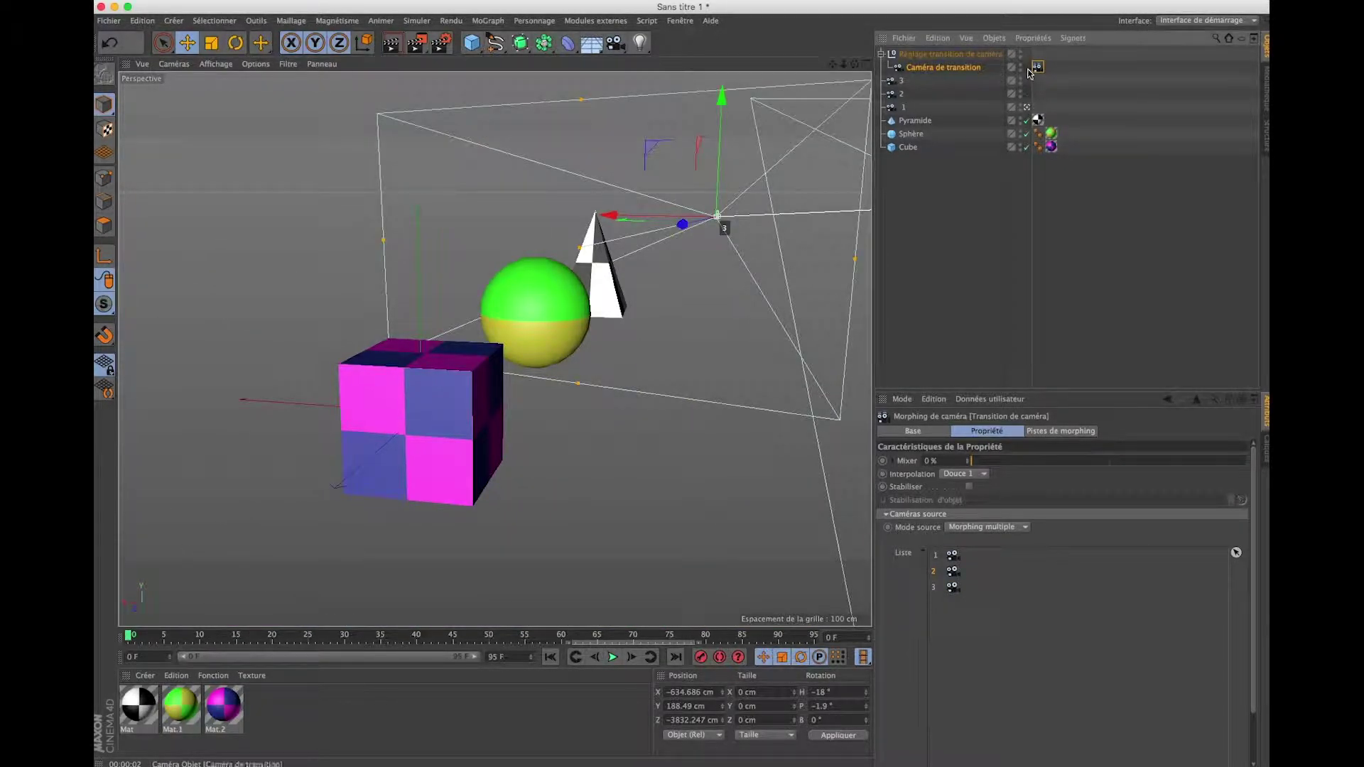
# - Keyframe the Mixer at 0 % on frame 0 and 100 % at frame 40, then play it
pyautogui.click(1029, 68)
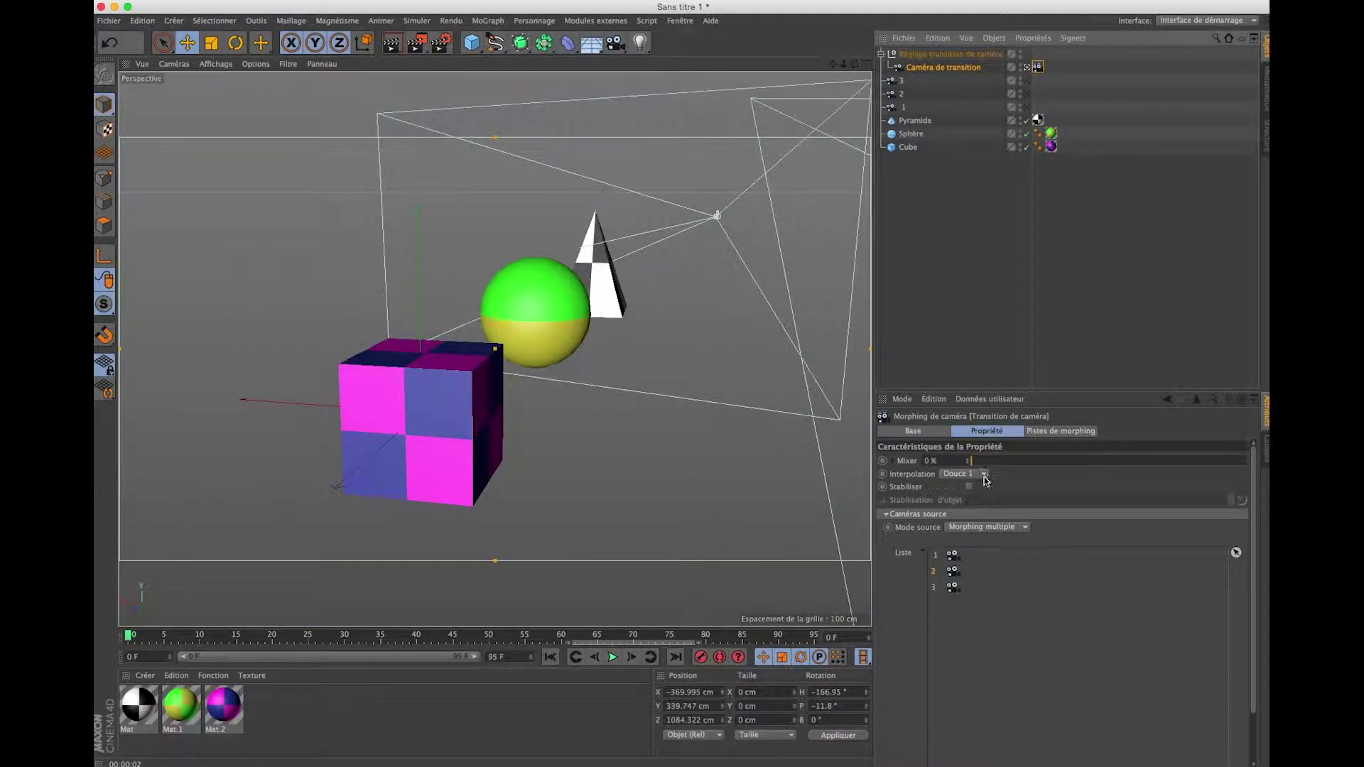
pyautogui.moveTo(974, 463); pyautogui.dragTo(970, 461)
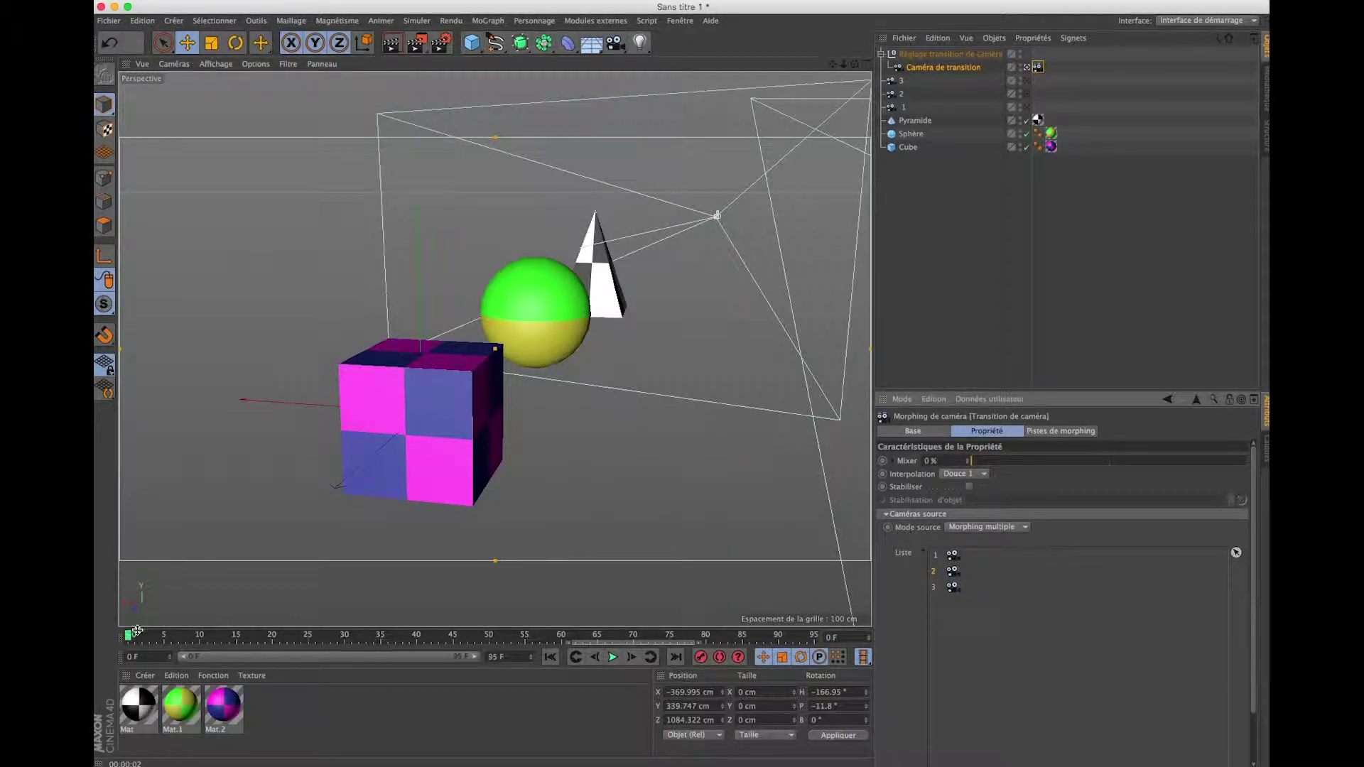
pyautogui.click(883, 462)
pyautogui.moveTo(131, 638)
pyautogui.mouseDown()
pyautogui.moveTo(564, 639)
pyautogui.moveTo(418, 638)
pyautogui.mouseUp()
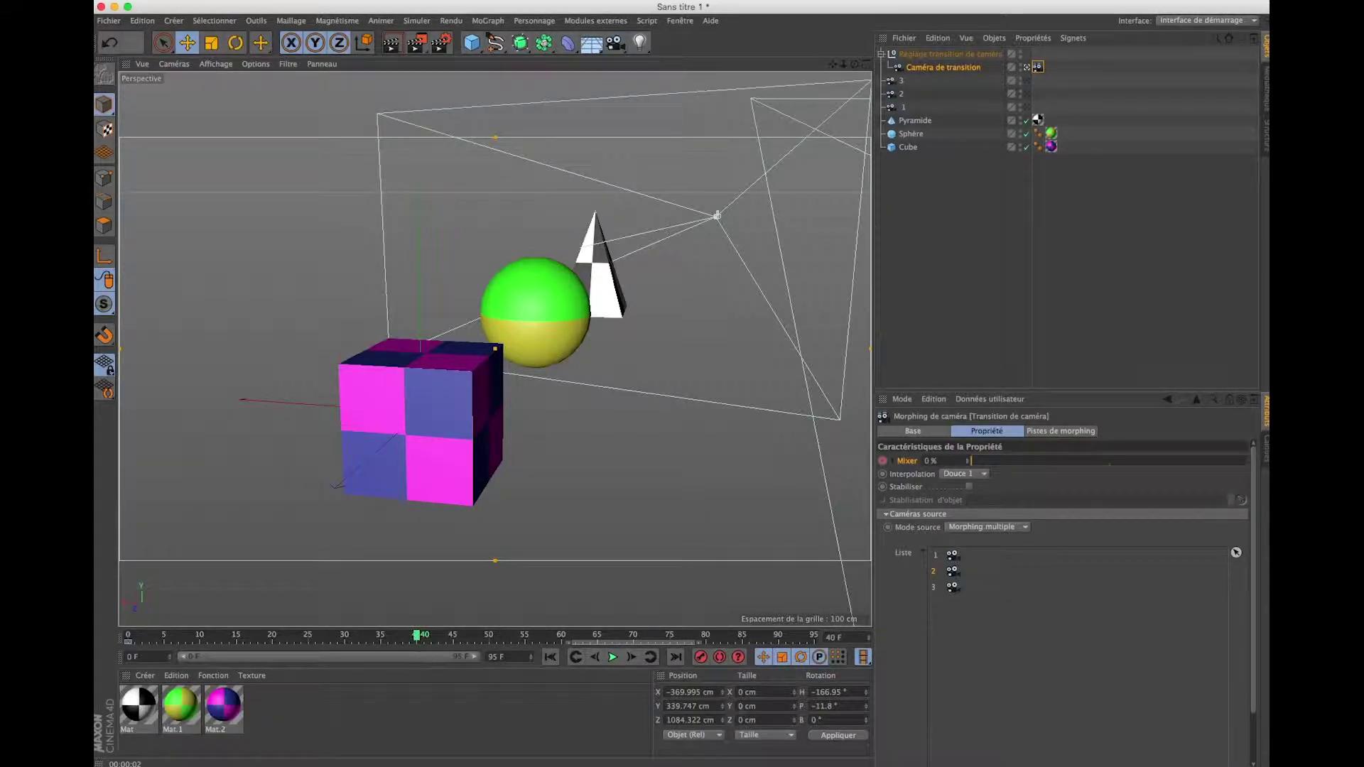
pyautogui.moveTo(972, 463); pyautogui.dragTo(1255, 482)
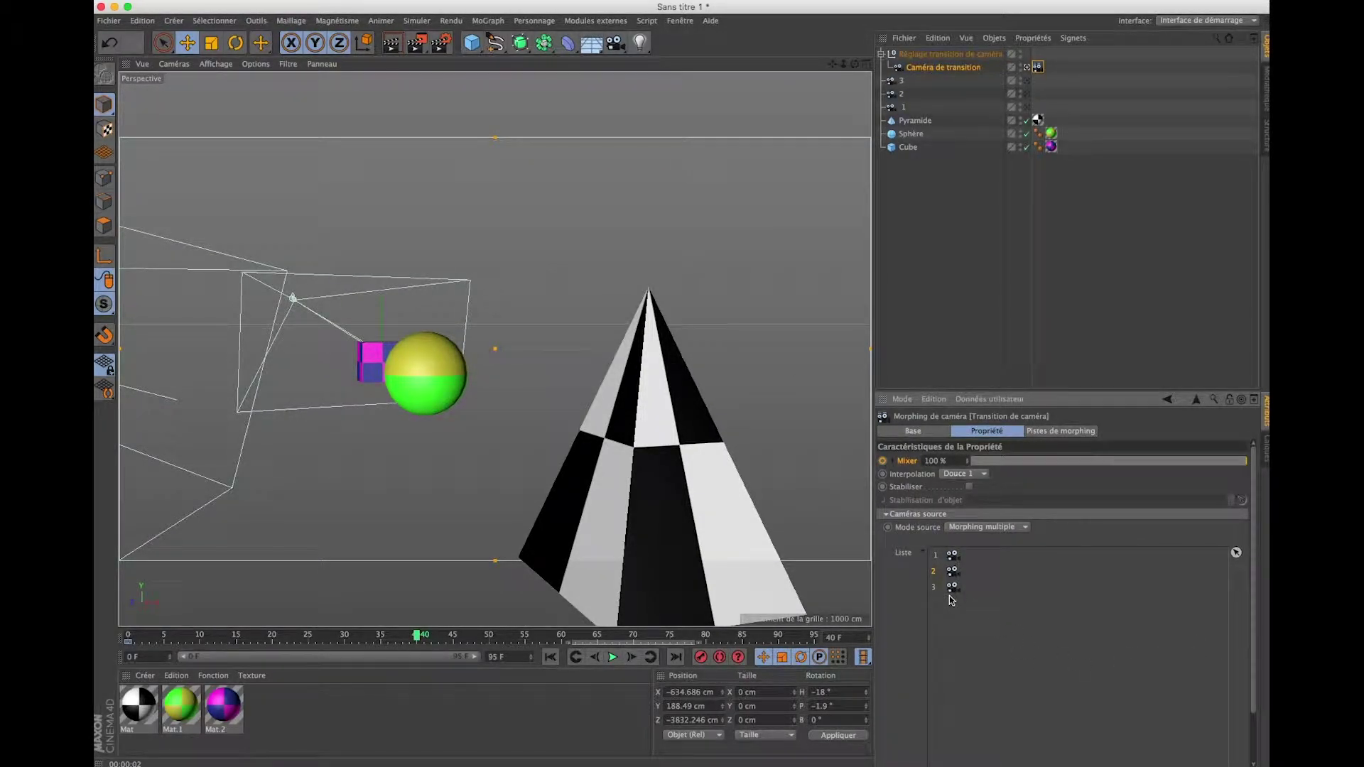
pyautogui.click(882, 461)
pyautogui.click(550, 656)
pyautogui.click(614, 657)
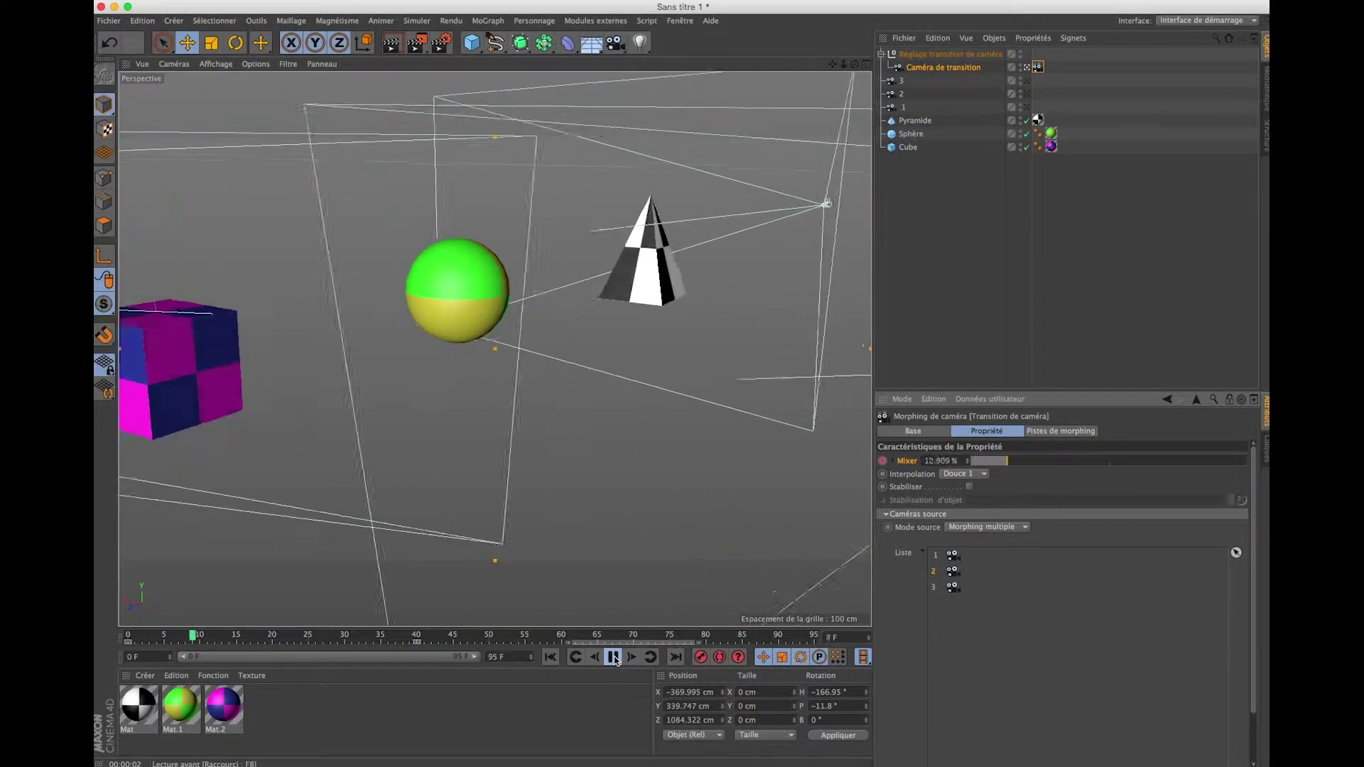
# - Stop playback, inspect camera 2's settings, then scrub the transition camera from frame 0 to 40
pyautogui.press('F8')
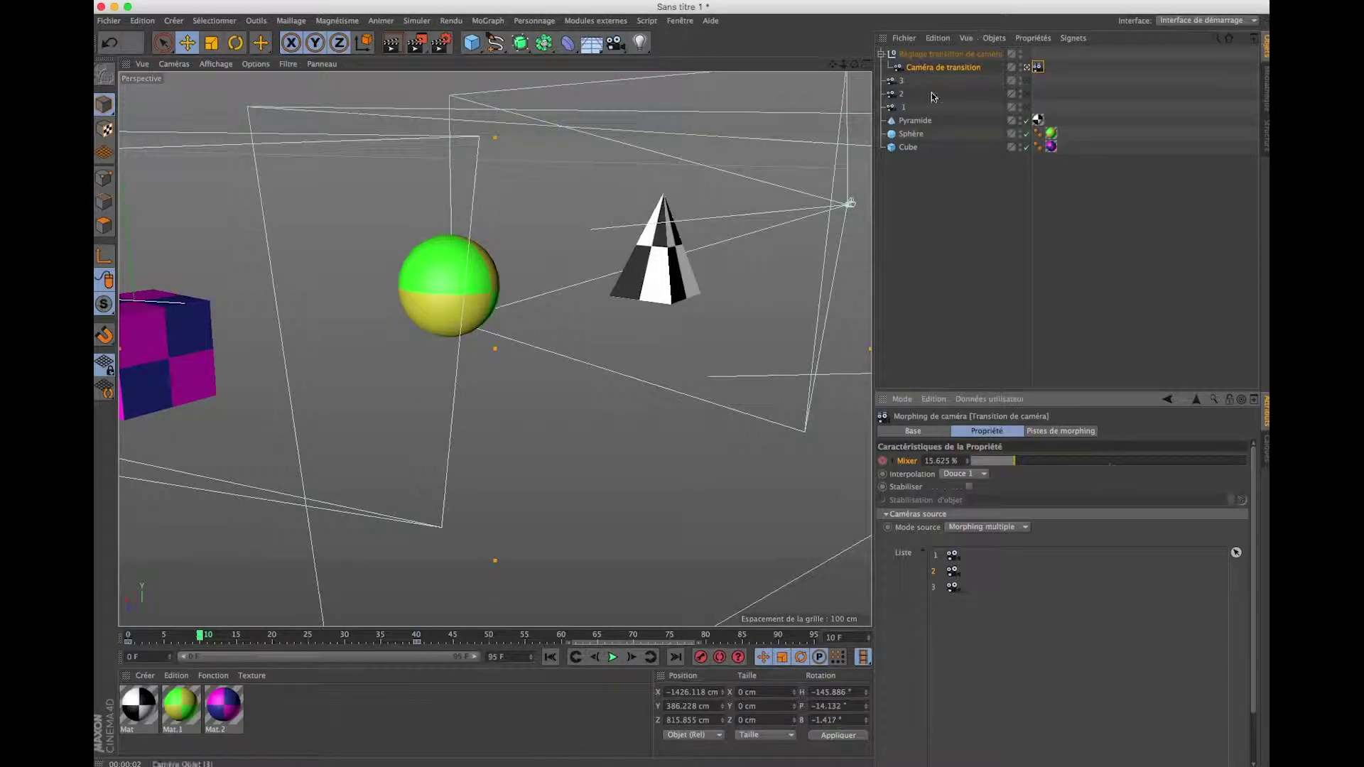
pyautogui.click(1027, 93)
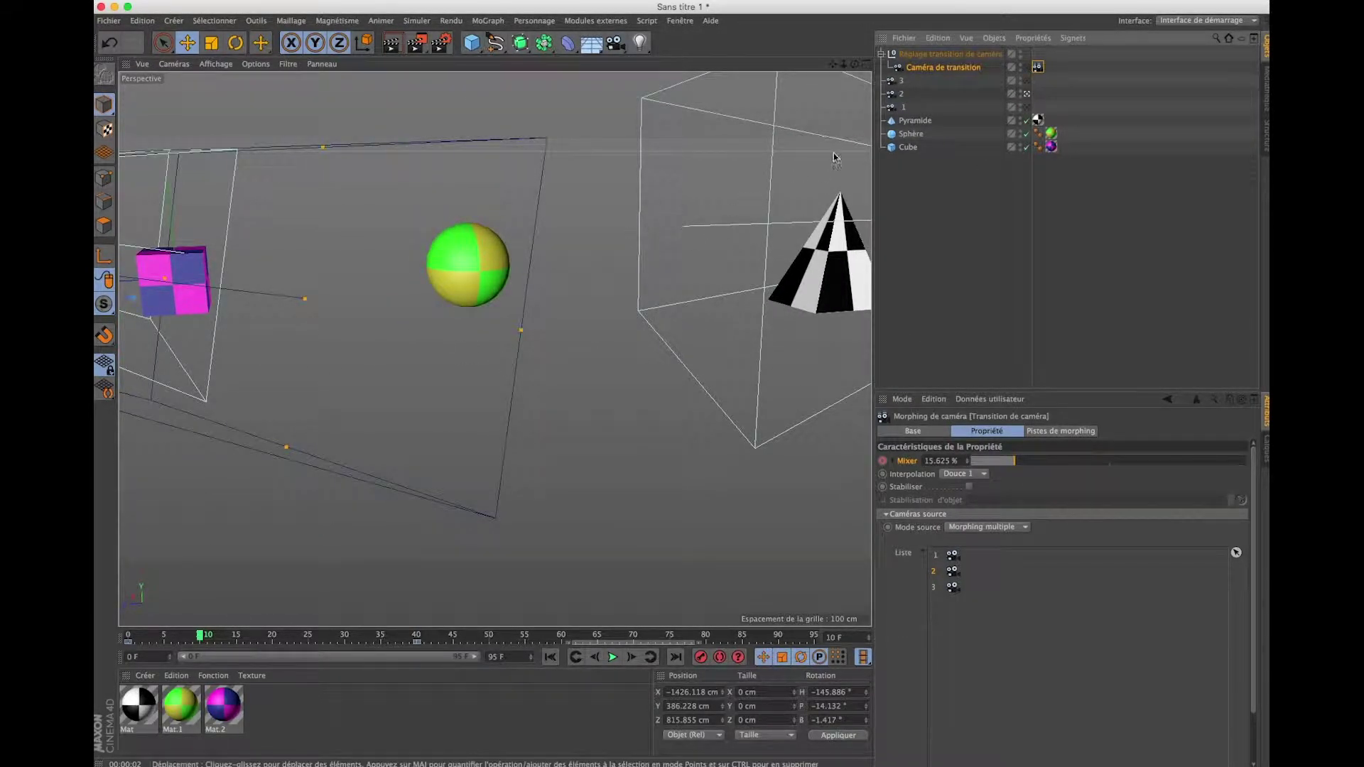
pyautogui.click(944, 95)
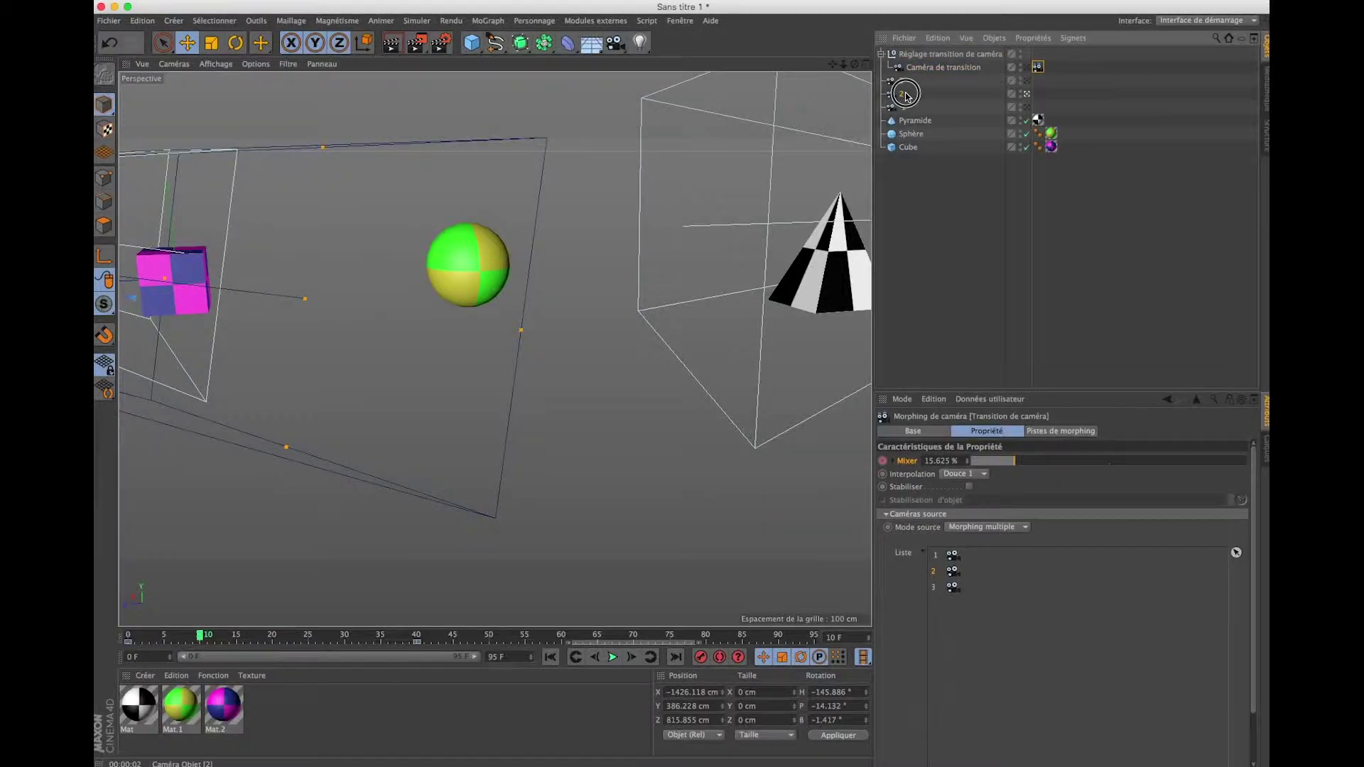
pyautogui.moveTo(843, 64)
pyautogui.mouseDown()
pyautogui.moveTo(803, 67)
pyautogui.moveTo(858, 100)
pyautogui.moveTo(854, 43)
pyautogui.moveTo(857, 64)
pyautogui.mouseUp()
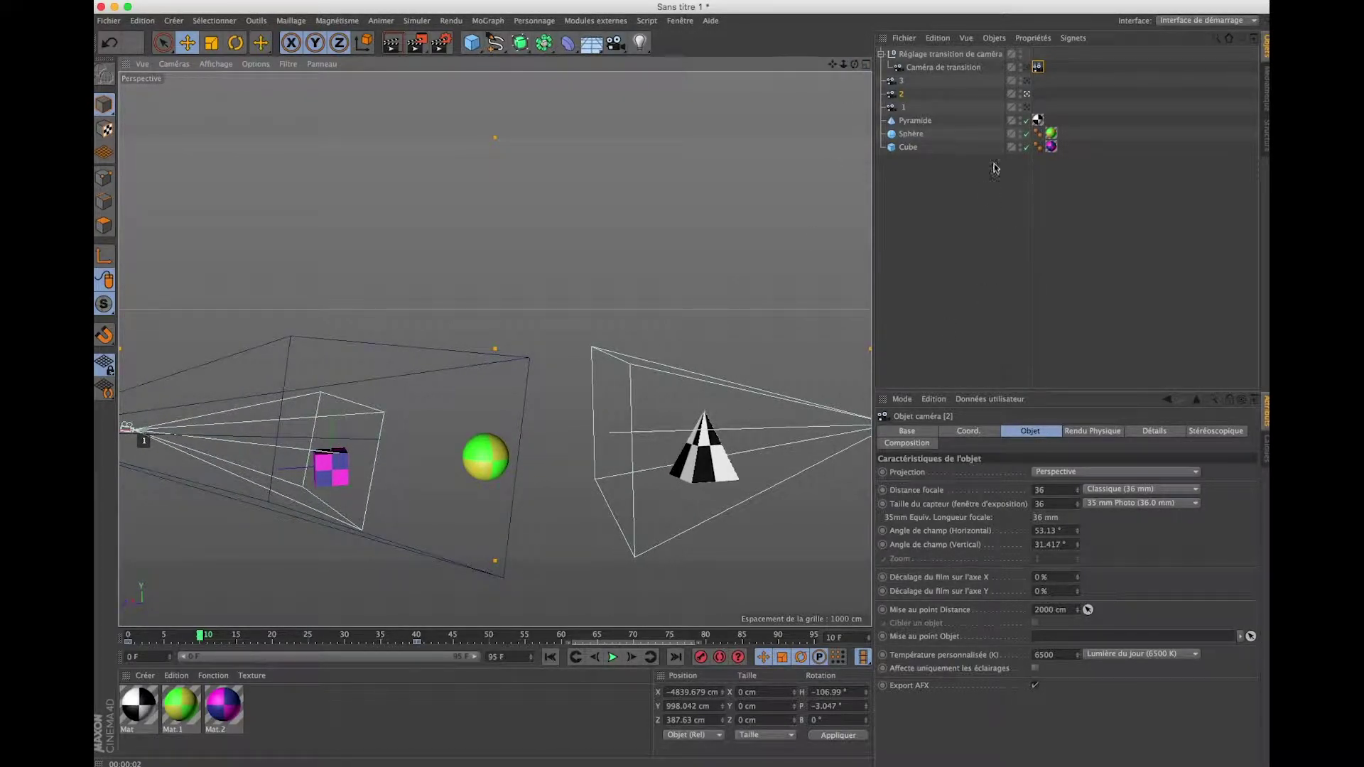
pyautogui.click(1026, 67)
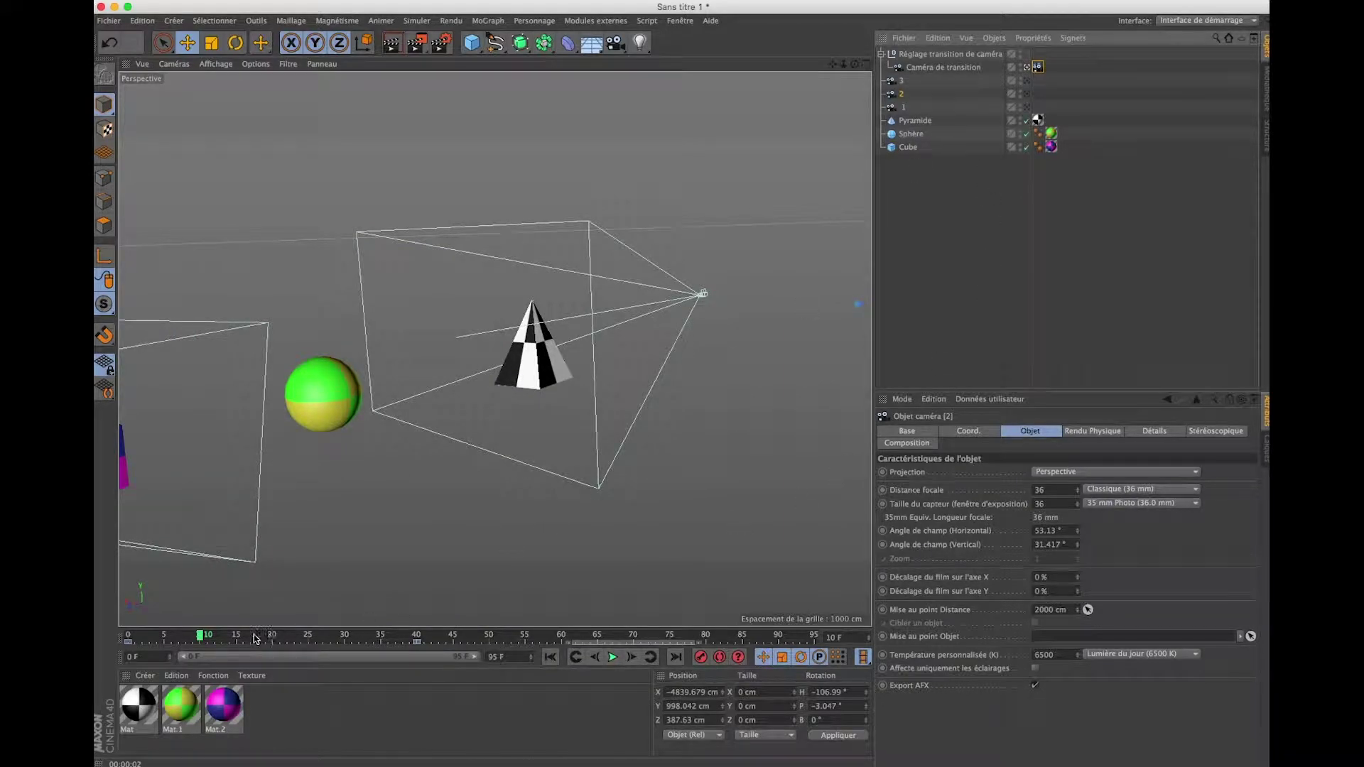
pyautogui.moveTo(203, 637)
pyautogui.mouseDown()
pyautogui.moveTo(195, 646)
pyautogui.moveTo(421, 687)
pyautogui.mouseUp()
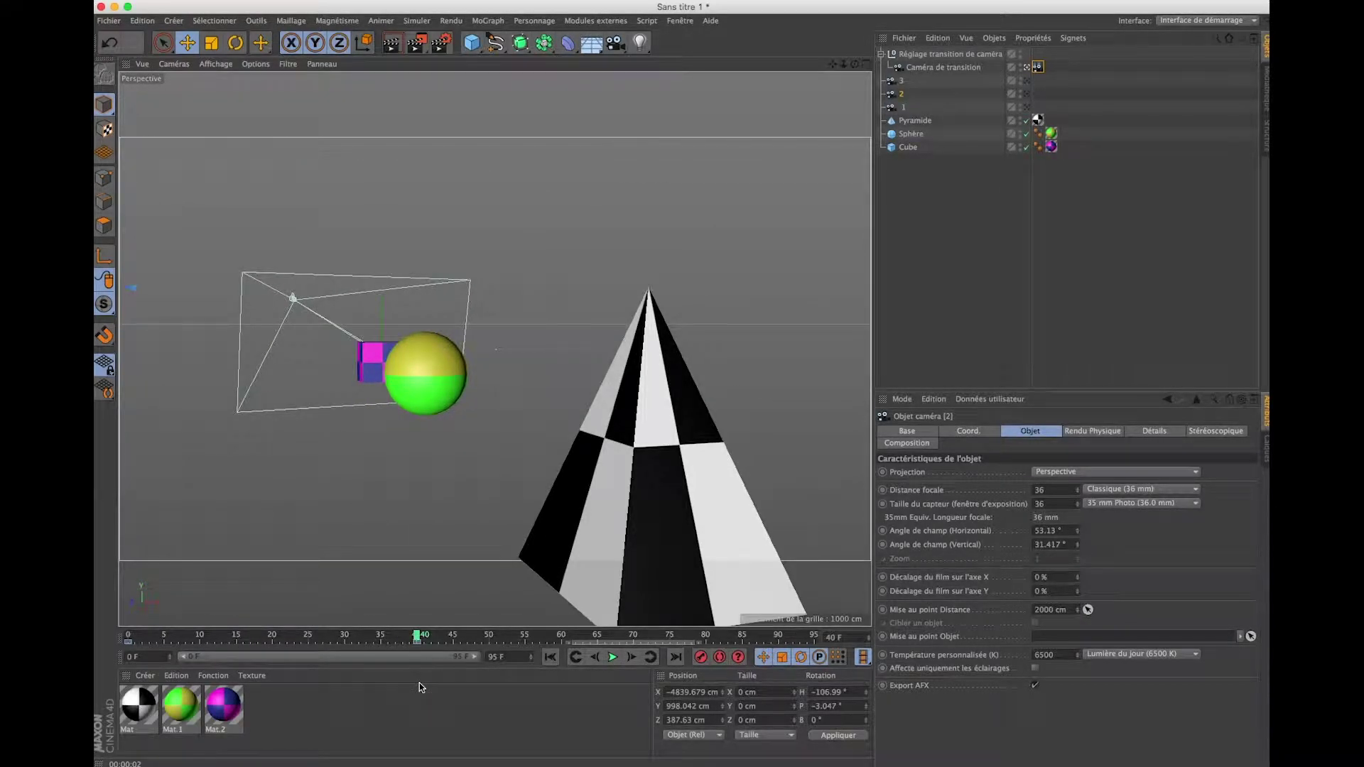
# - Render camera 1's view at frame 0, then bring up the Physique render settings with depth of field
pyautogui.click(903, 107)
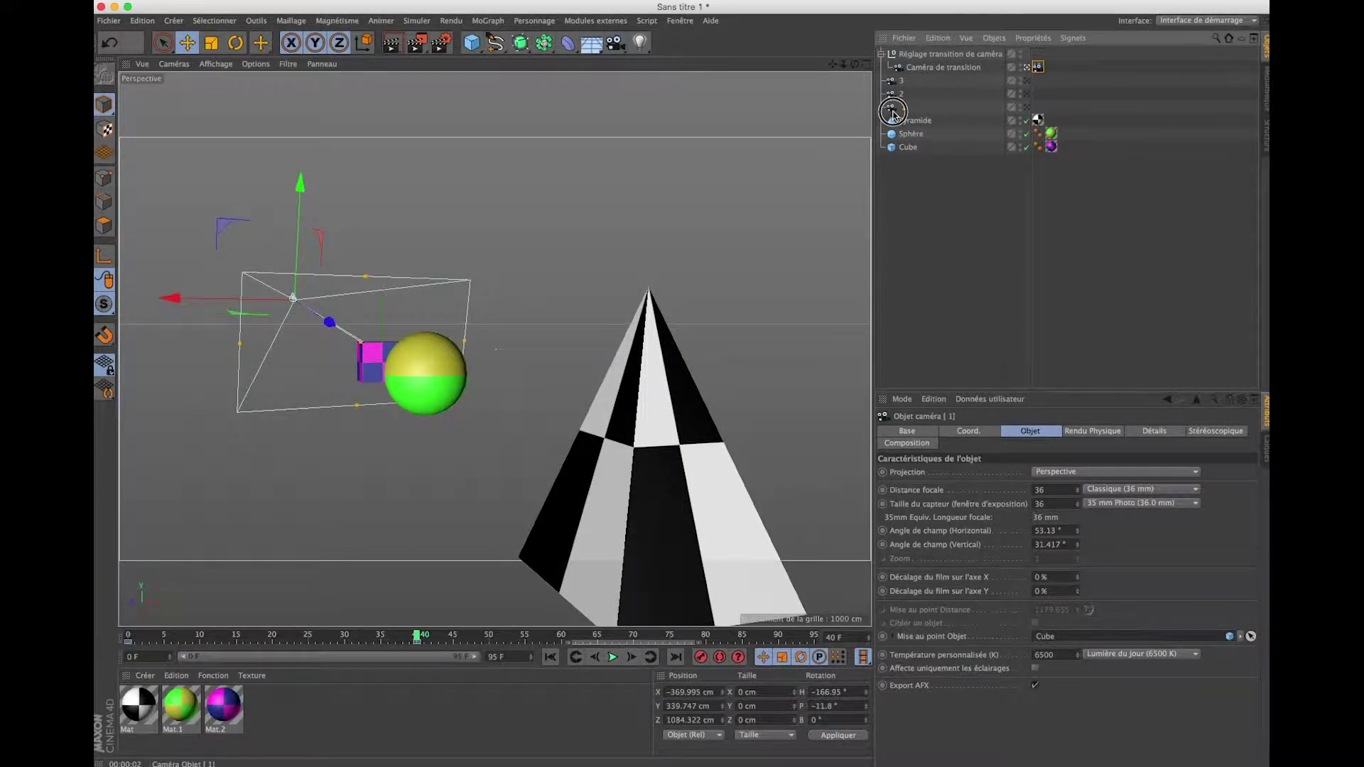
pyautogui.moveTo(413, 623); pyautogui.dragTo(129, 635)
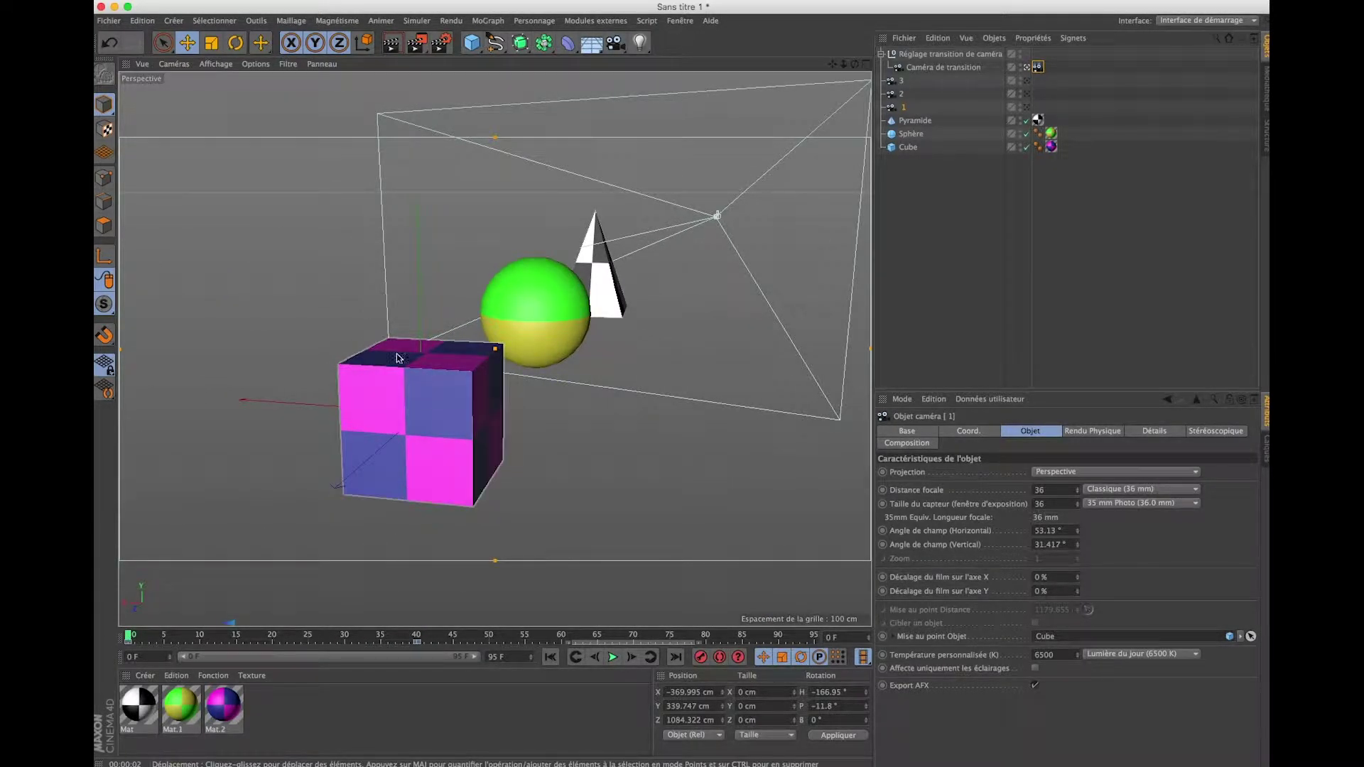
pyautogui.click(402, 51)
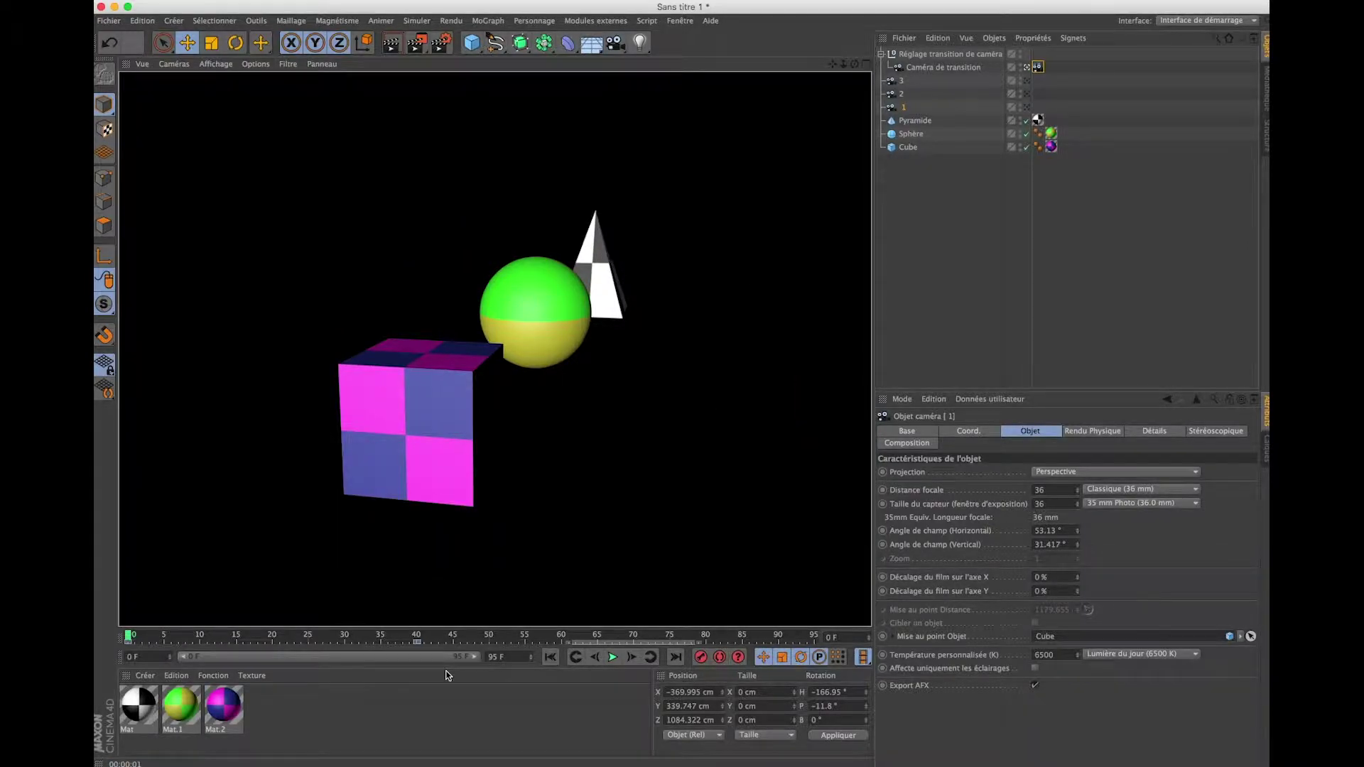
pyautogui.click(1028, 108)
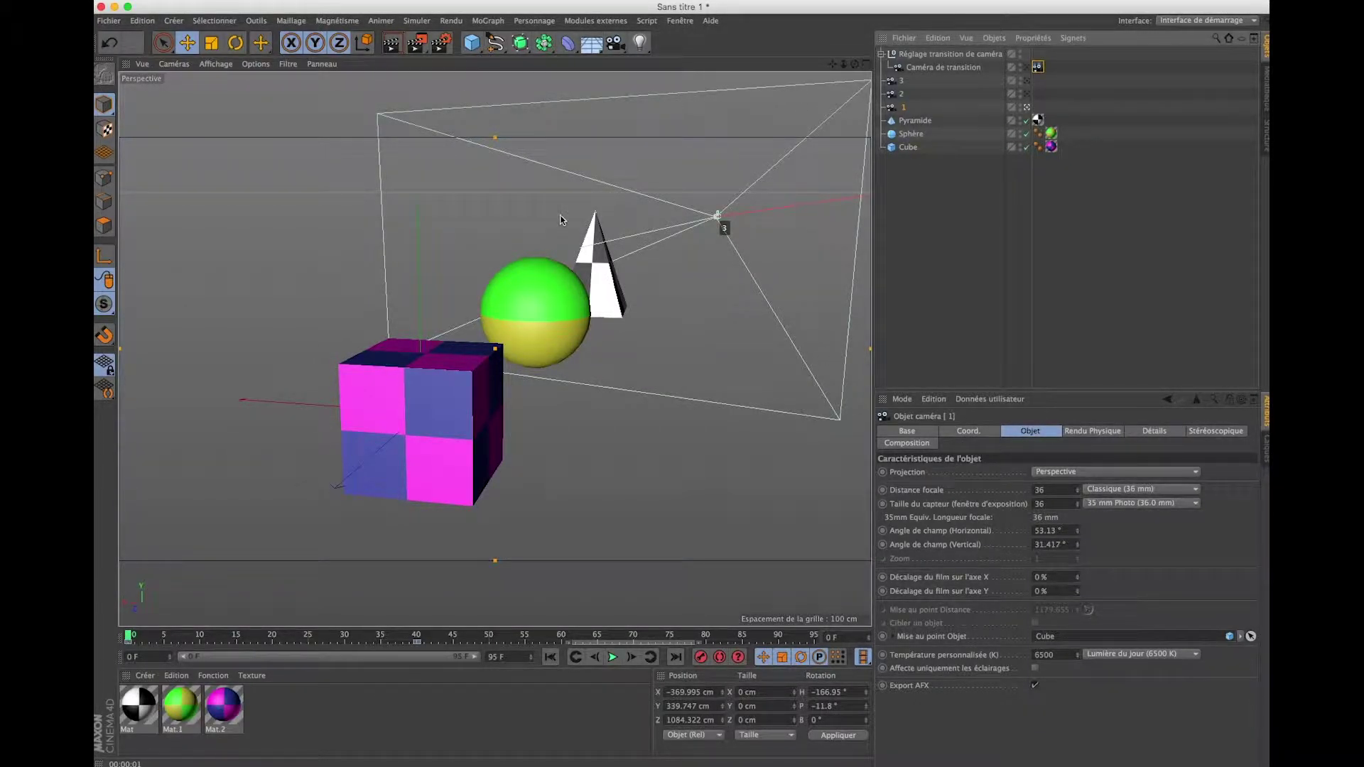
pyautogui.click(446, 45)
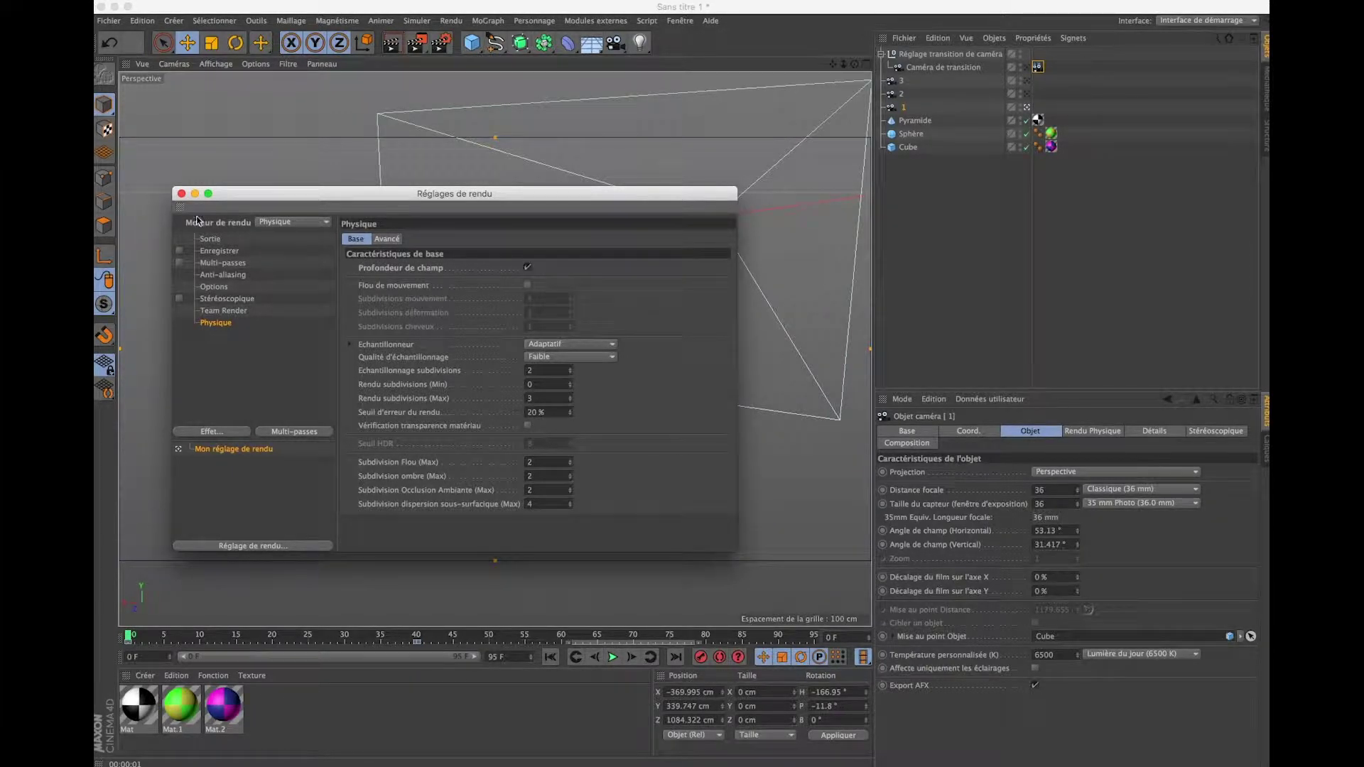
# - Close Render Settings and show camera 1's Rendu Physique tab with F-Stop 0.2
pyautogui.click(181, 193)
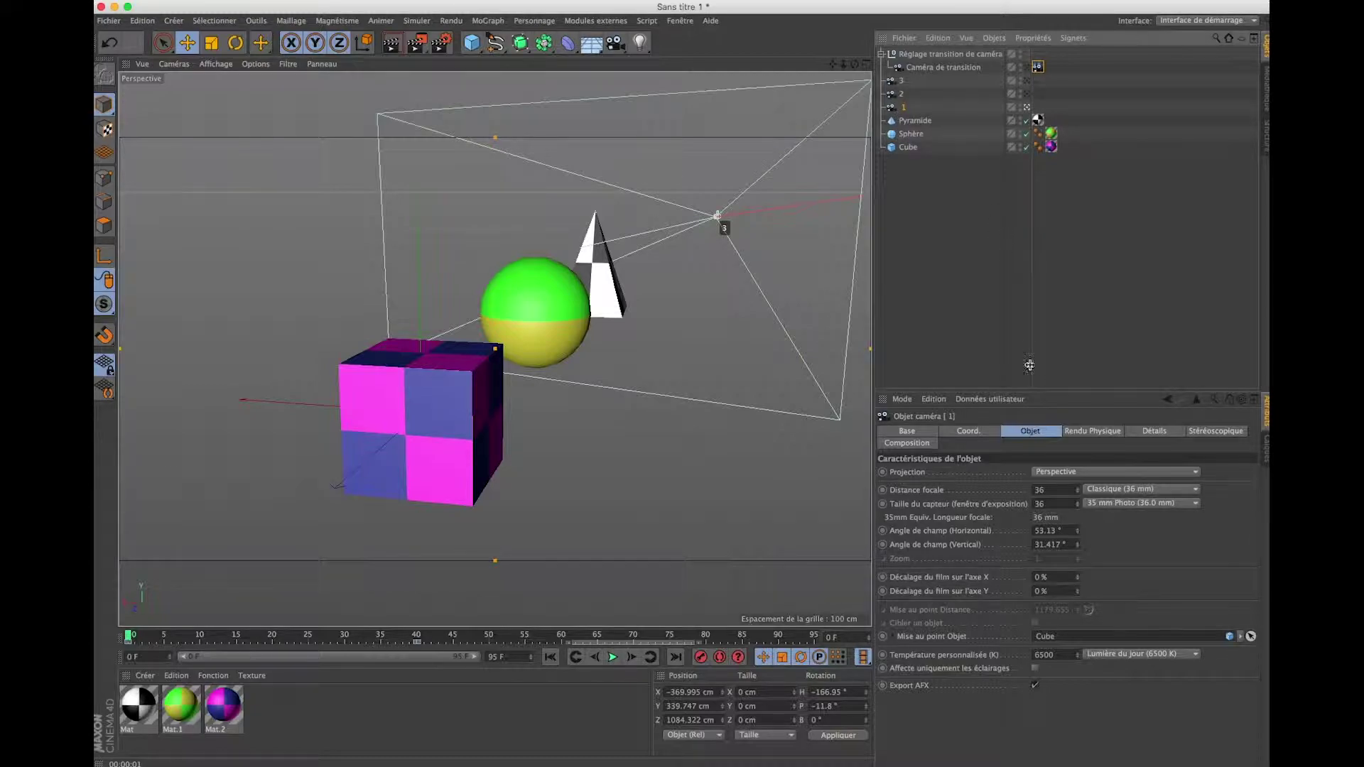
pyautogui.click(1082, 432)
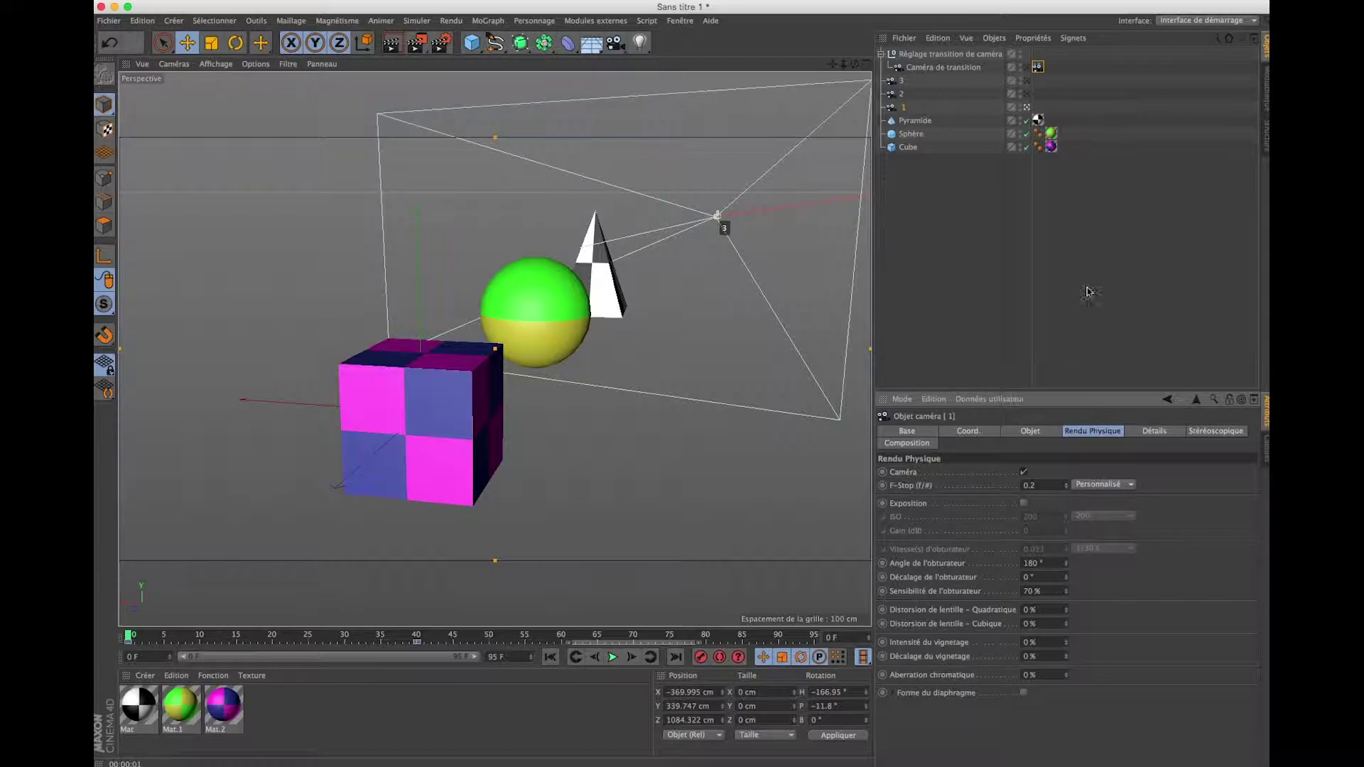
# - Render camera 1's view to check the pyramid blur, then return to its Objet tab
pyautogui.click(900, 111)
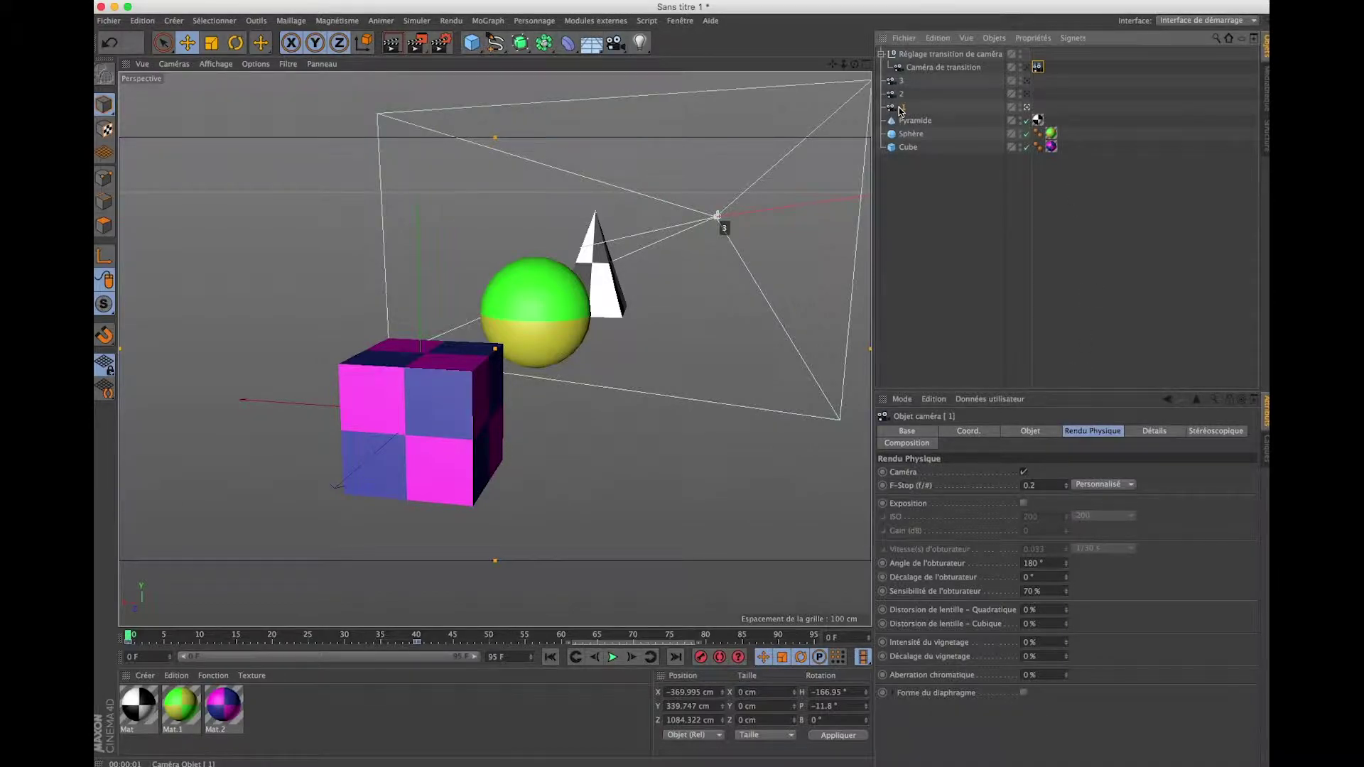
pyautogui.click(392, 44)
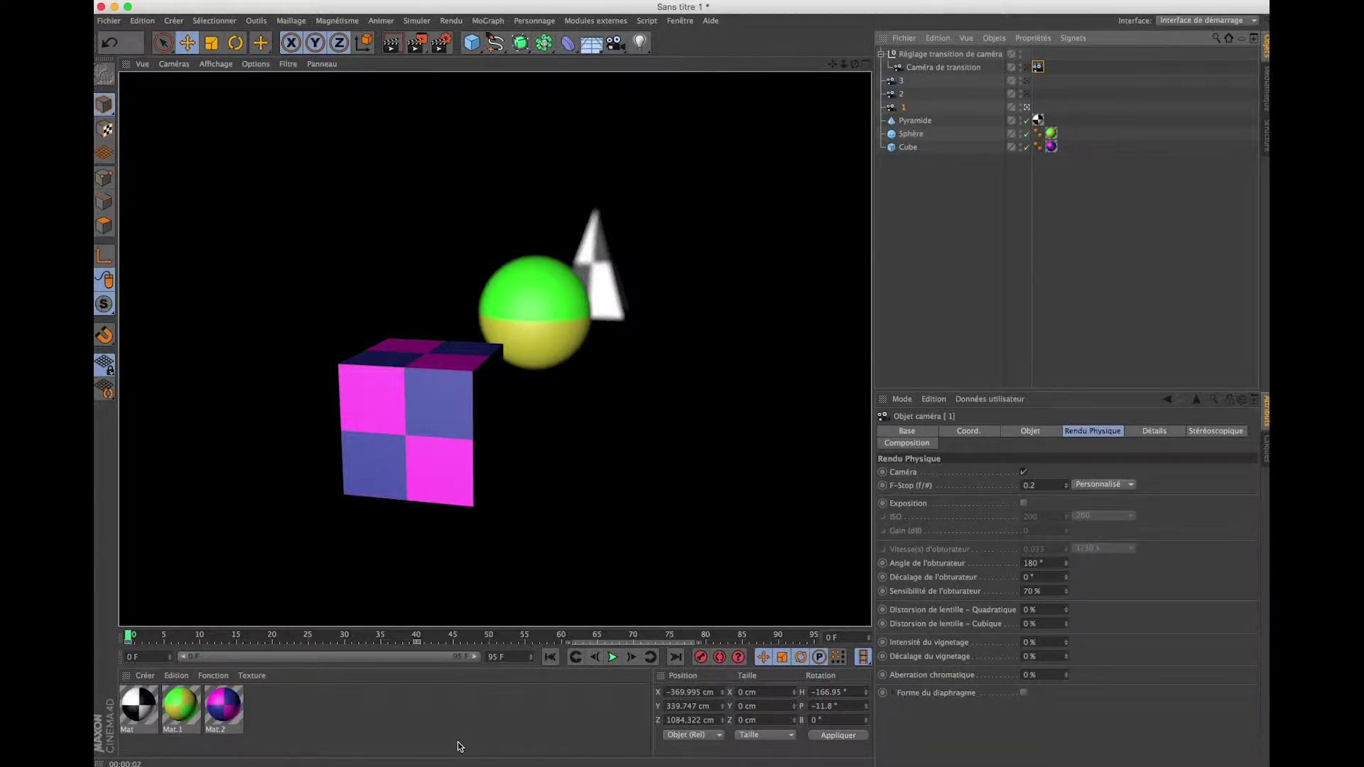
pyautogui.click(1031, 431)
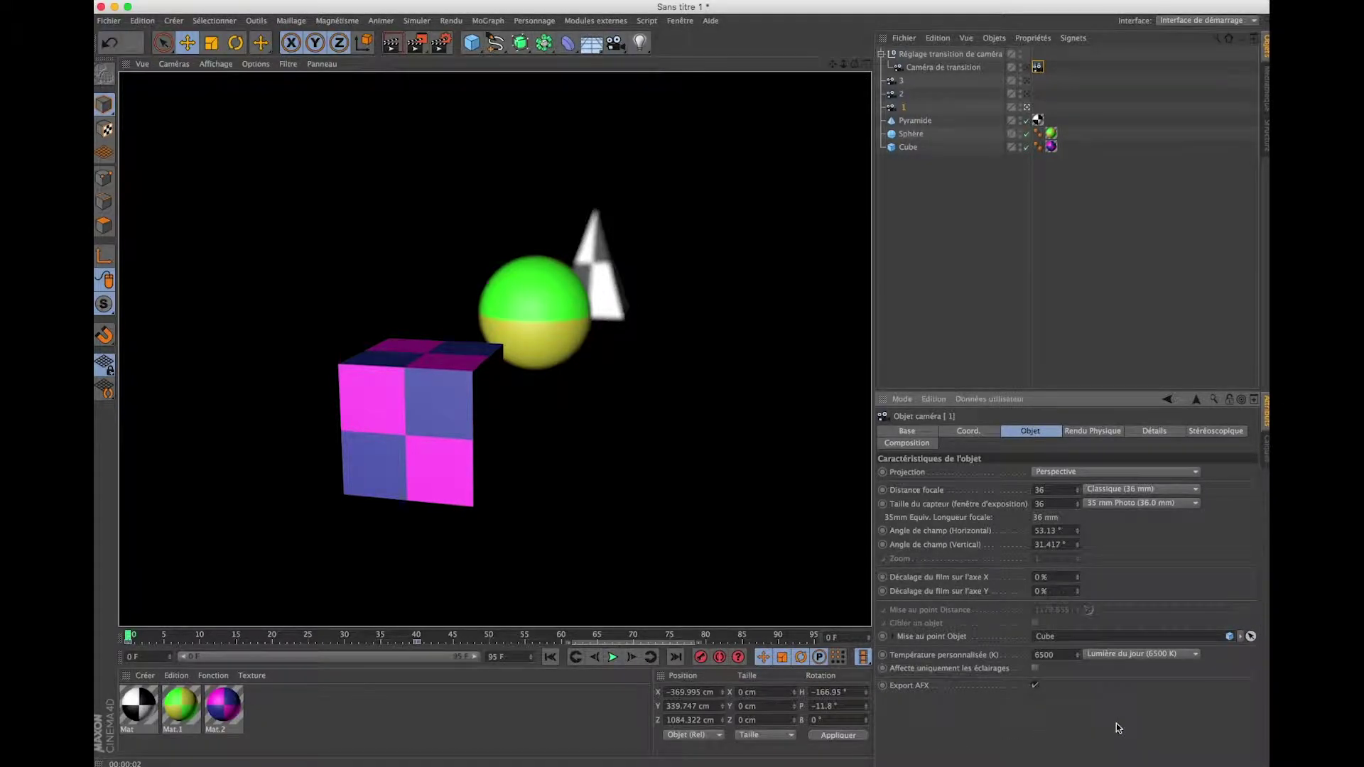
# - Set camera 1's focus object to the Pyramide and render to check the focus
pyautogui.click(1251, 637)
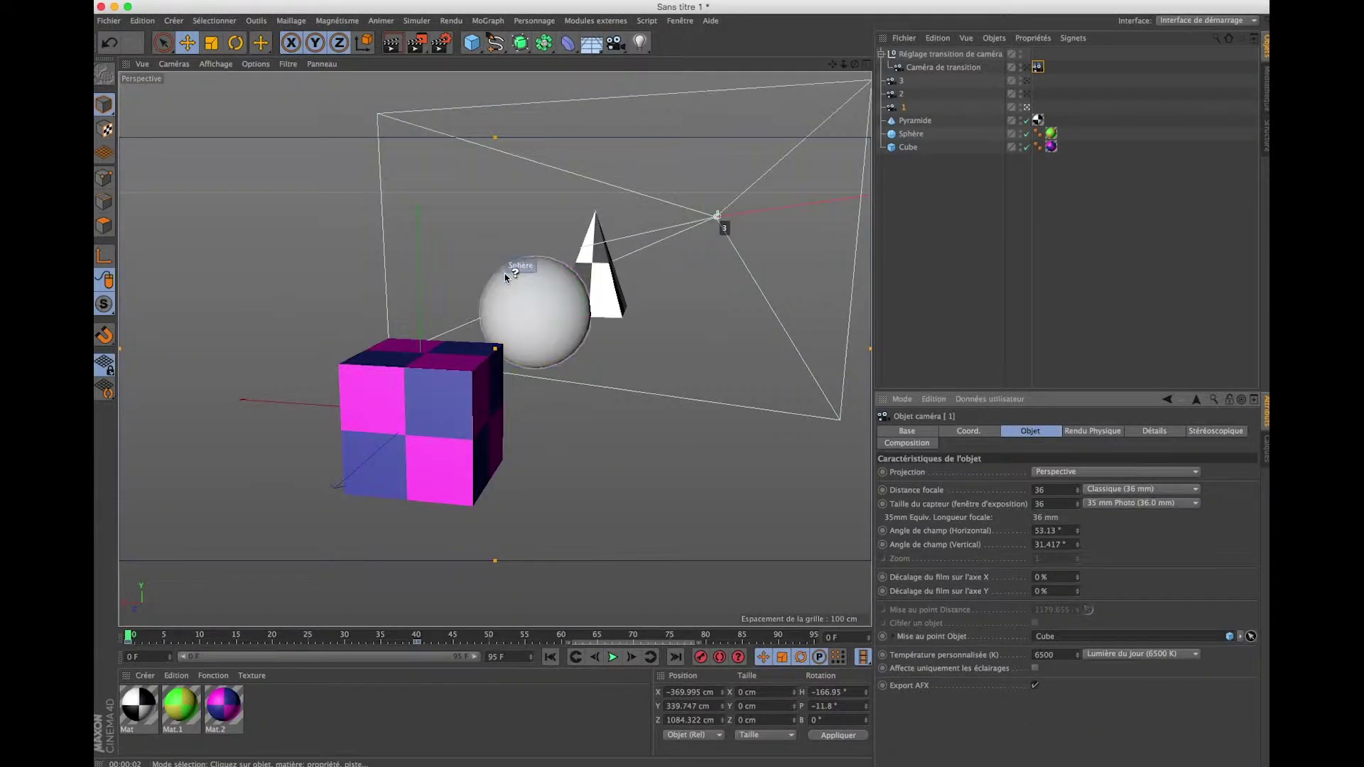
pyautogui.click(598, 275)
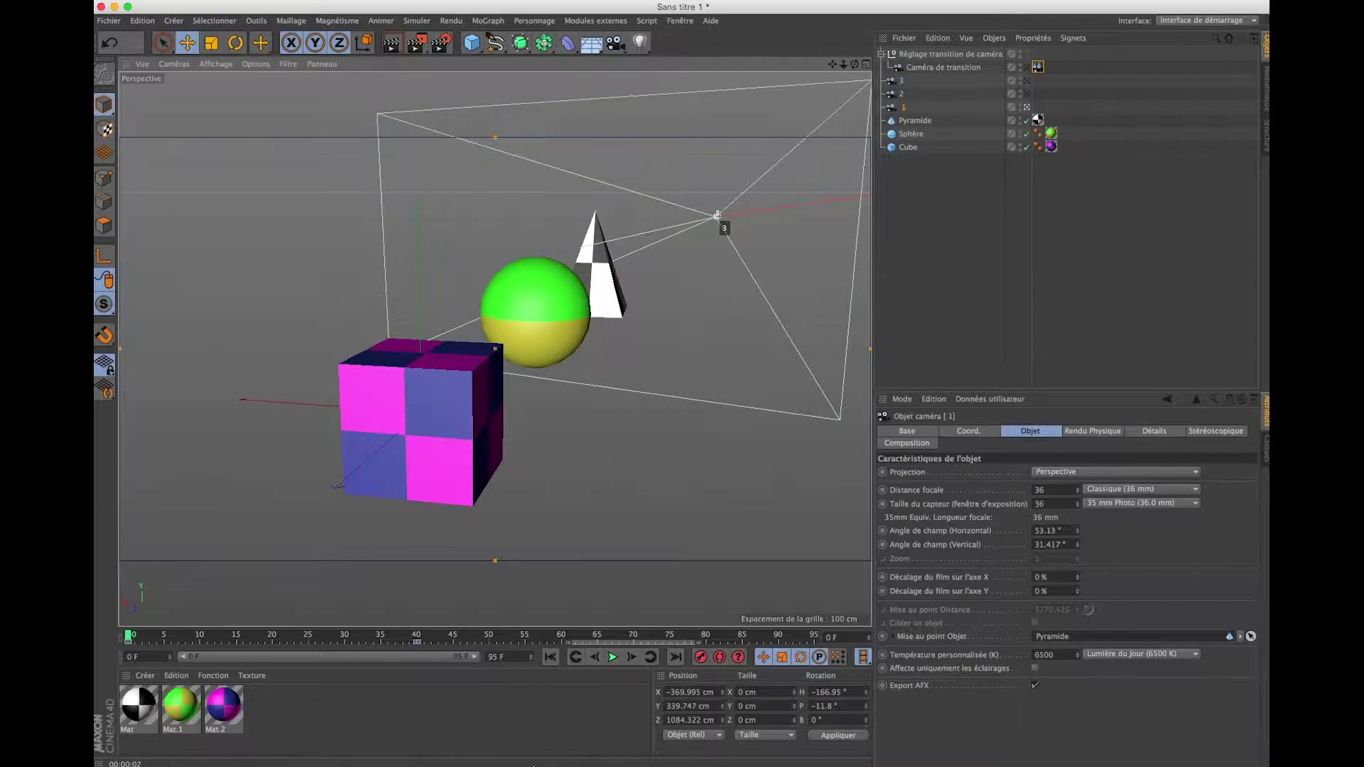
pyautogui.click(390, 52)
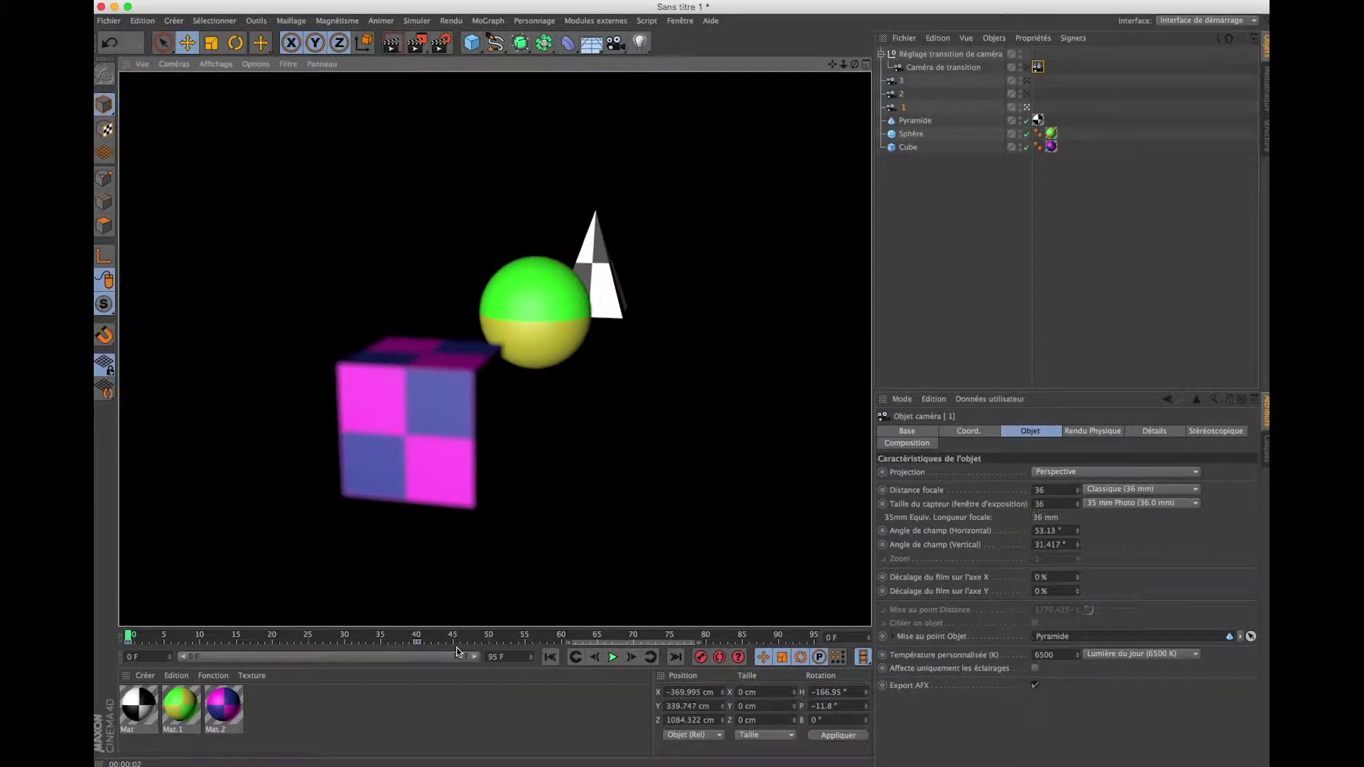
pyautogui.click(1252, 639)
# - Restore the Cube as focus object, re-render twice to compare, and select the transition camera
pyautogui.click(451, 426)
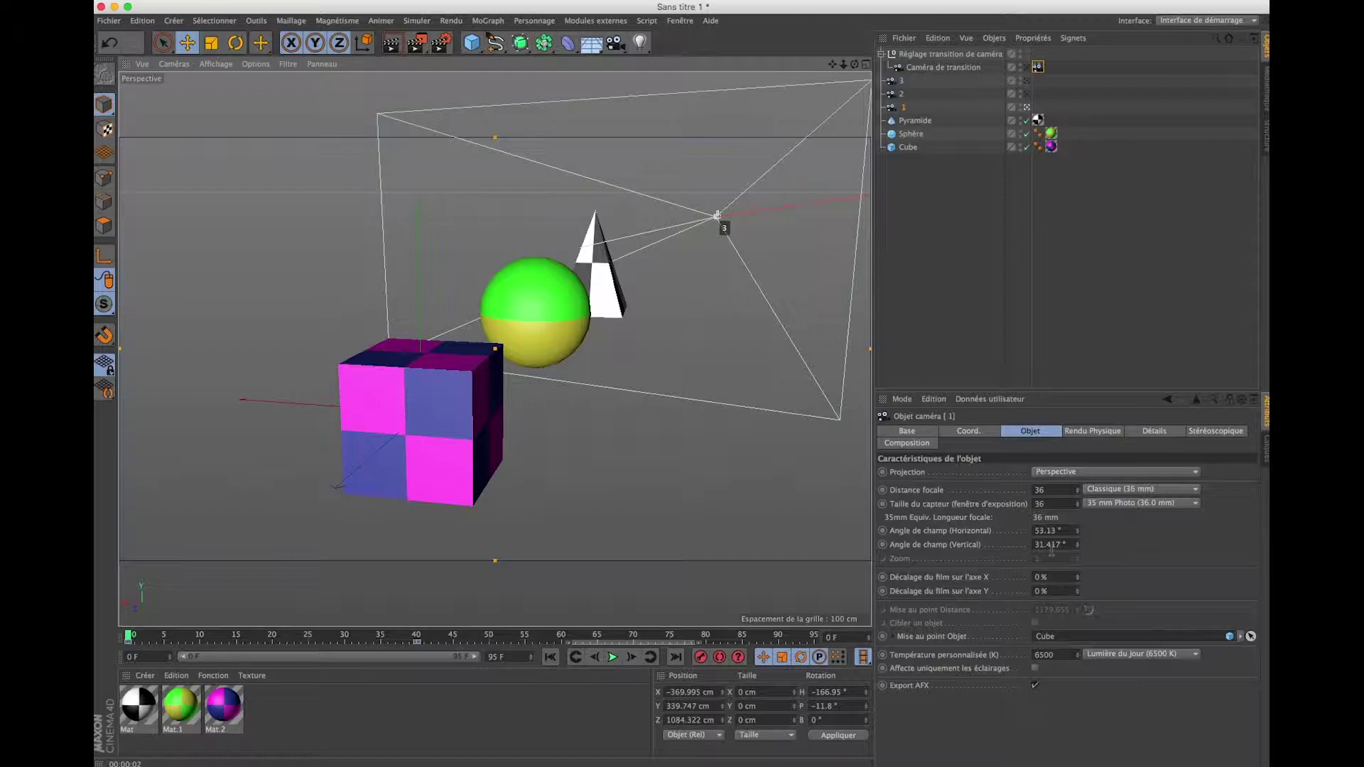
pyautogui.click(394, 44)
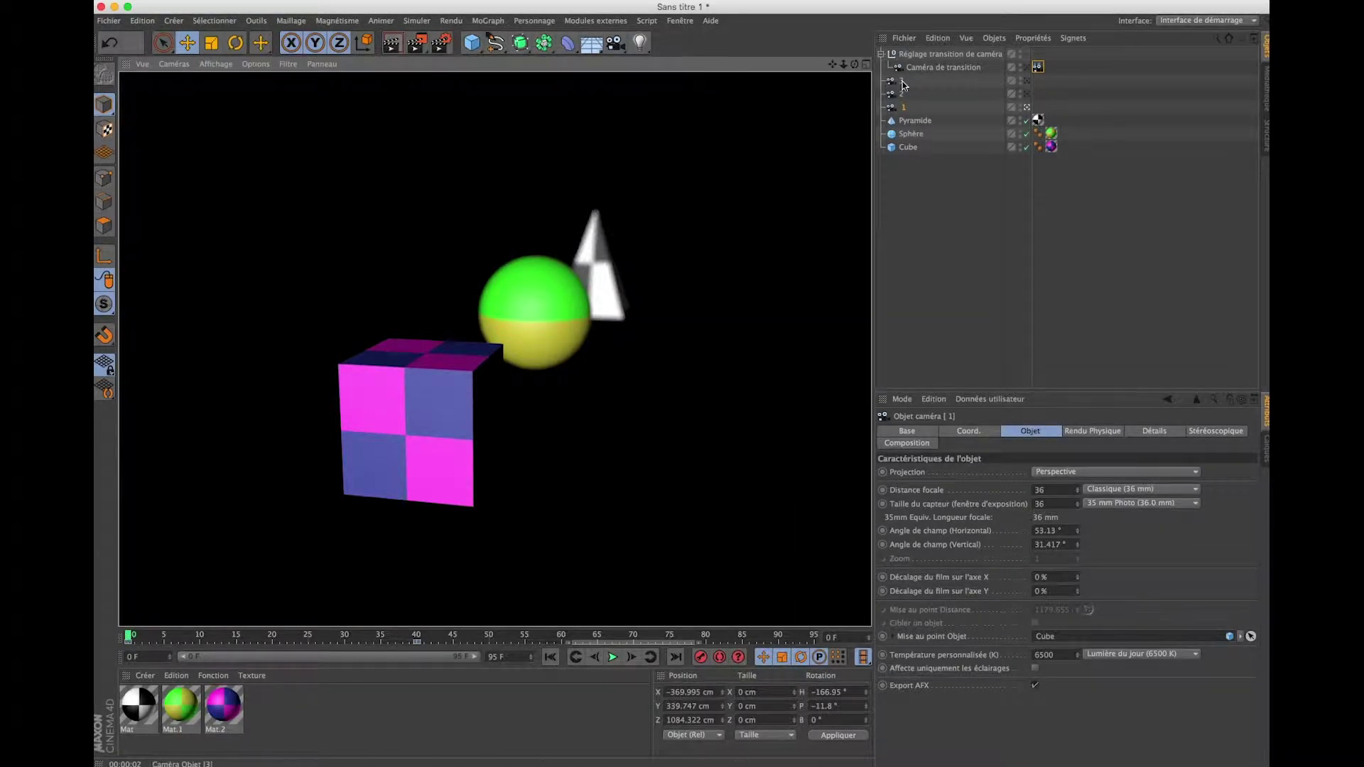
pyautogui.click(1031, 71)
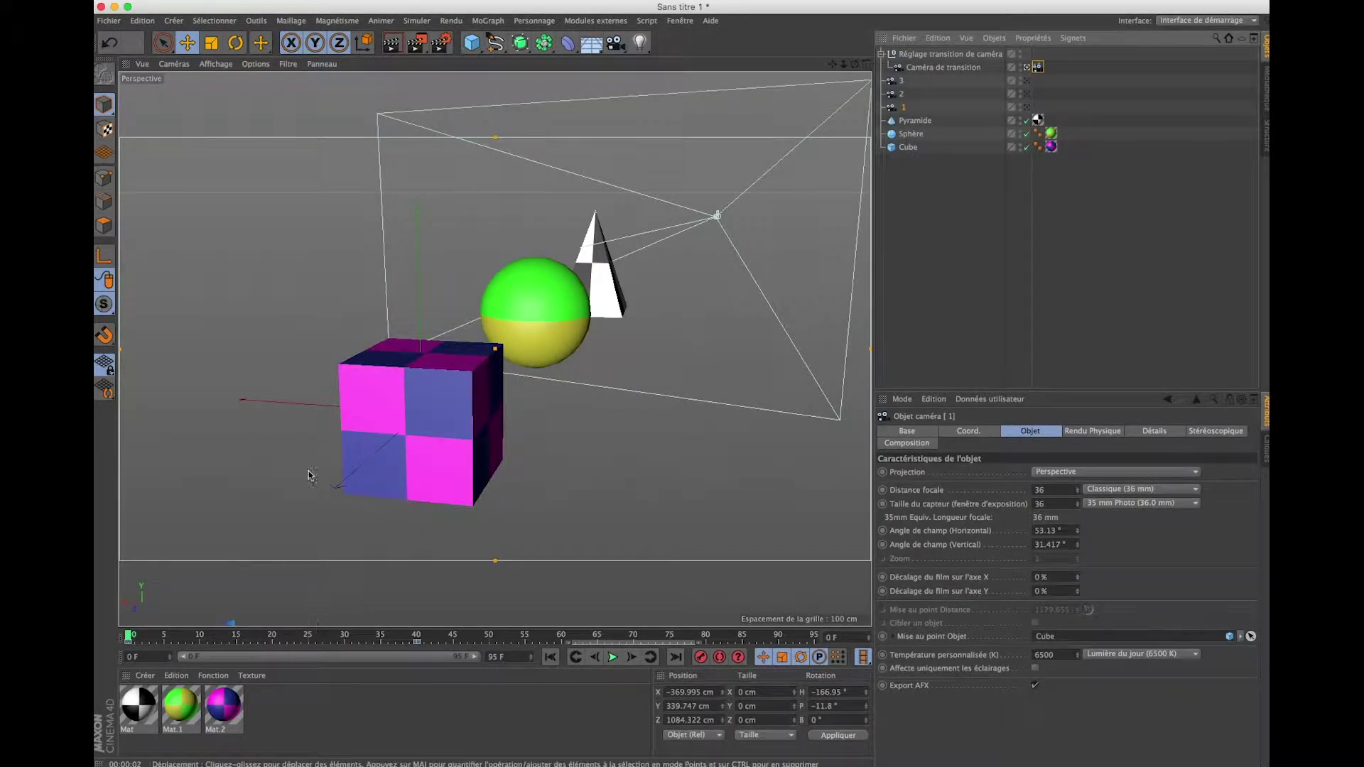
pyautogui.click(391, 43)
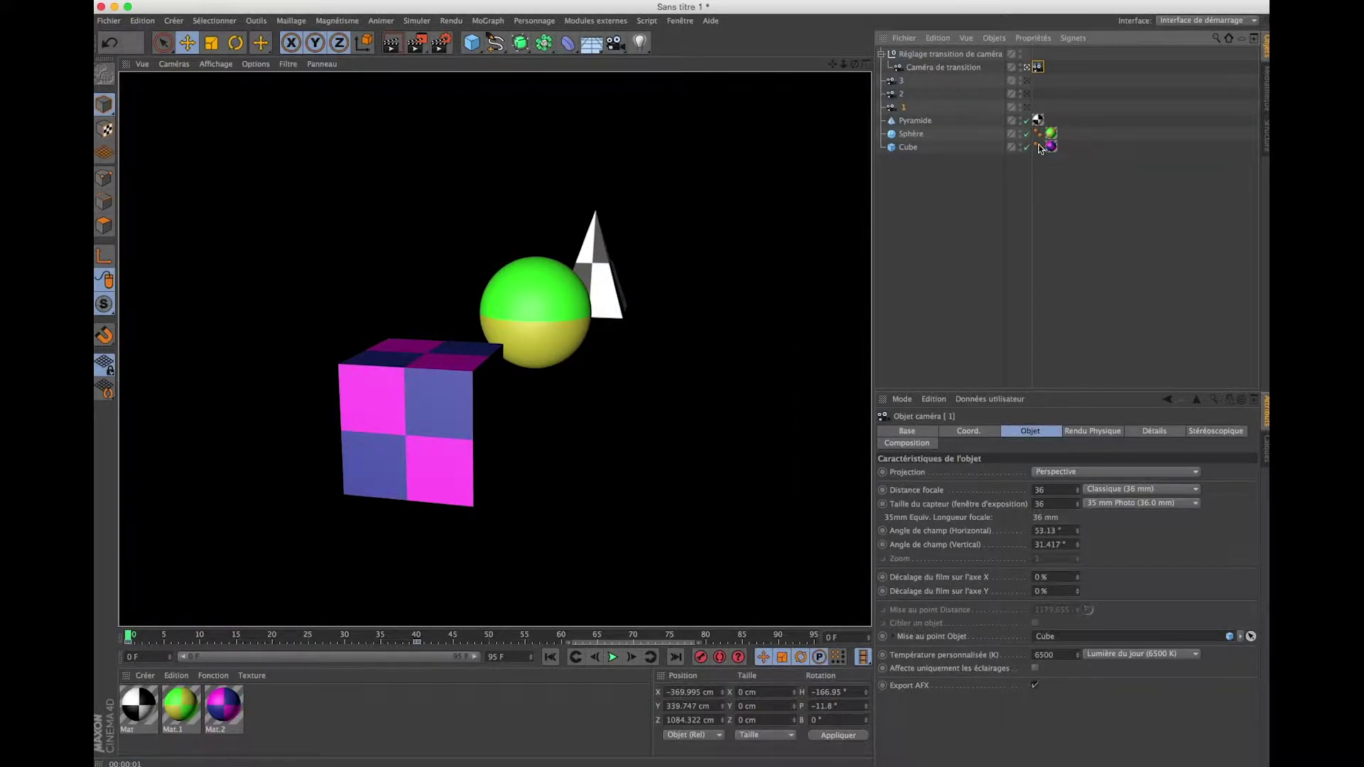
pyautogui.click(953, 69)
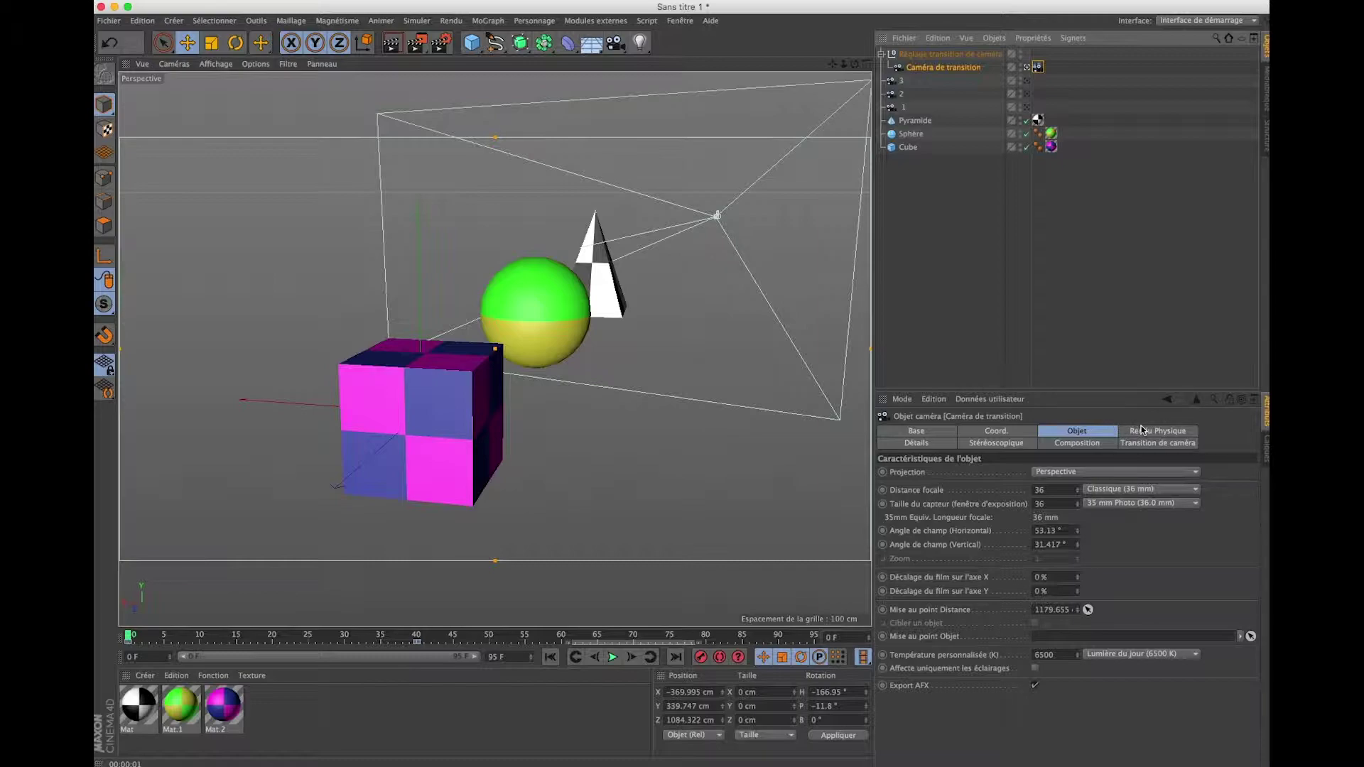
# - Render through the transition camera with F-Stop 0.2, then scrub the timeline to about frame 65
pyautogui.click(1142, 430)
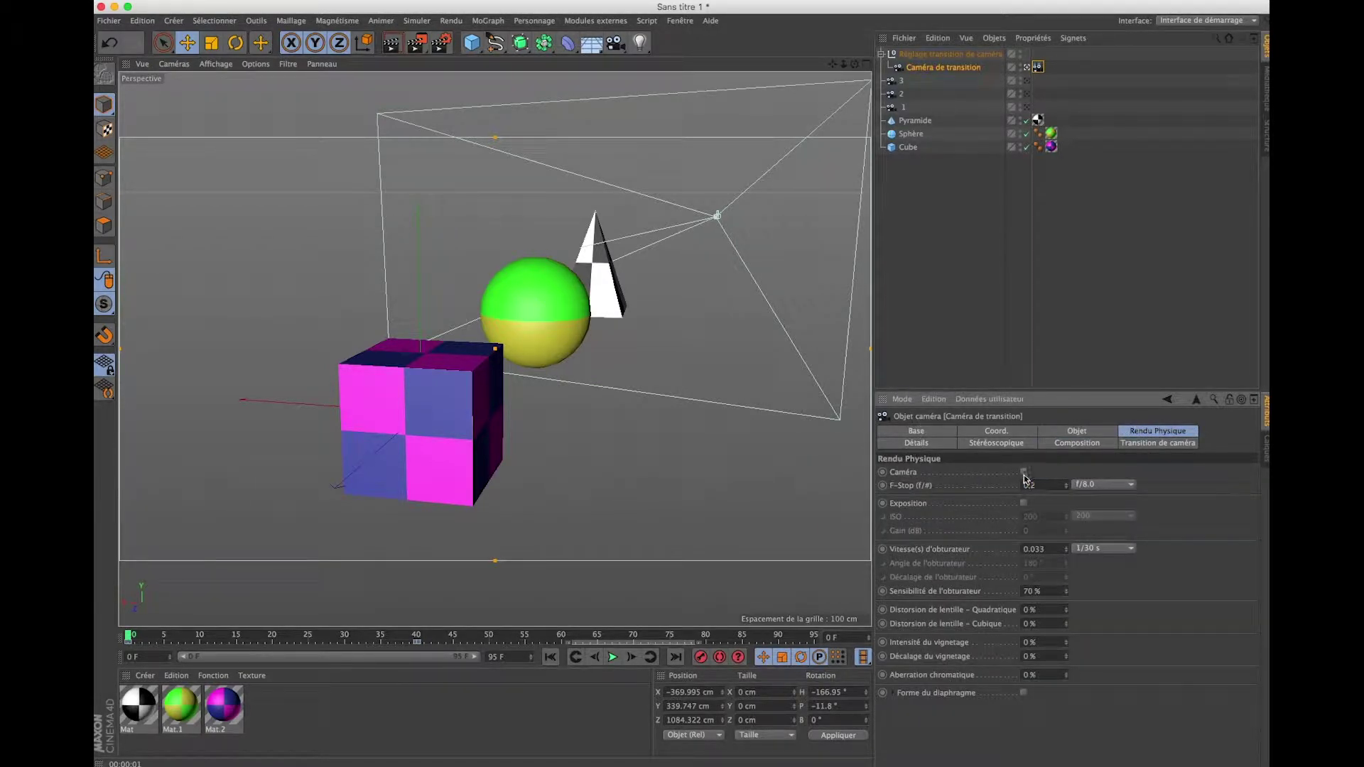
pyautogui.click(718, 536)
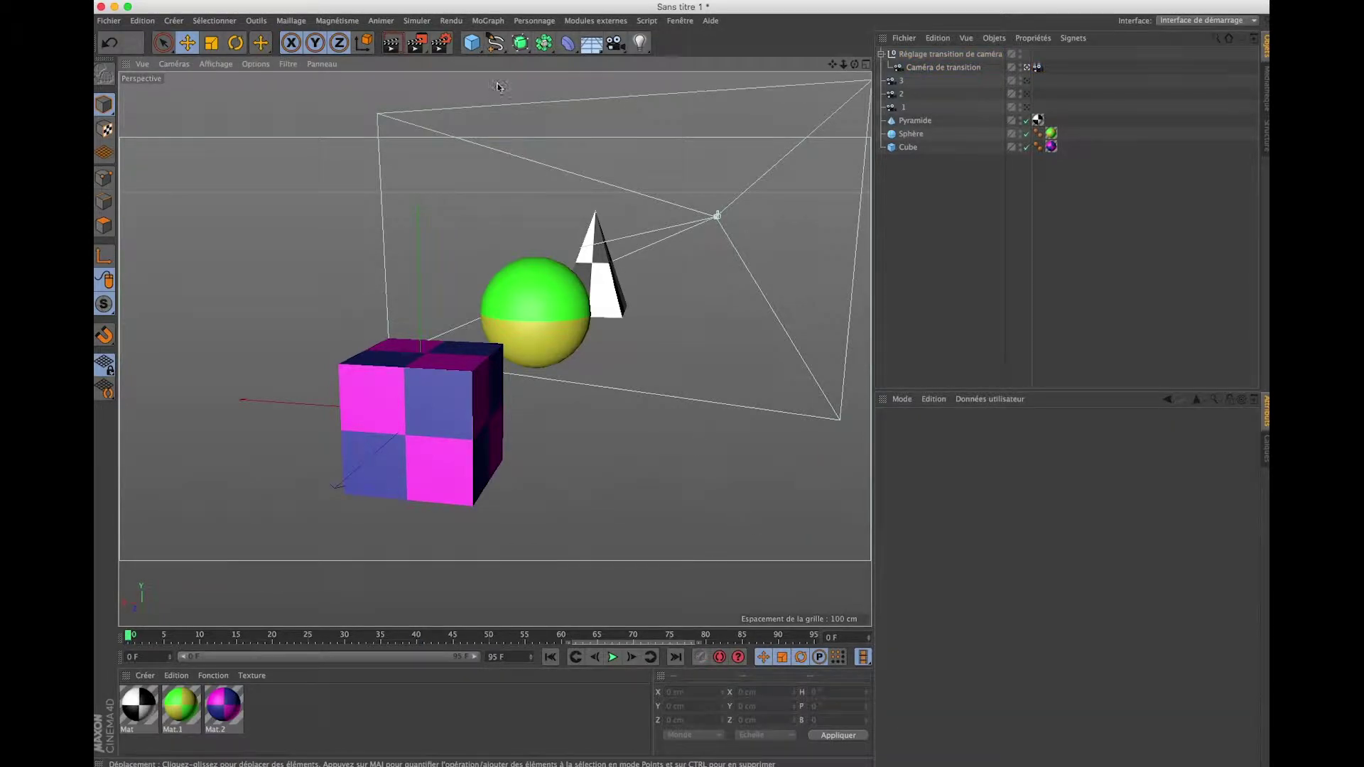
pyautogui.click(391, 45)
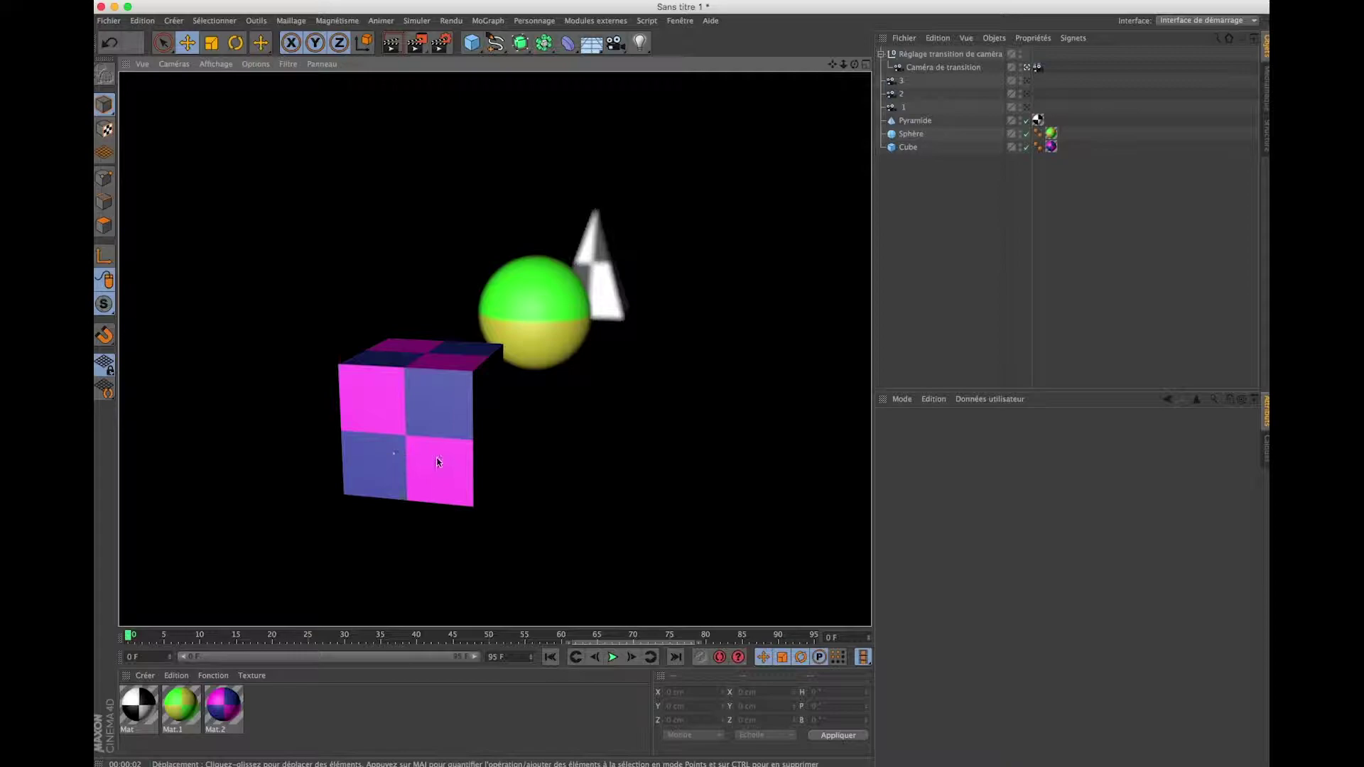
pyautogui.click(956, 73)
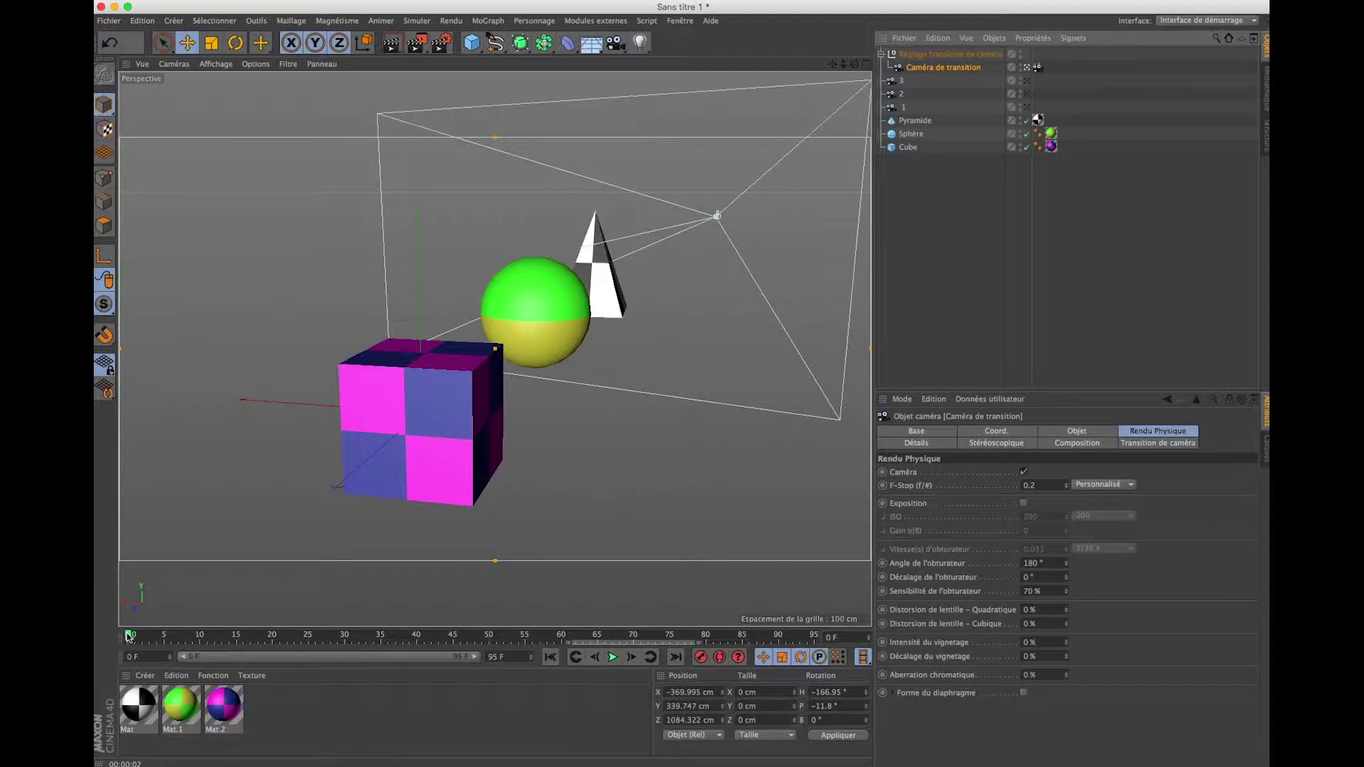
pyautogui.moveTo(129, 636); pyautogui.dragTo(561, 640)
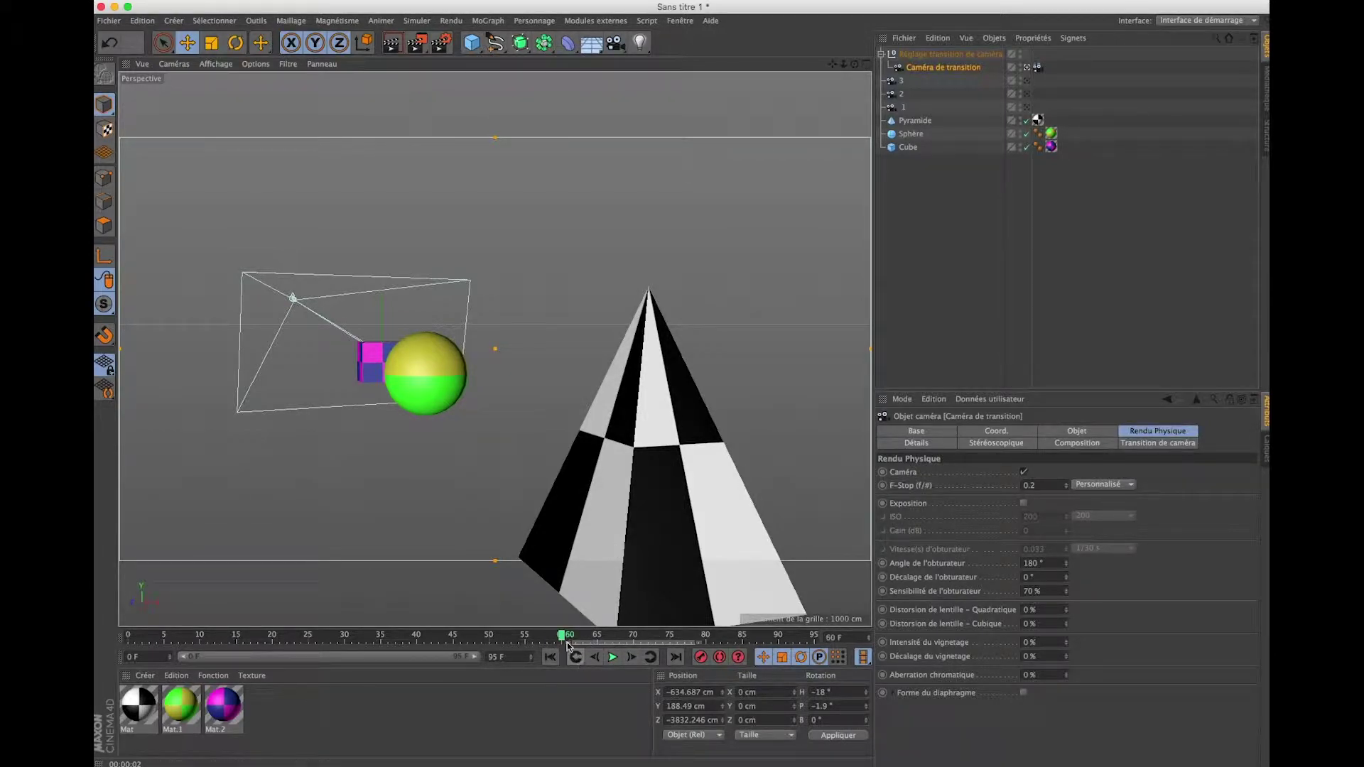
pyautogui.moveTo(588, 642); pyautogui.dragTo(603, 642)
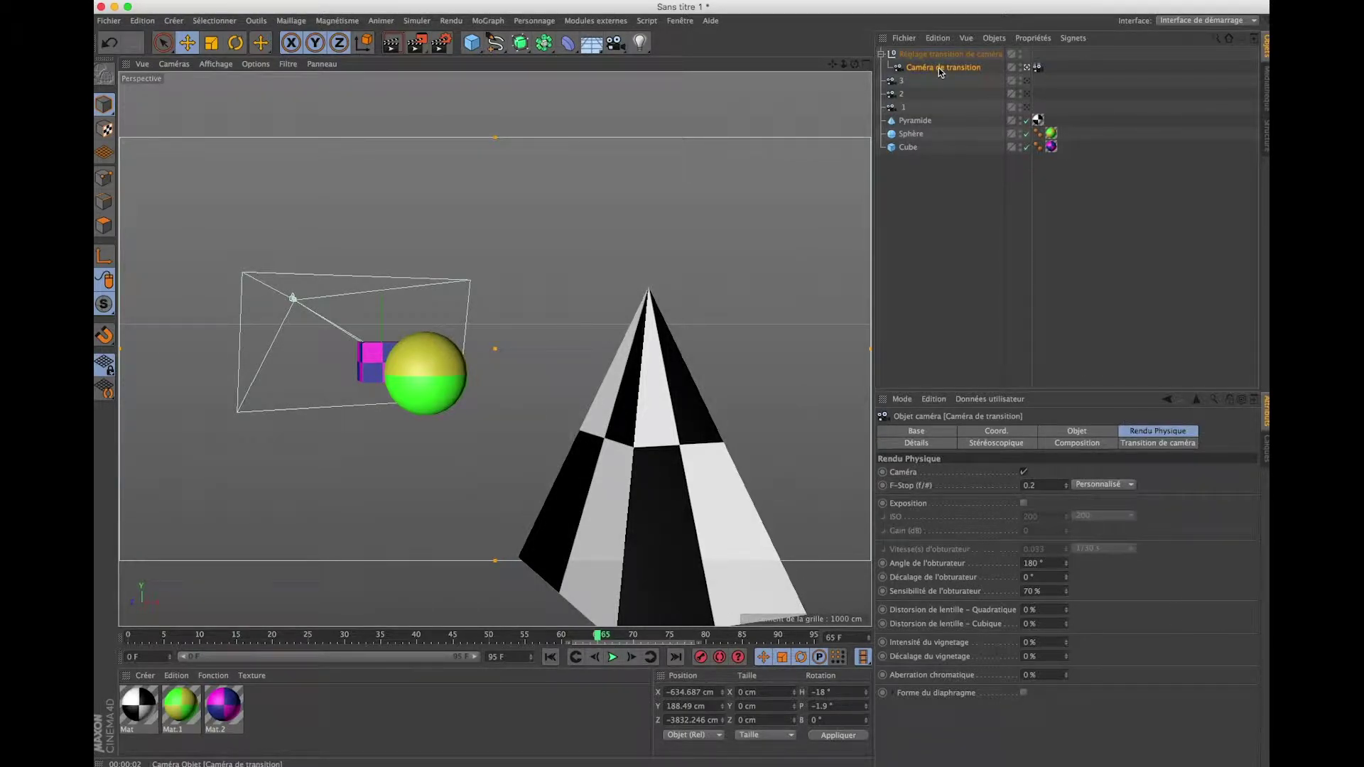
# - Keyframe the Cube as the transition camera's focus object, then move later in the timeline
pyautogui.click(1075, 431)
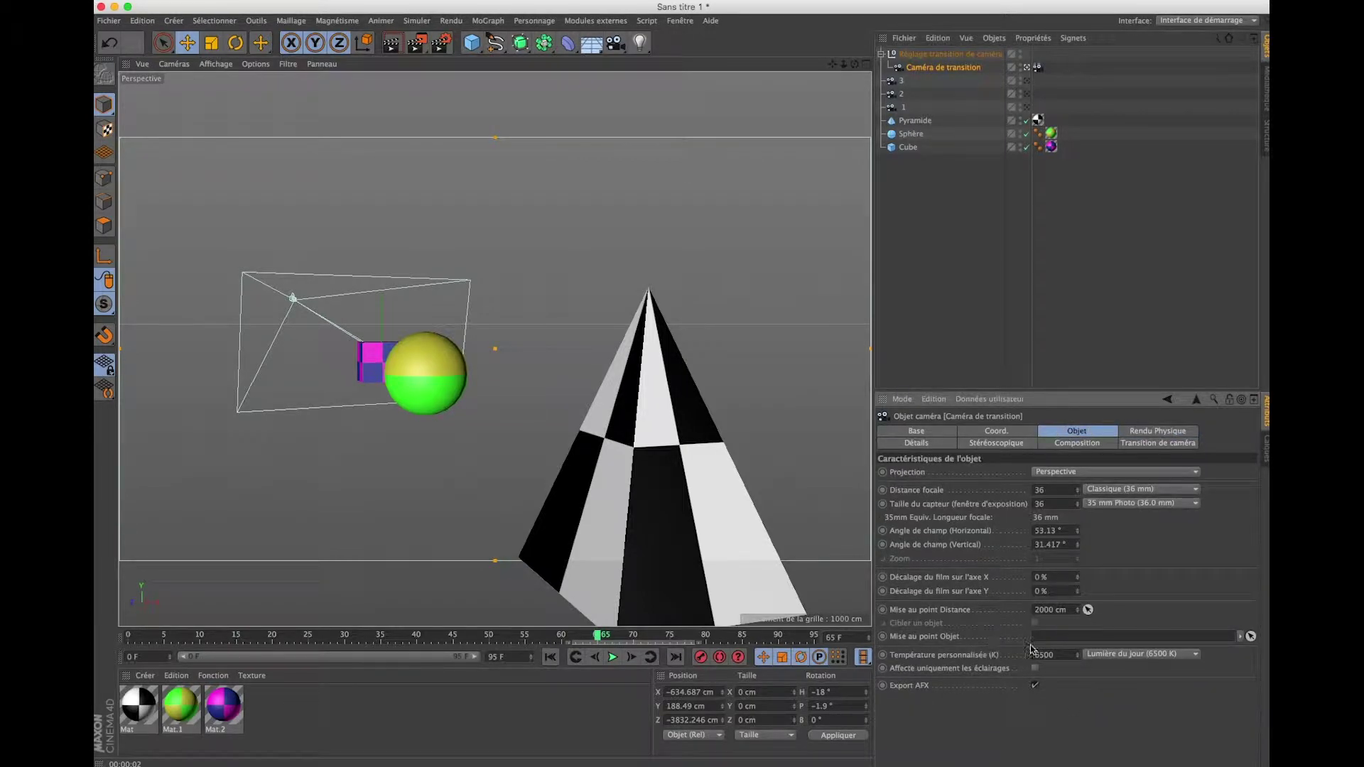
pyautogui.click(1251, 637)
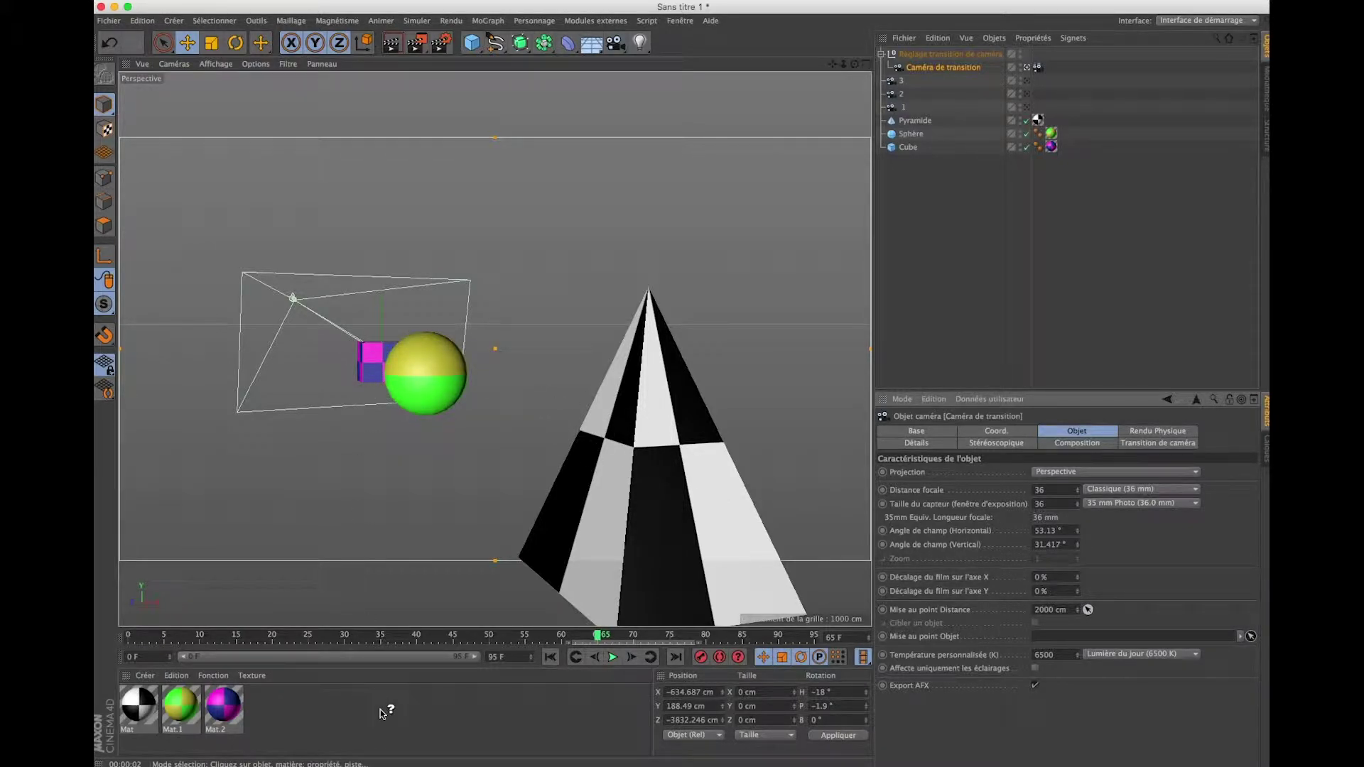
pyautogui.click(370, 367)
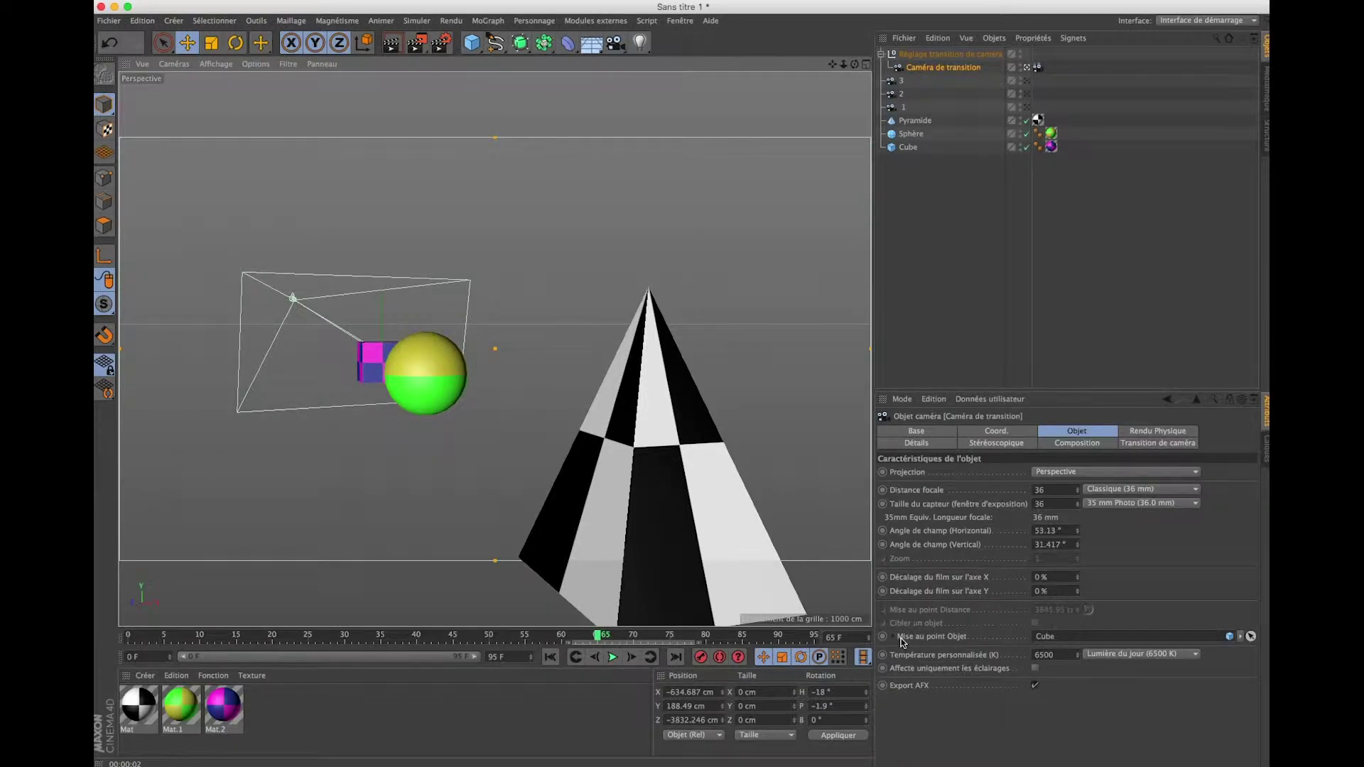
pyautogui.click(882, 638)
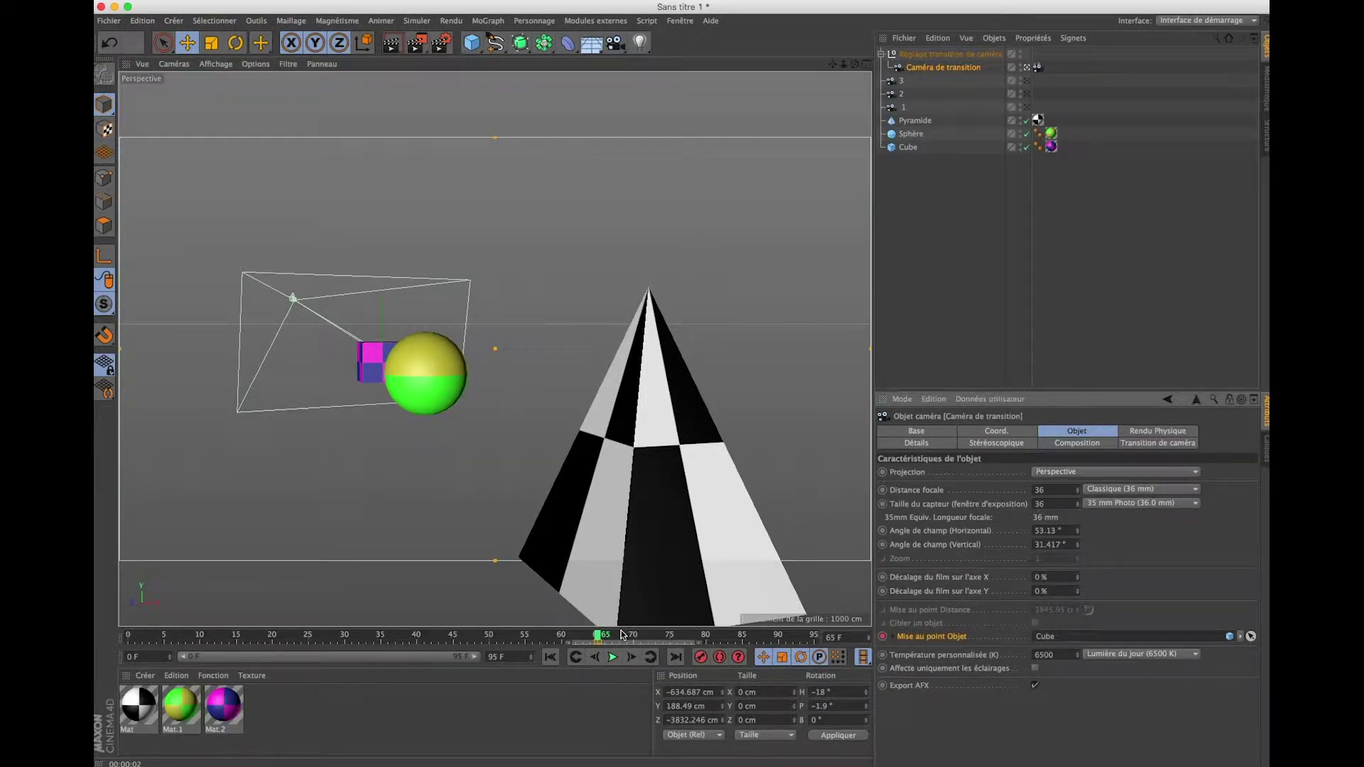
pyautogui.moveTo(601, 637)
pyautogui.mouseDown()
pyautogui.moveTo(740, 655)
pyautogui.moveTo(777, 675)
pyautogui.mouseUp()
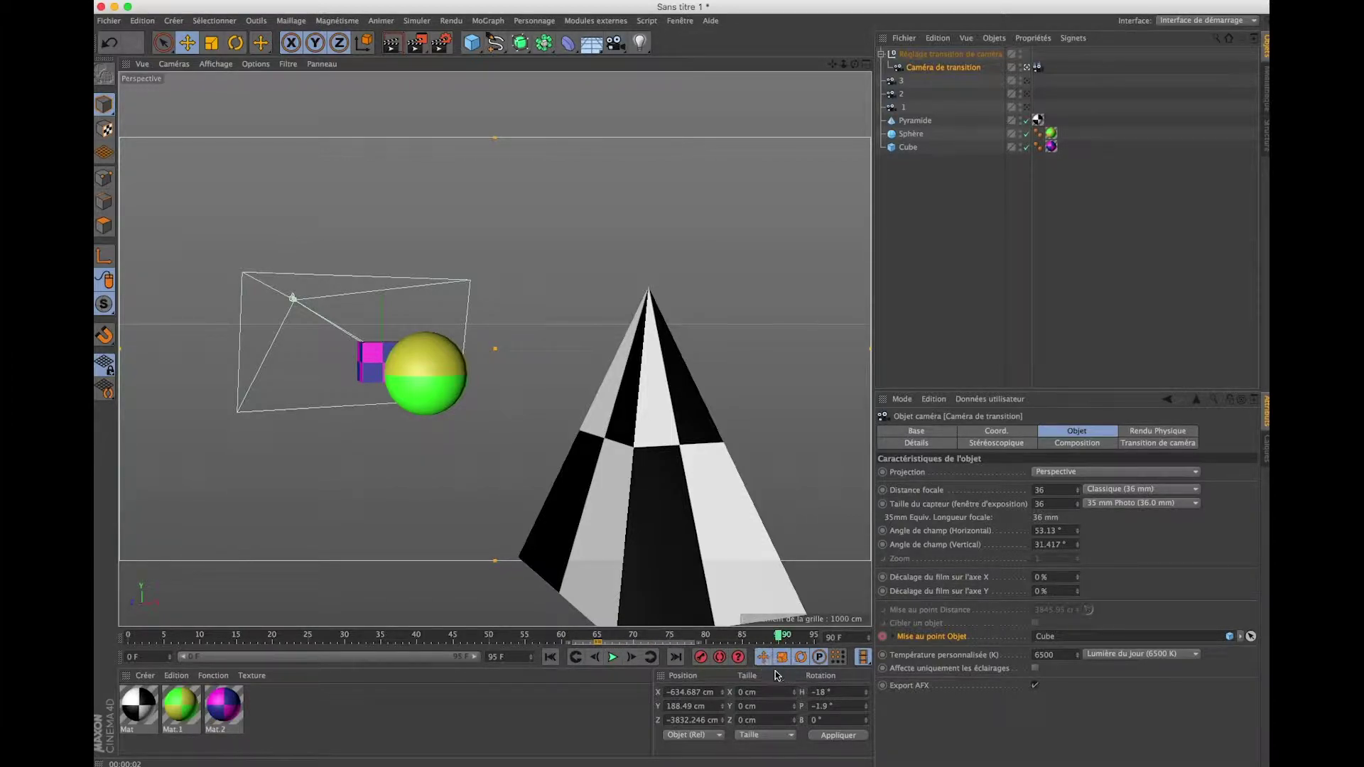
# - Keyframe the Pyramide as focus object there, then scrub between frames 55 and 65 to check
pyautogui.click(1251, 636)
pyautogui.click(609, 505)
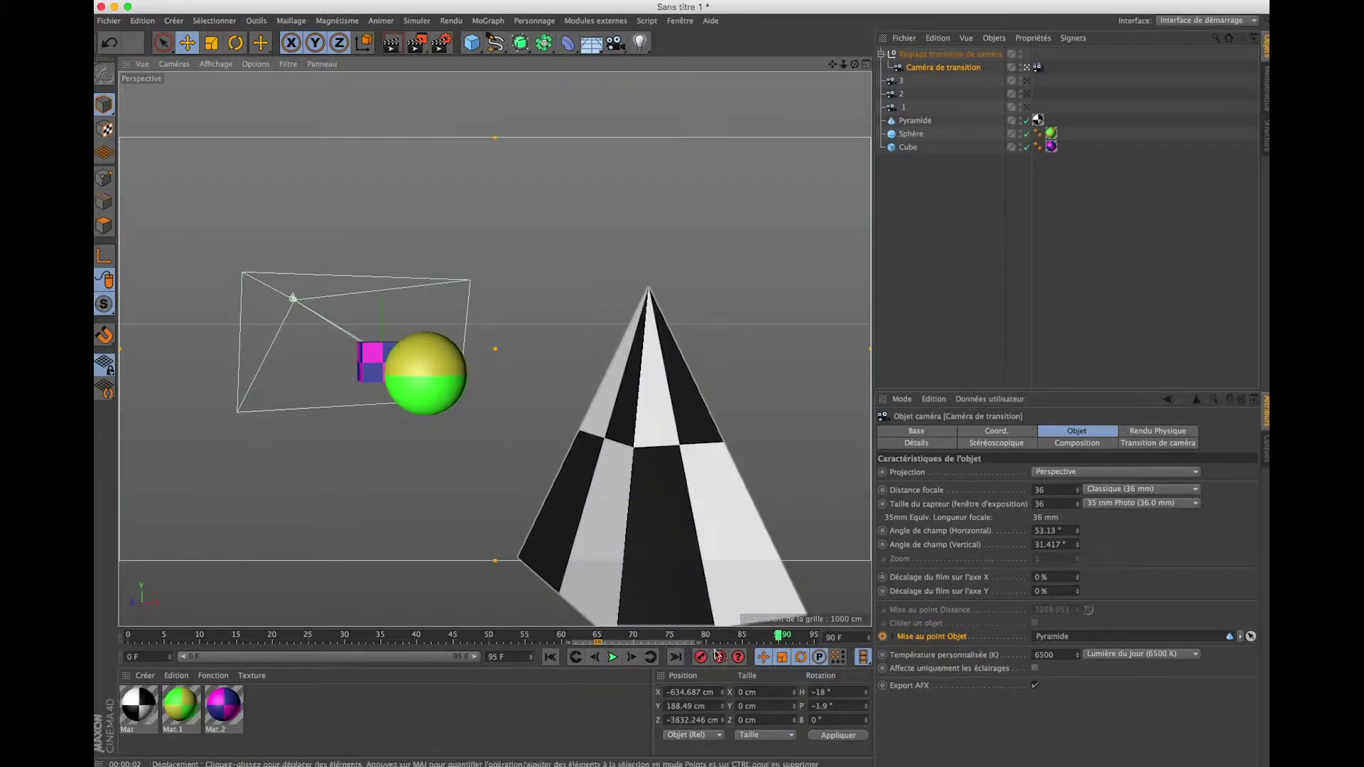
pyautogui.keyDown('ctrl'); pyautogui.click(882, 637); pyautogui.keyUp('ctrl')
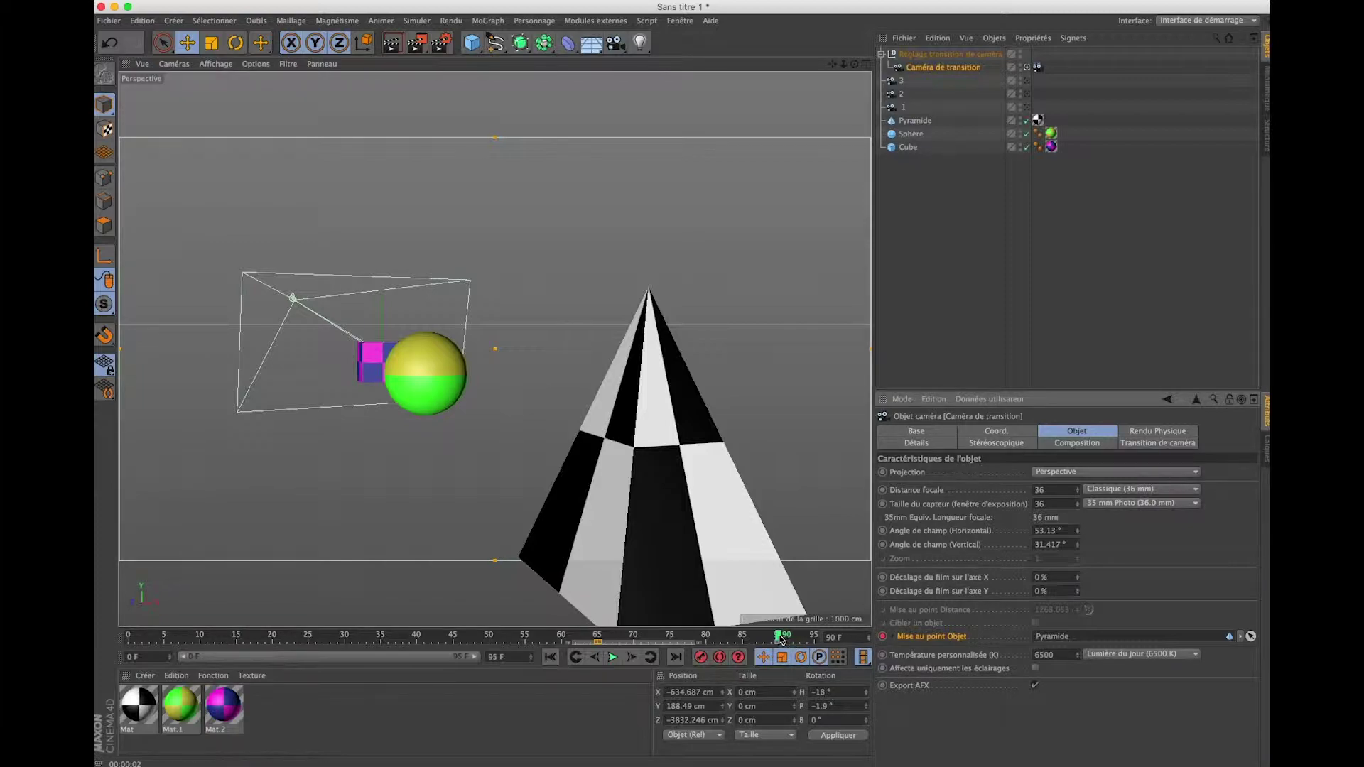
pyautogui.moveTo(780, 637); pyautogui.dragTo(526, 637)
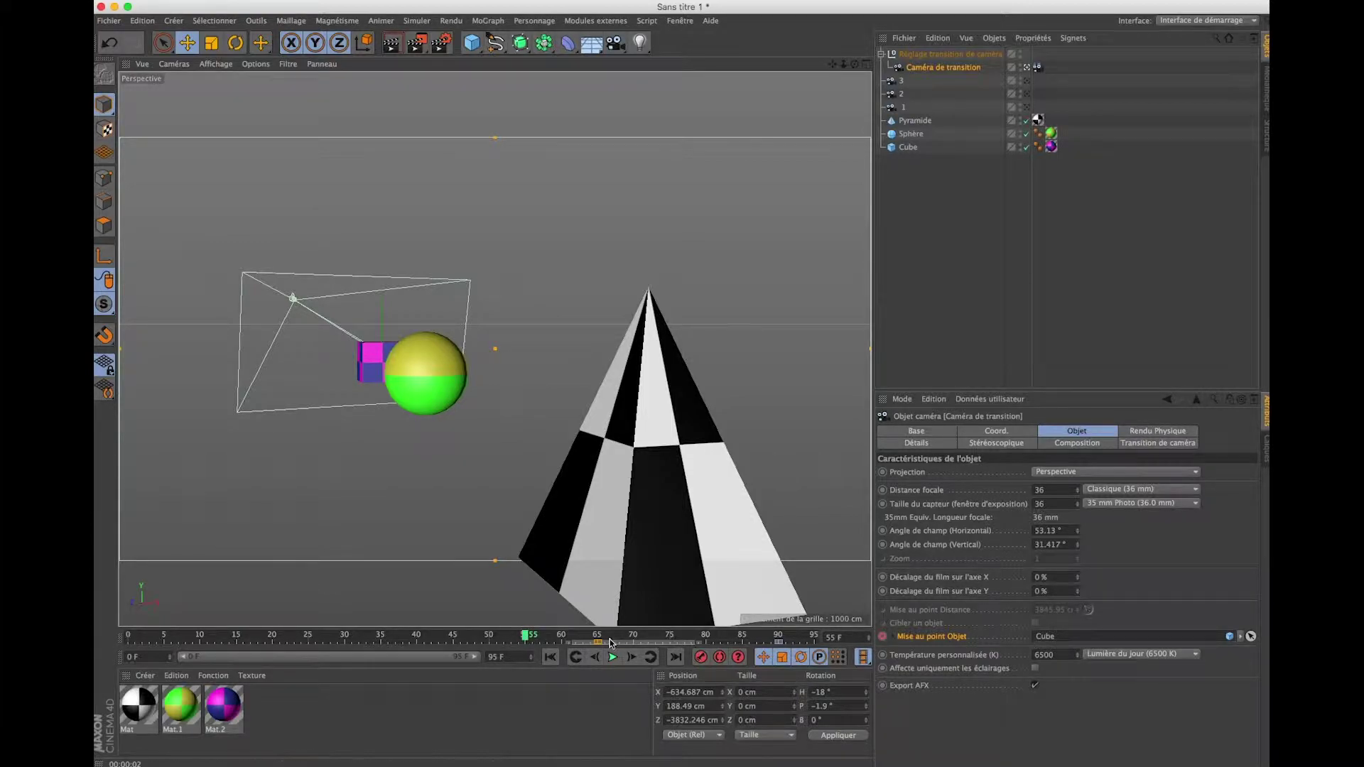
pyautogui.moveTo(526, 640); pyautogui.dragTo(774, 734)
# - Test-render the current frame and frame 90, then rewind and select the focus keys at 65 and 90
pyautogui.hotkey('ctrl', 'r')
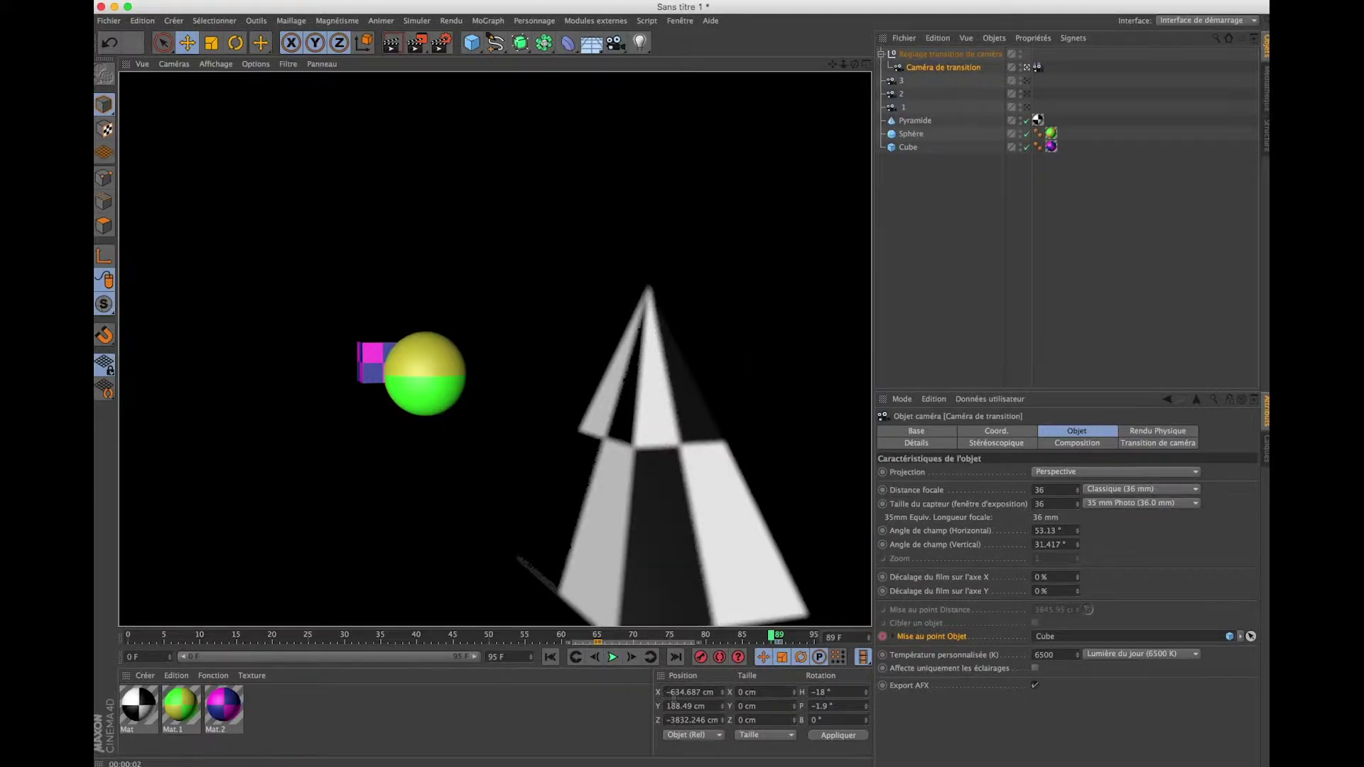
pyautogui.press('g')
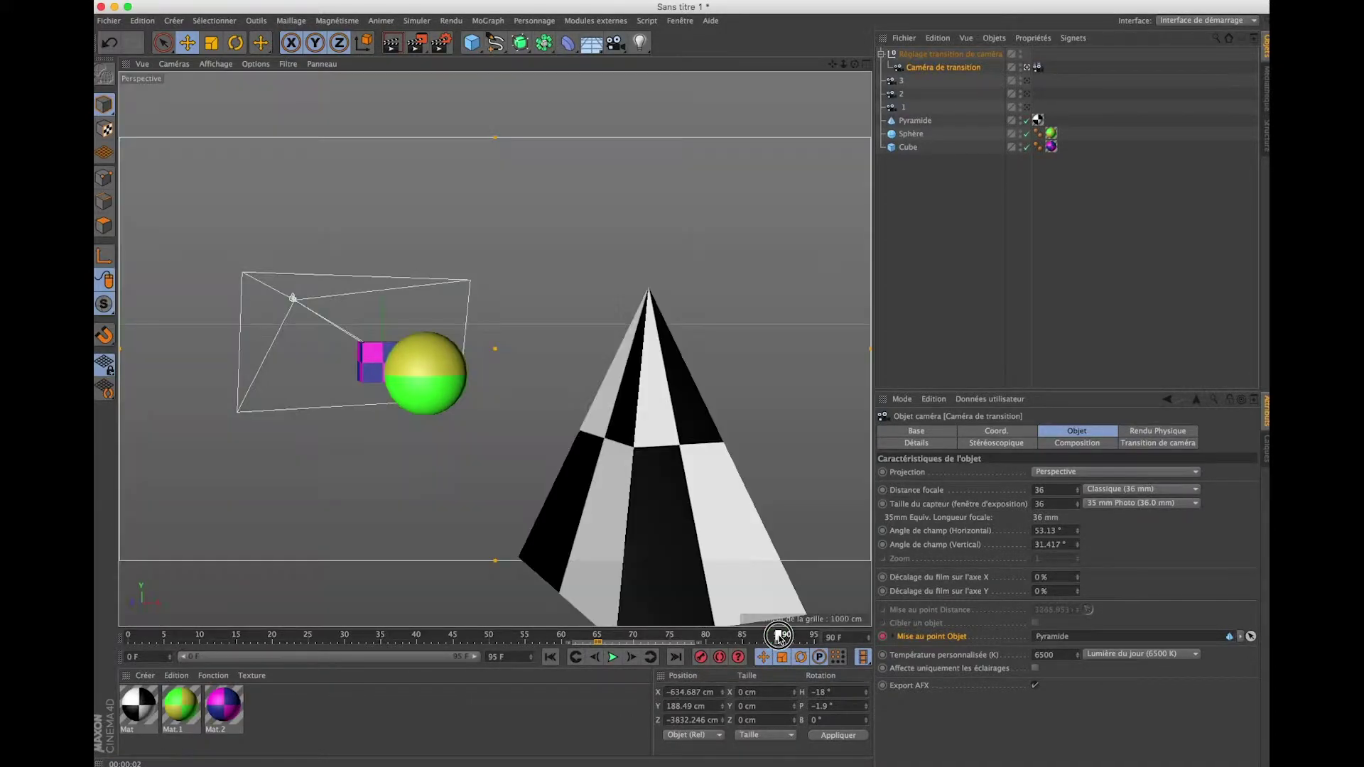
pyautogui.hotkey('ctrl', 'r')
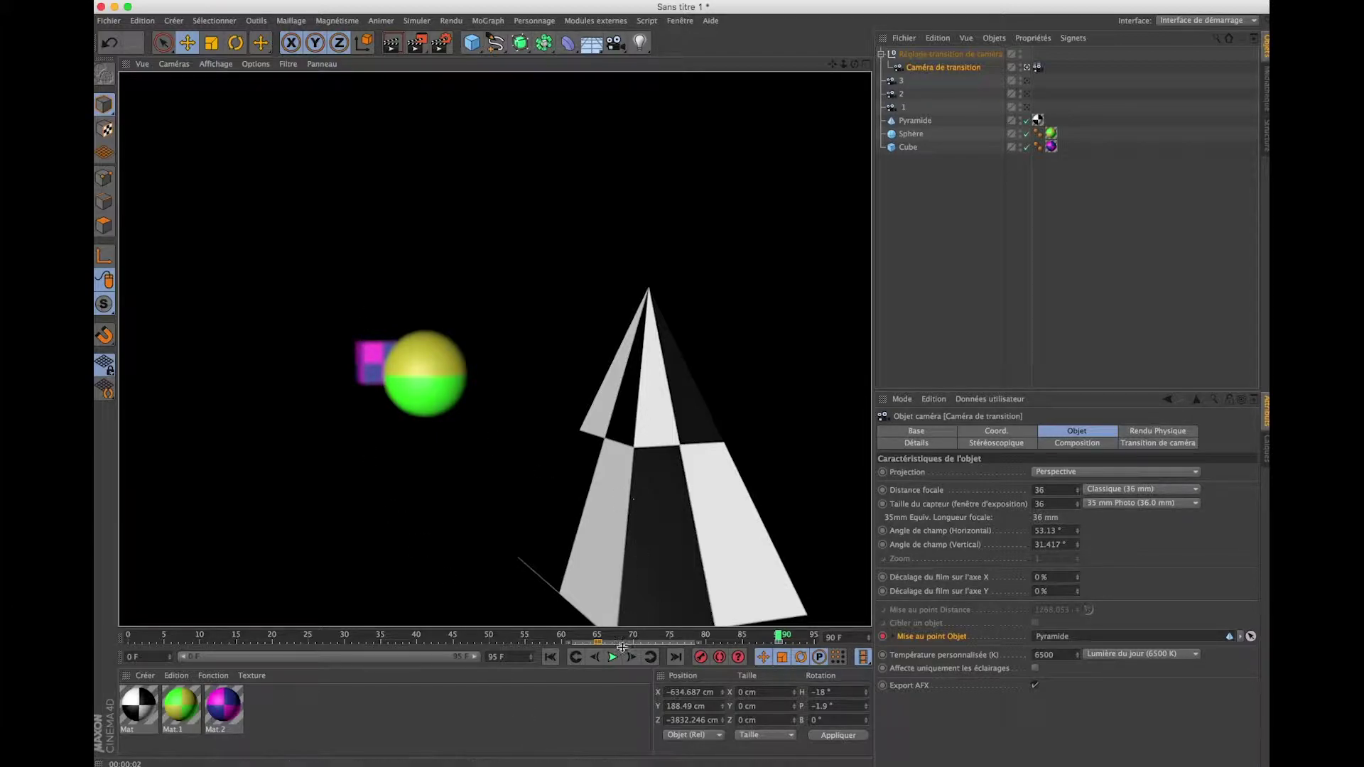
pyautogui.click(550, 656)
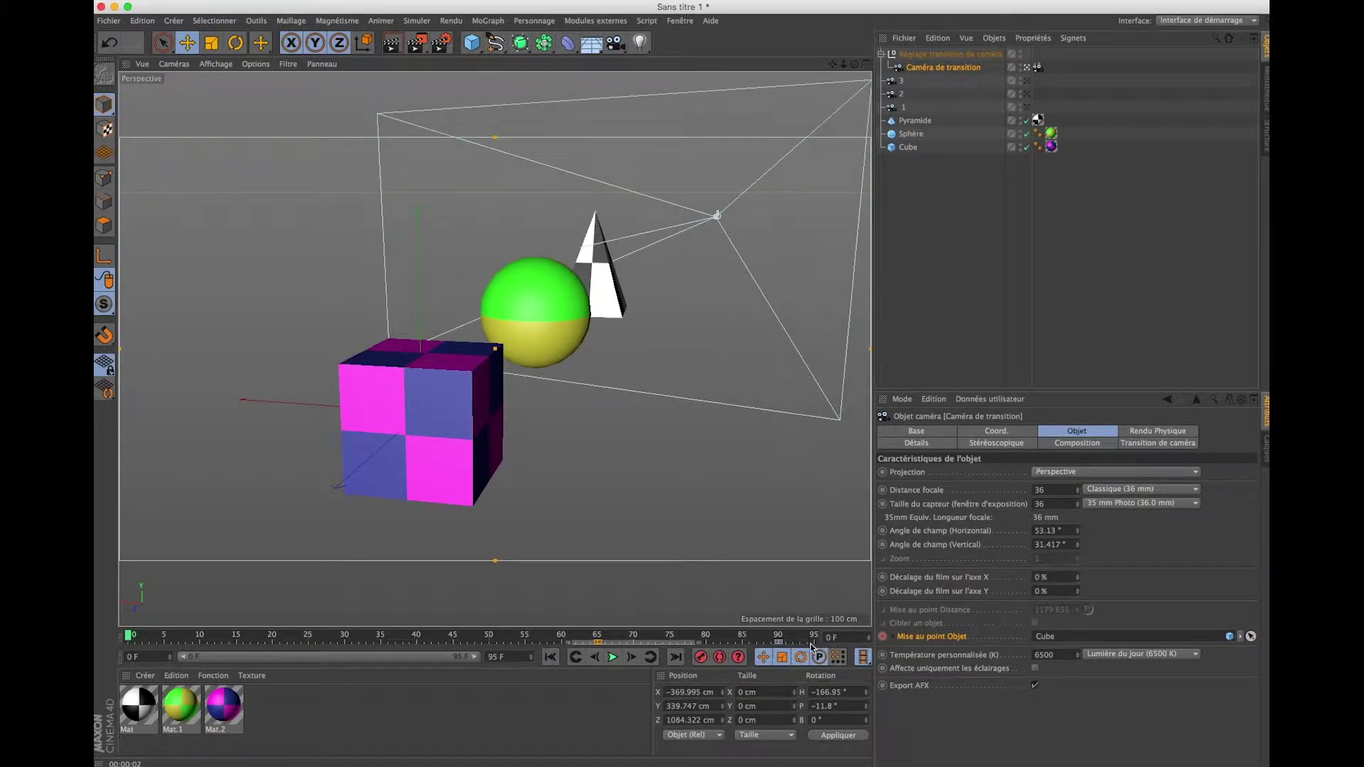
pyautogui.moveTo(805, 645); pyautogui.dragTo(591, 641)
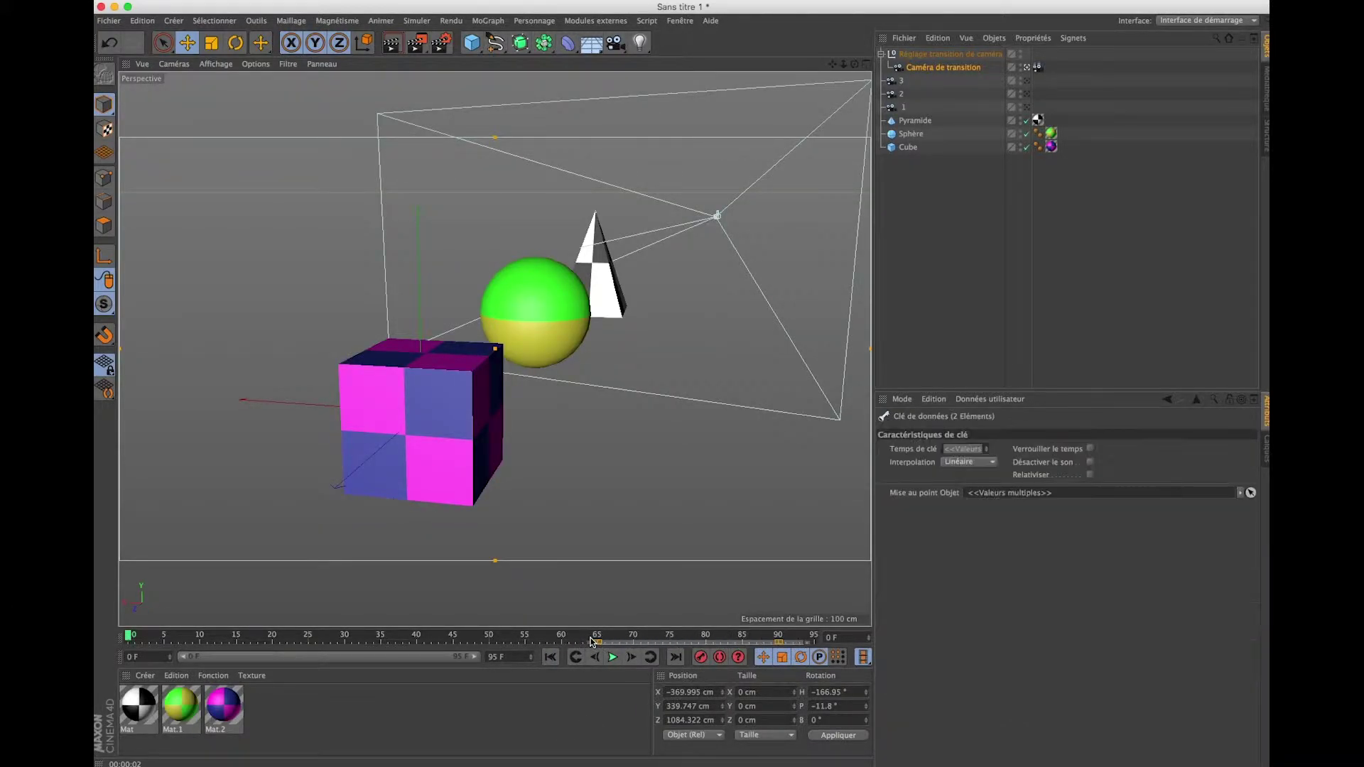
# - Clear Cube from the transition camera's focus target and add a Neutre null to the scene
pyautogui.click(945, 67)
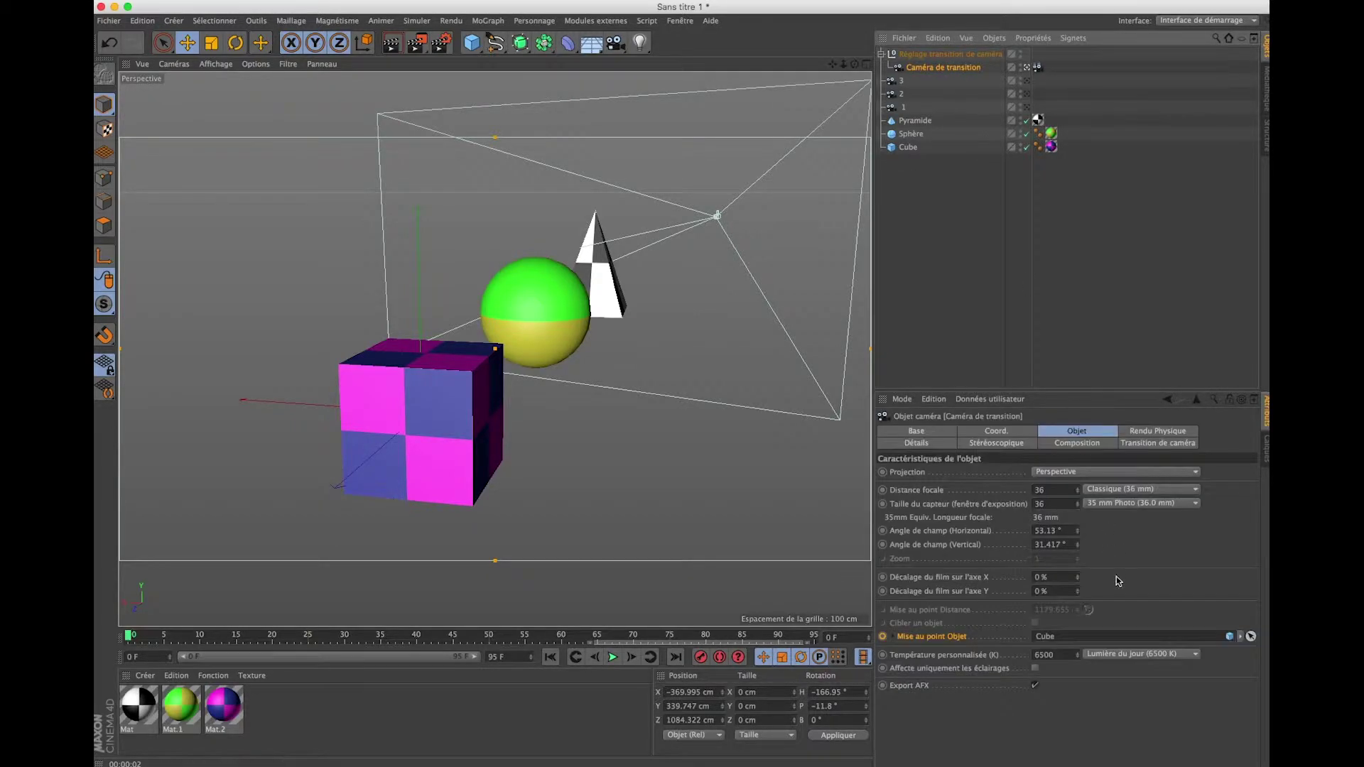
pyautogui.click(1242, 637)
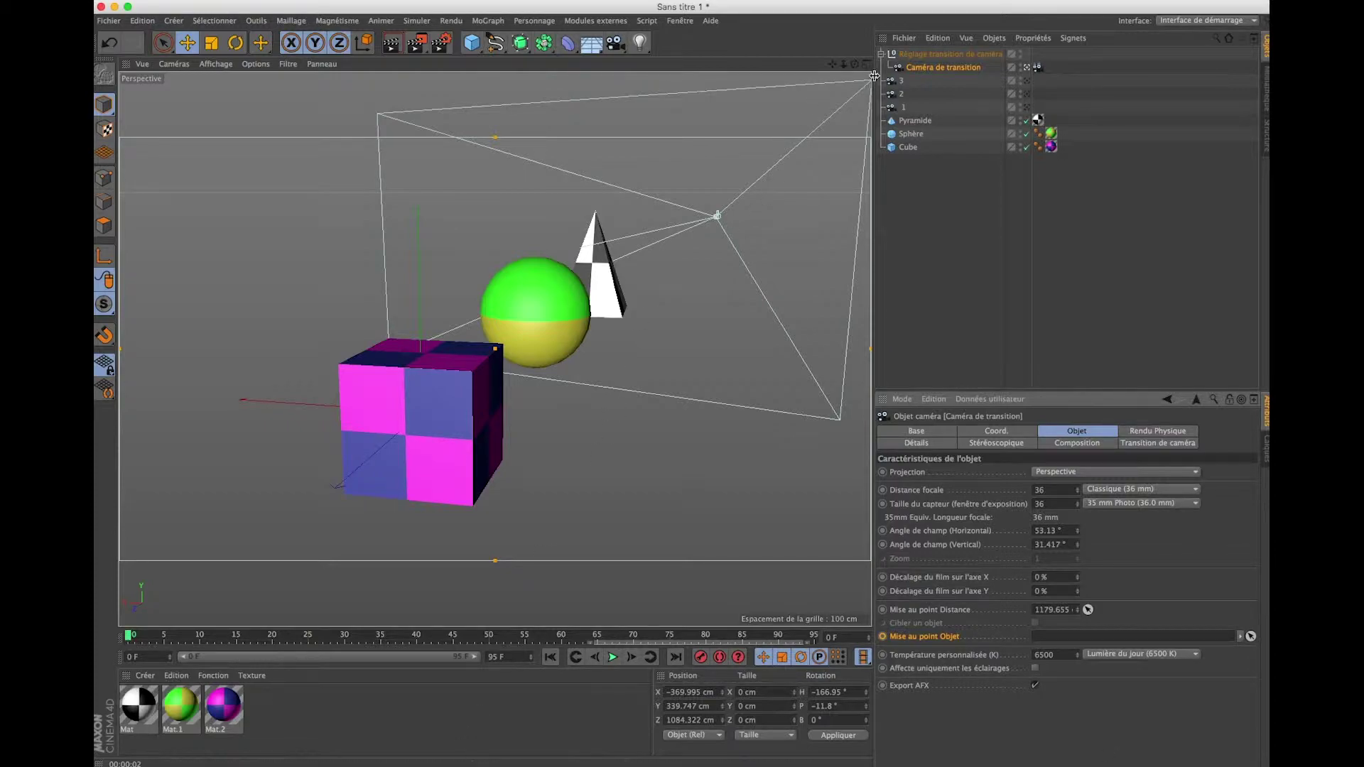
pyautogui.click(472, 42)
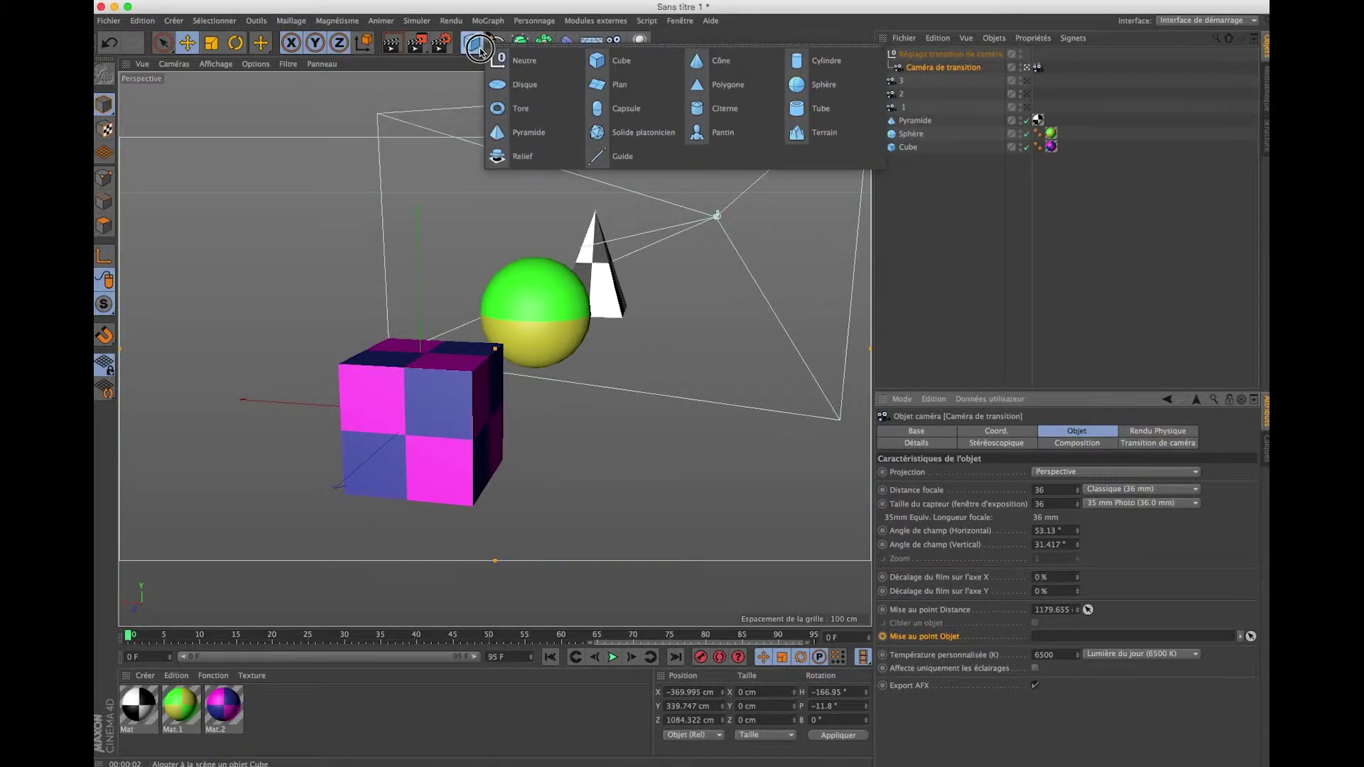
pyautogui.click(523, 61)
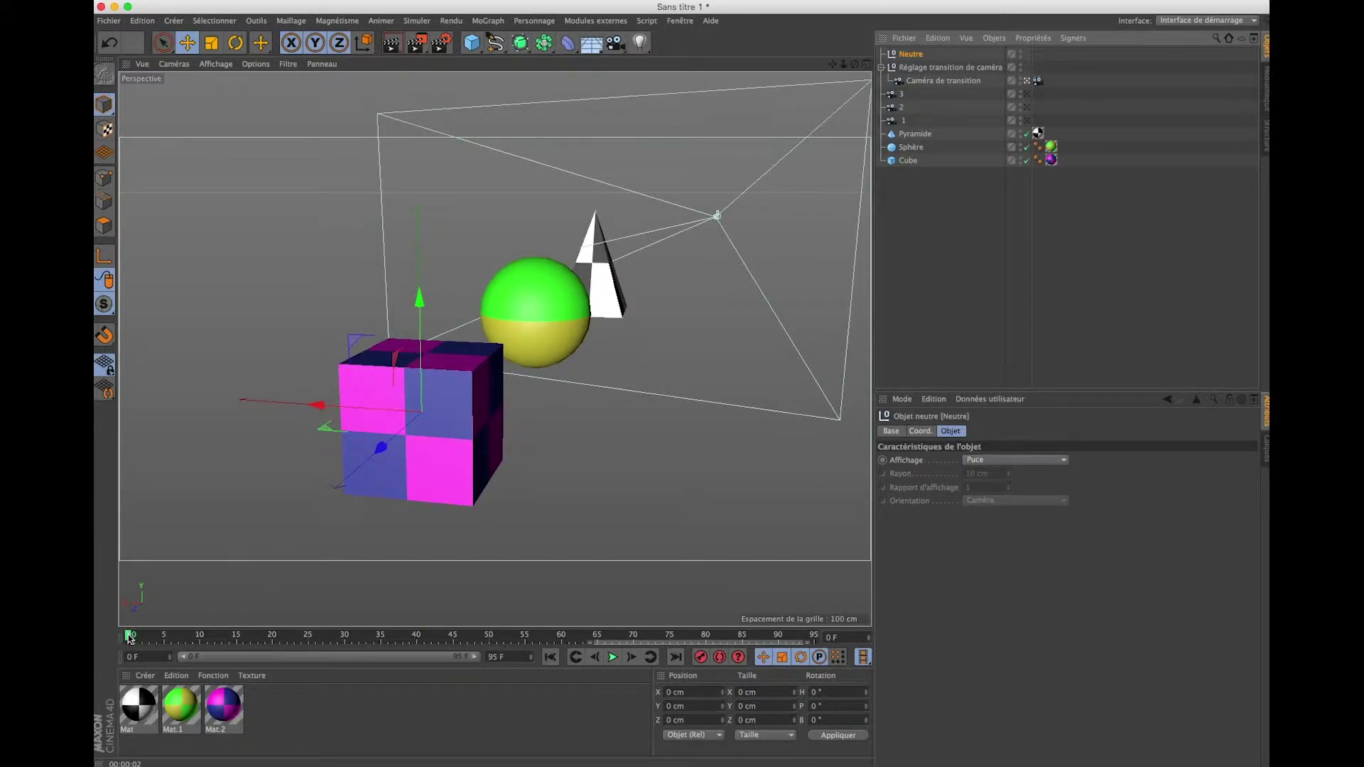
# - Go to frame 90 and move the null onto the pyramid
pyautogui.moveTo(130, 639)
pyautogui.mouseDown()
pyautogui.moveTo(500, 655)
pyautogui.moveTo(558, 633)
pyautogui.moveTo(340, 666)
pyautogui.moveTo(476, 677)
pyautogui.moveTo(416, 680)
pyautogui.moveTo(421, 666)
pyautogui.mouseUp()
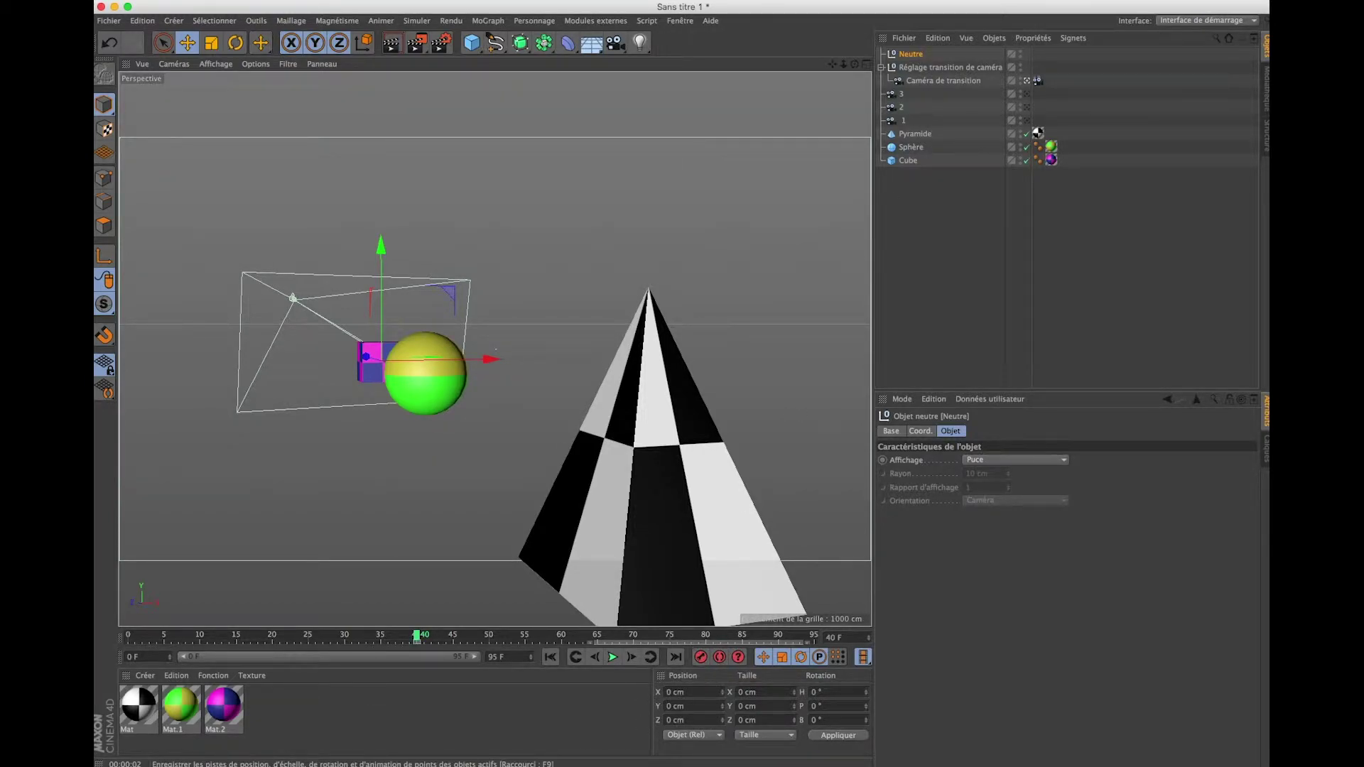
pyautogui.moveTo(418, 635); pyautogui.dragTo(773, 685)
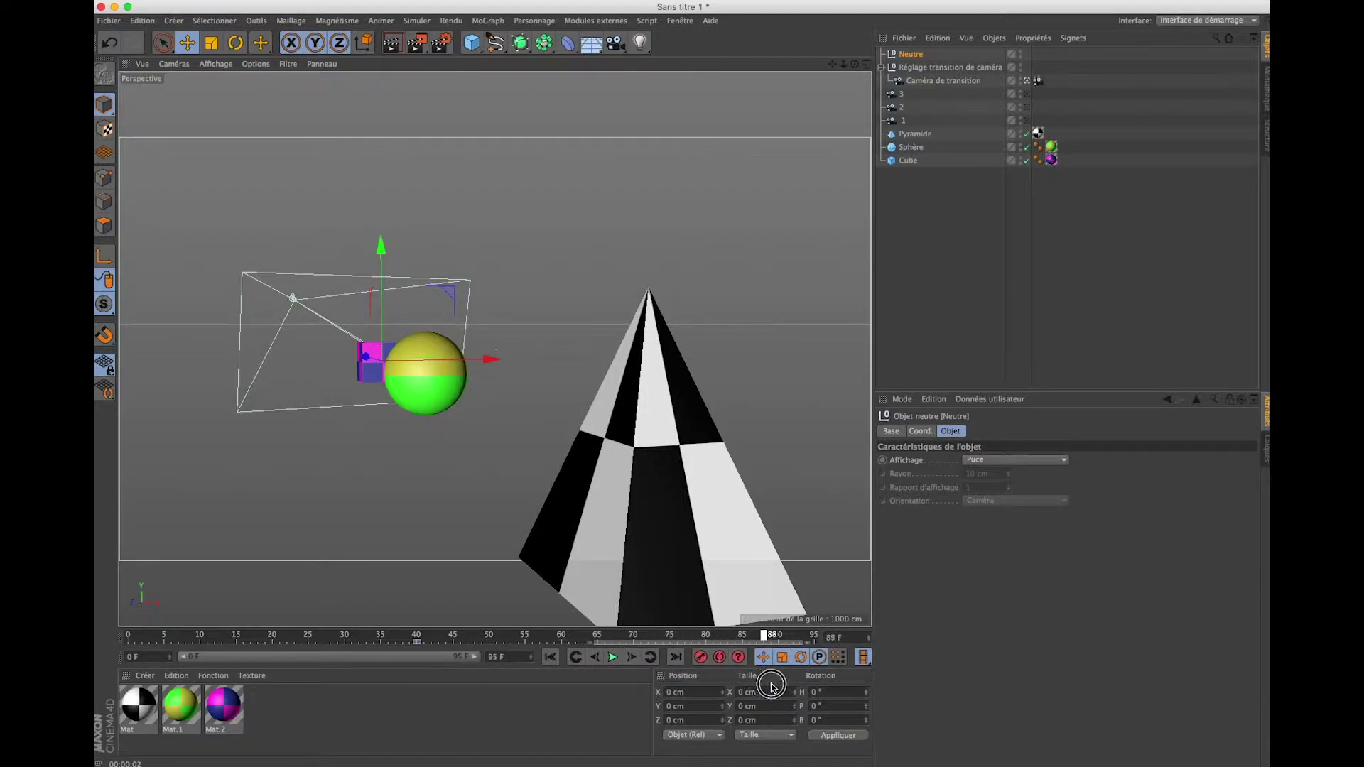
pyautogui.moveTo(772, 686); pyautogui.dragTo(779, 686)
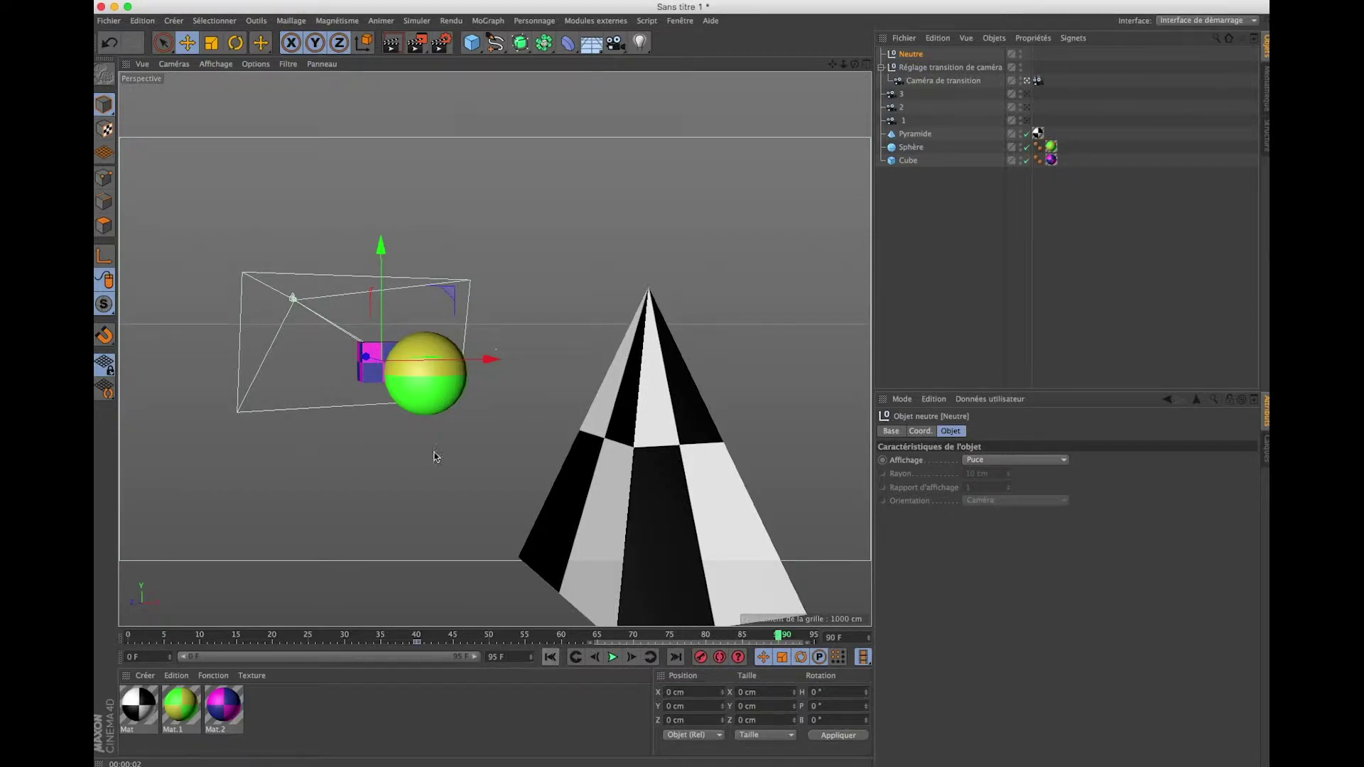
pyautogui.moveTo(366, 357)
pyautogui.mouseDown()
pyautogui.moveTo(587, 493)
pyautogui.moveTo(706, 353)
pyautogui.mouseUp()
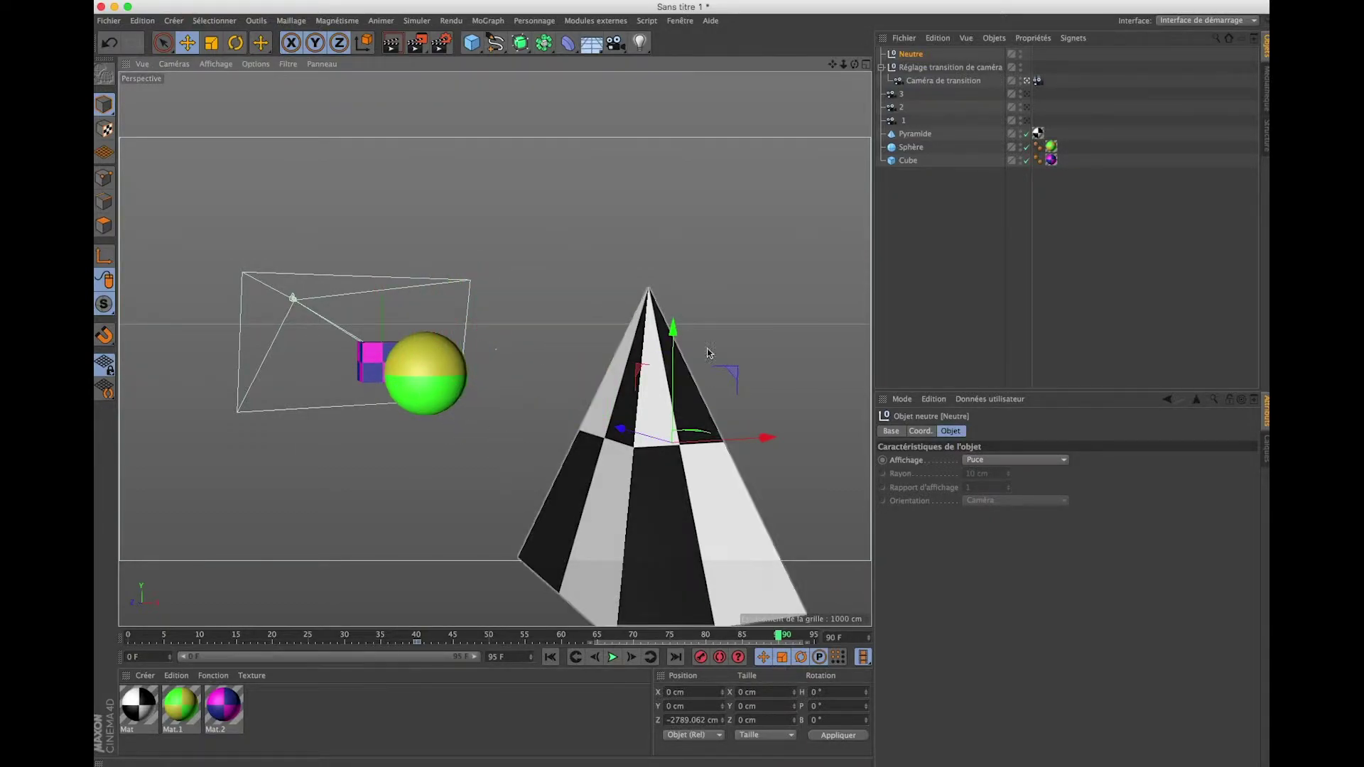
# - Adjust the null's depth in the four-view layout, then return to perspective and scrub to frame 21
pyautogui.click(866, 63)
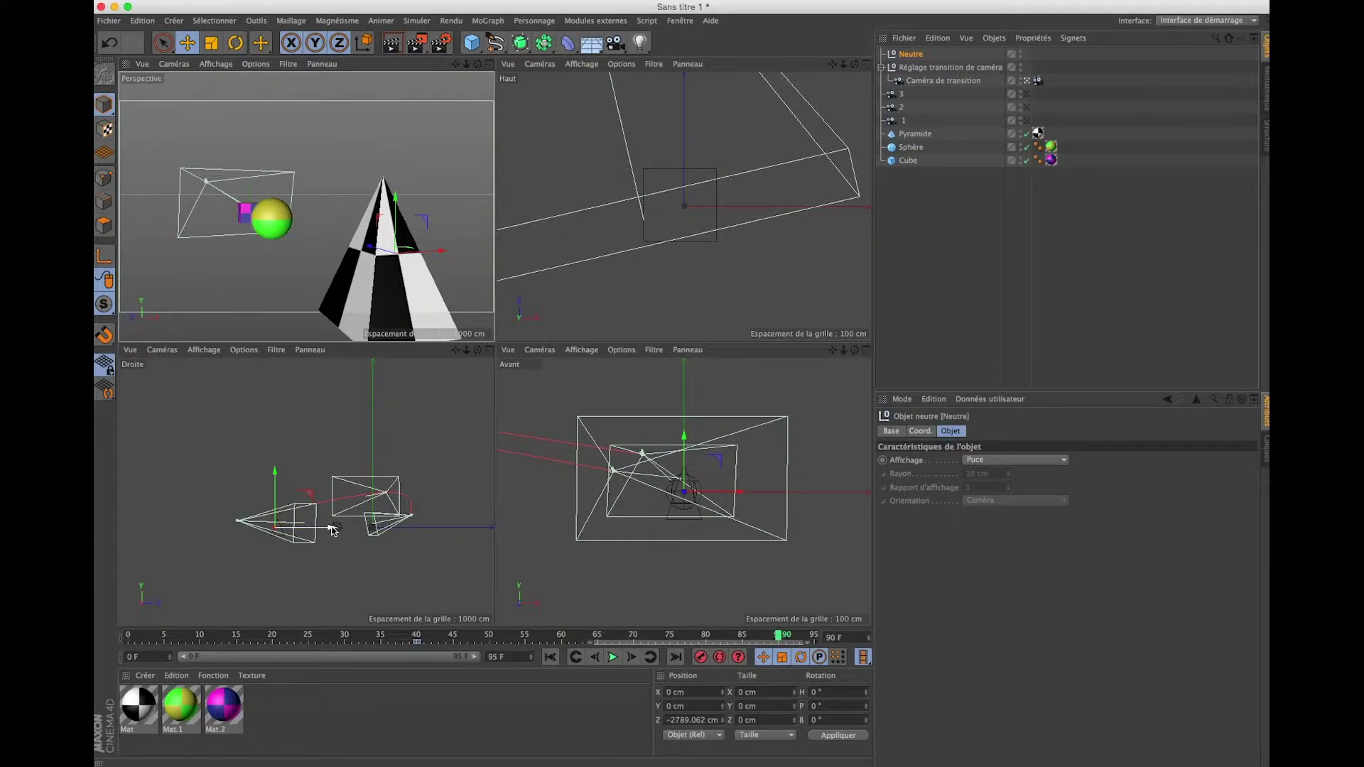
pyautogui.moveTo(336, 527); pyautogui.dragTo(337, 527)
pyautogui.scroll(2, 282, 581)
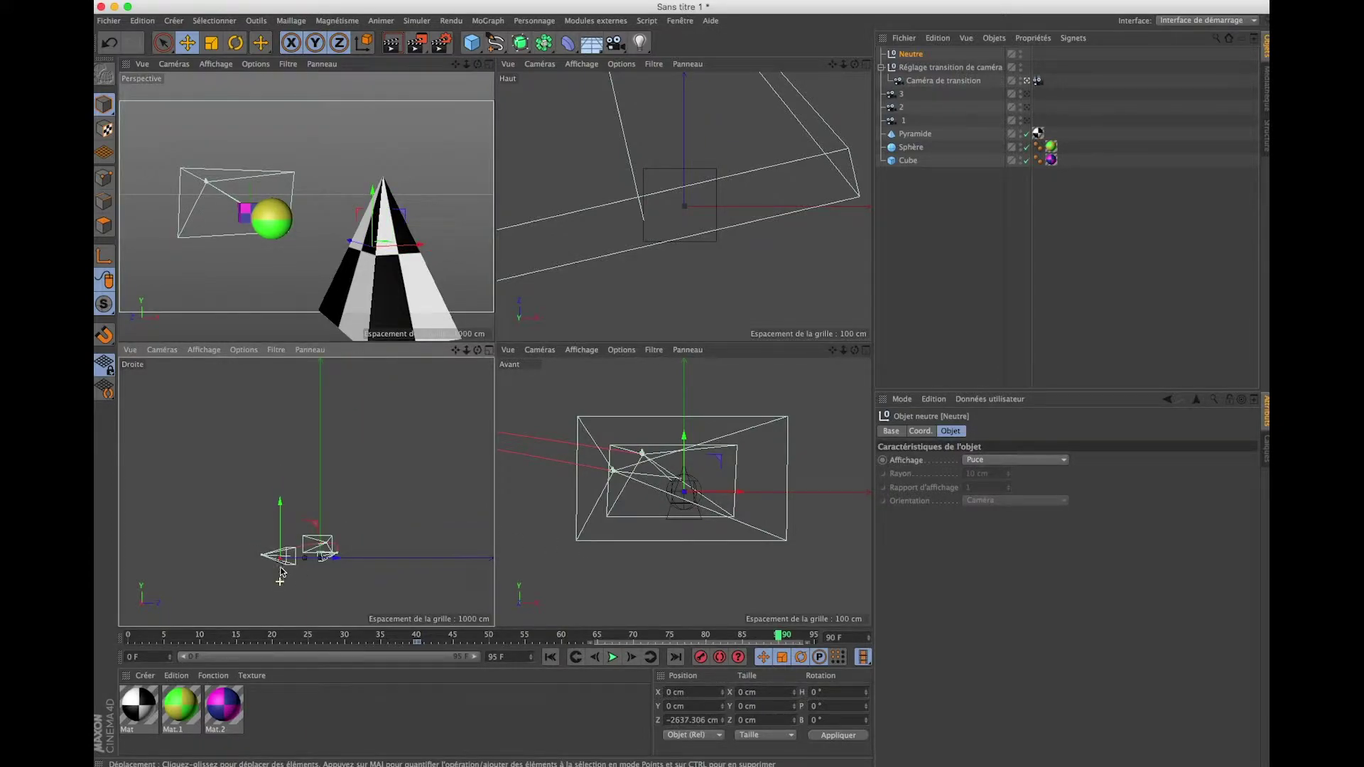
pyautogui.scroll(3, 281, 570)
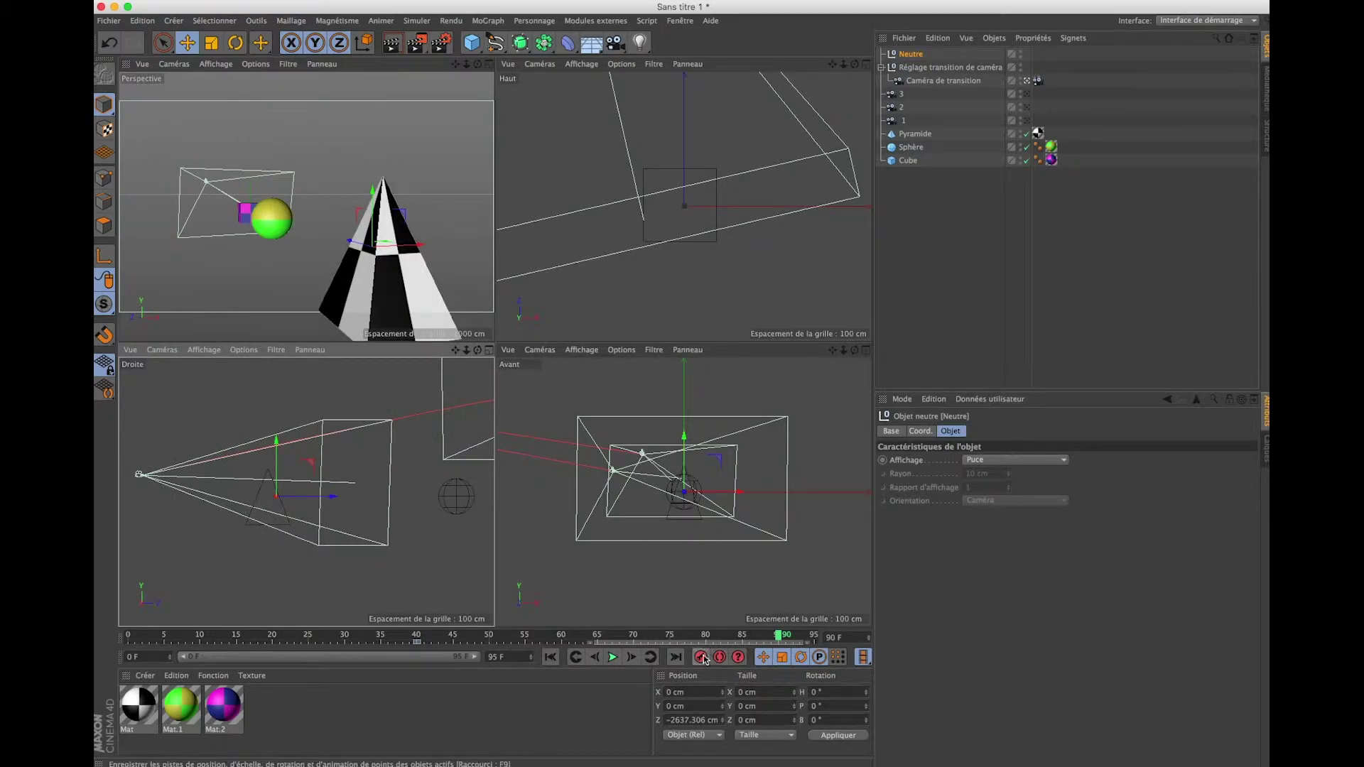
pyautogui.click(489, 64)
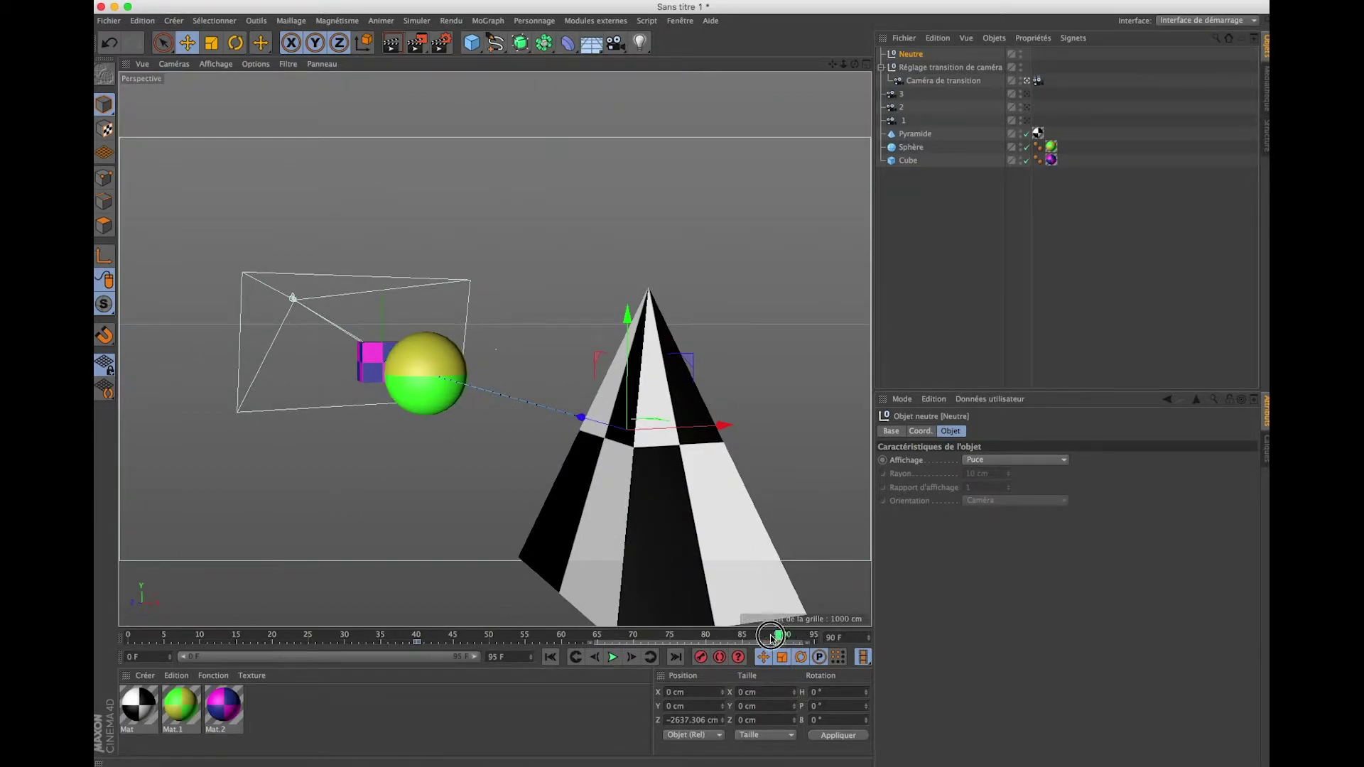
pyautogui.moveTo(771, 637)
pyautogui.mouseDown()
pyautogui.moveTo(139, 639)
pyautogui.moveTo(350, 646)
pyautogui.moveTo(776, 722)
pyautogui.moveTo(670, 708)
pyautogui.mouseUp()
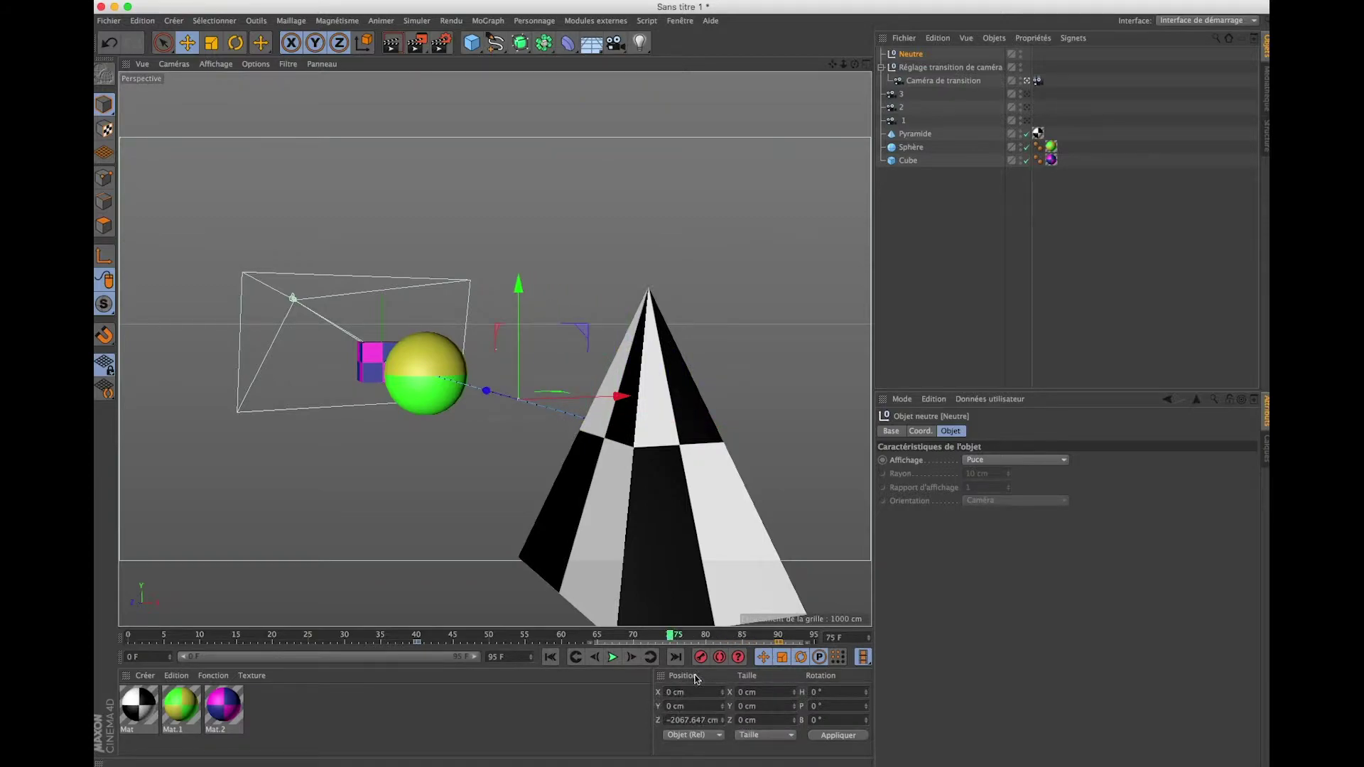
# - Set Neutre as the transition camera's focus object and preview renders while scrubbing through frames 49, 70 and 84
pyautogui.click(931, 83)
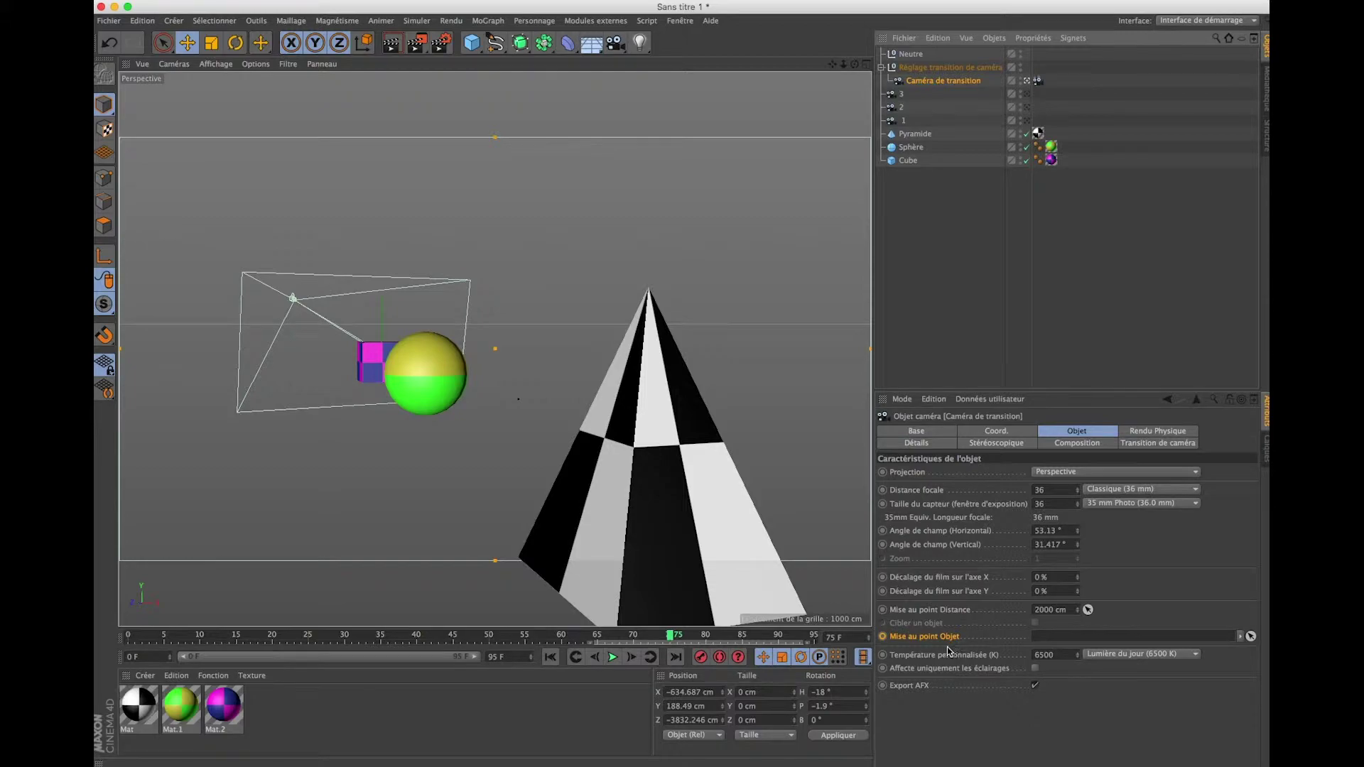
pyautogui.moveTo(920, 59); pyautogui.dragTo(1081, 639)
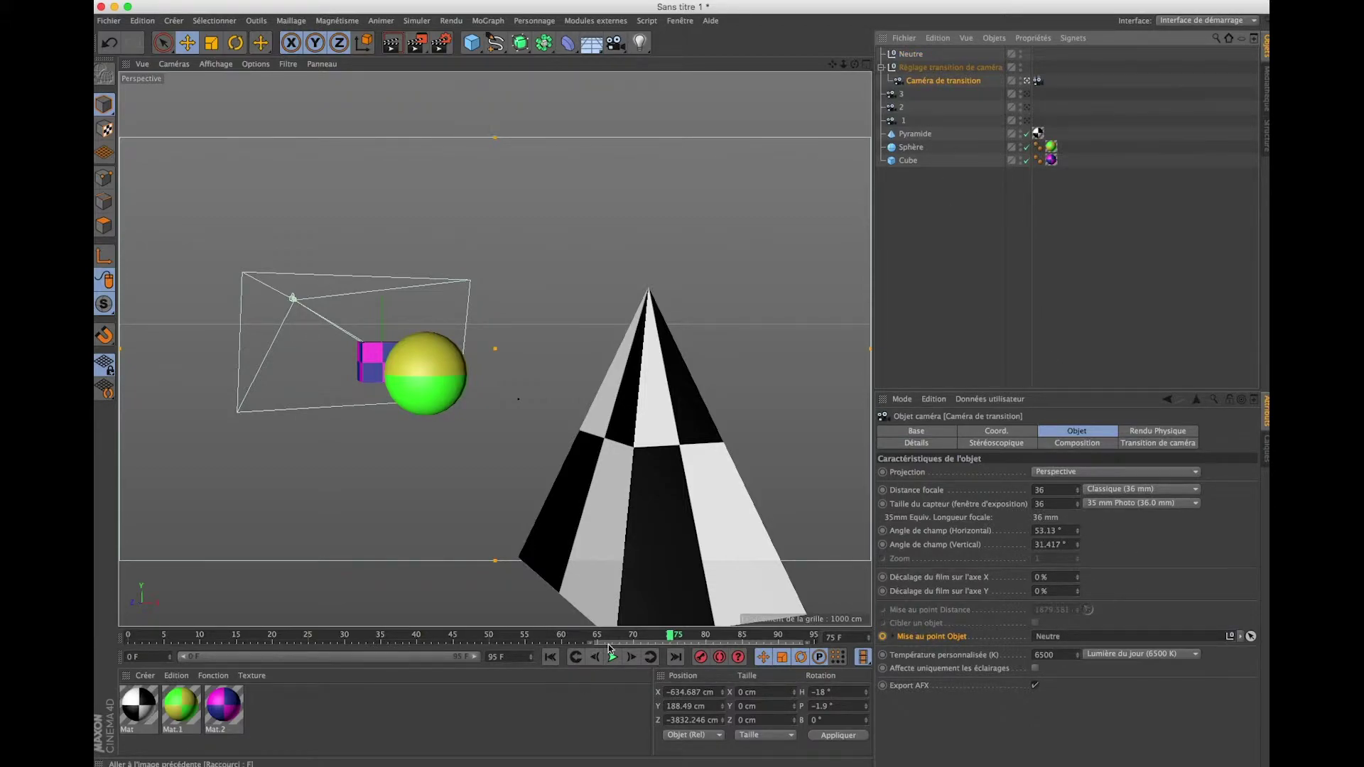
pyautogui.moveTo(670, 636); pyautogui.dragTo(487, 643)
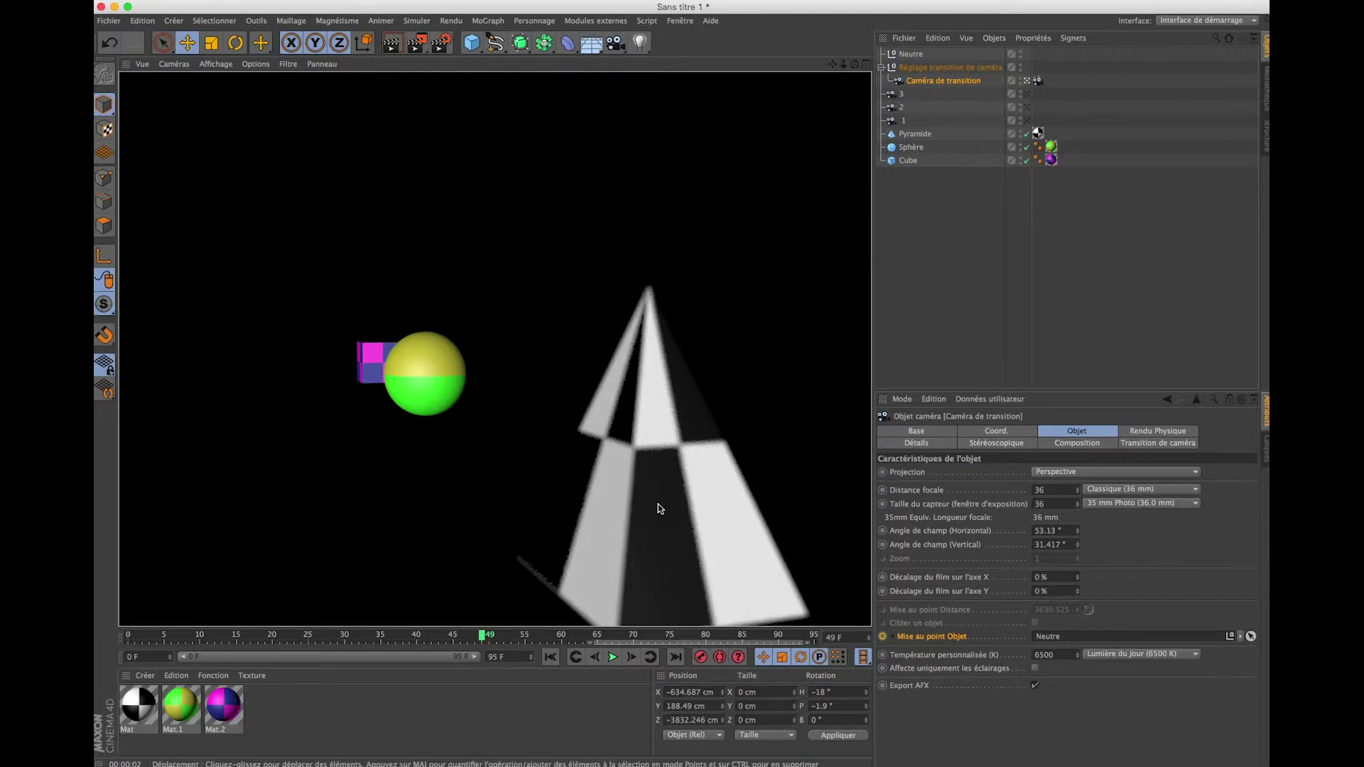
pyautogui.moveTo(483, 638); pyautogui.dragTo(633, 639)
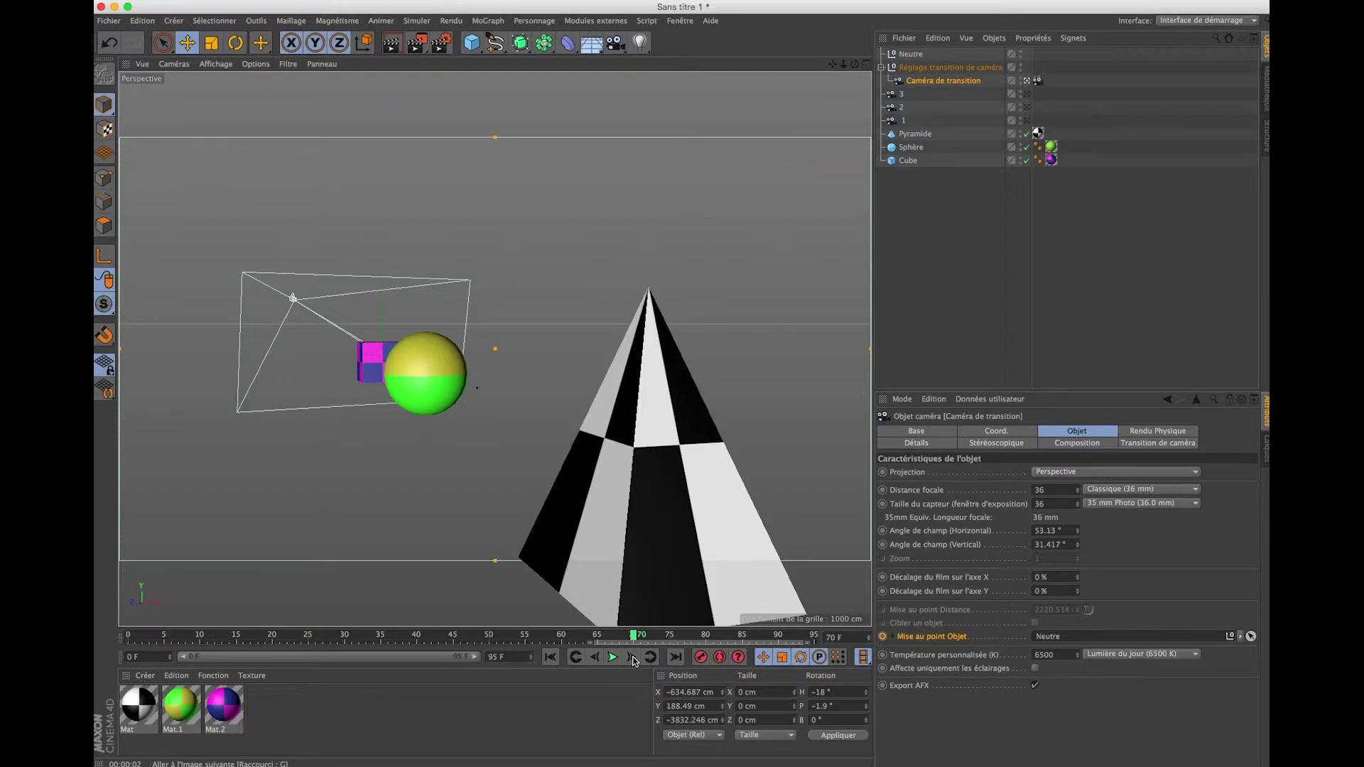
pyautogui.click(391, 43)
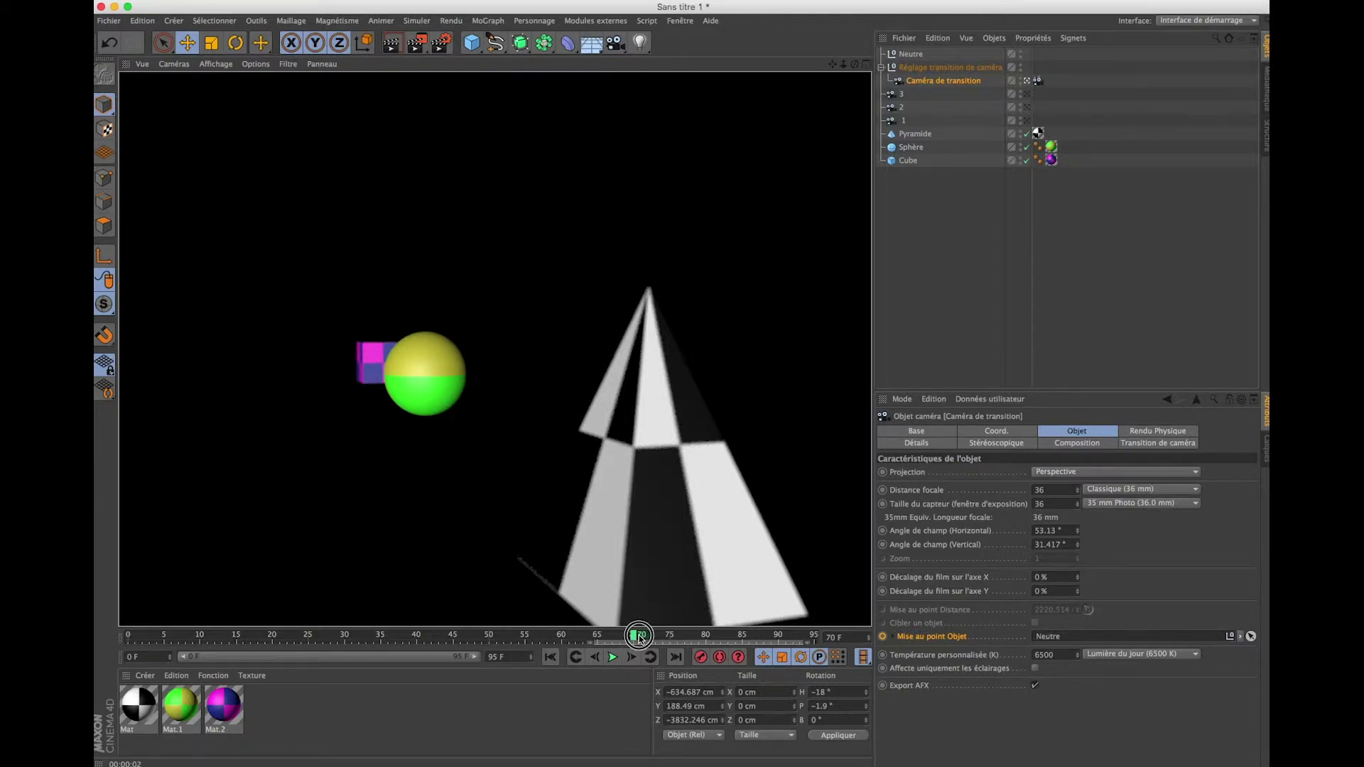
pyautogui.moveTo(639, 637); pyautogui.dragTo(735, 637)
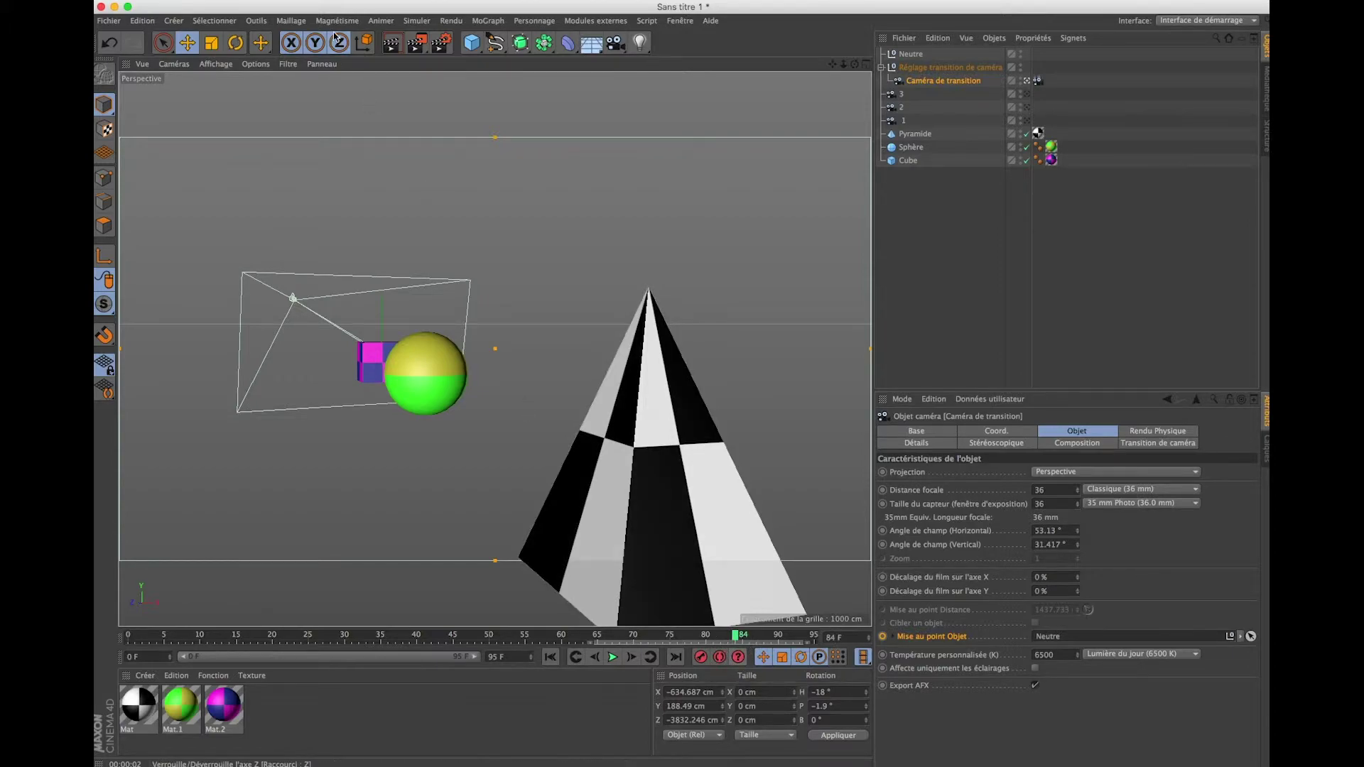
# - Render all 96 frames to the Picture Viewer, play them back, then scrub from frame 0 to 35
pyautogui.click(392, 42)
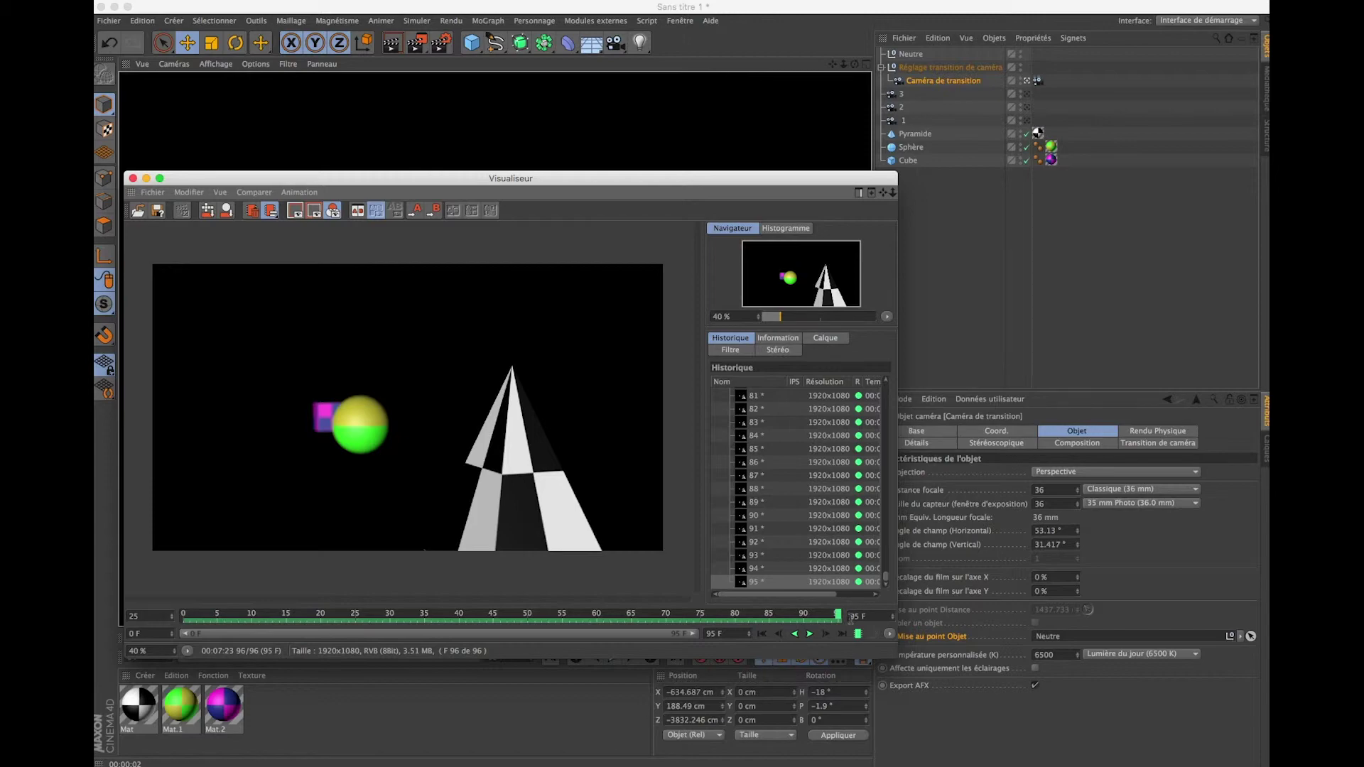
pyautogui.click(811, 635)
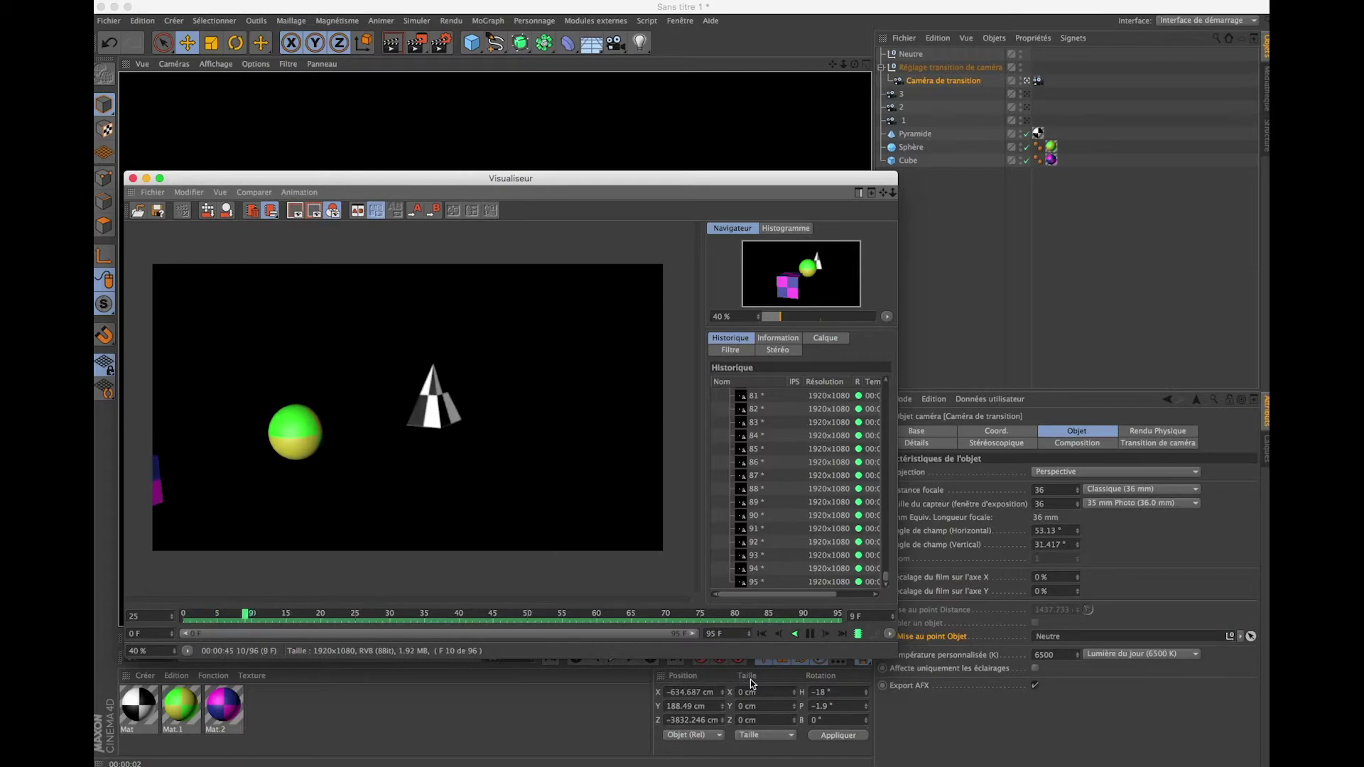
pyautogui.click(810, 633)
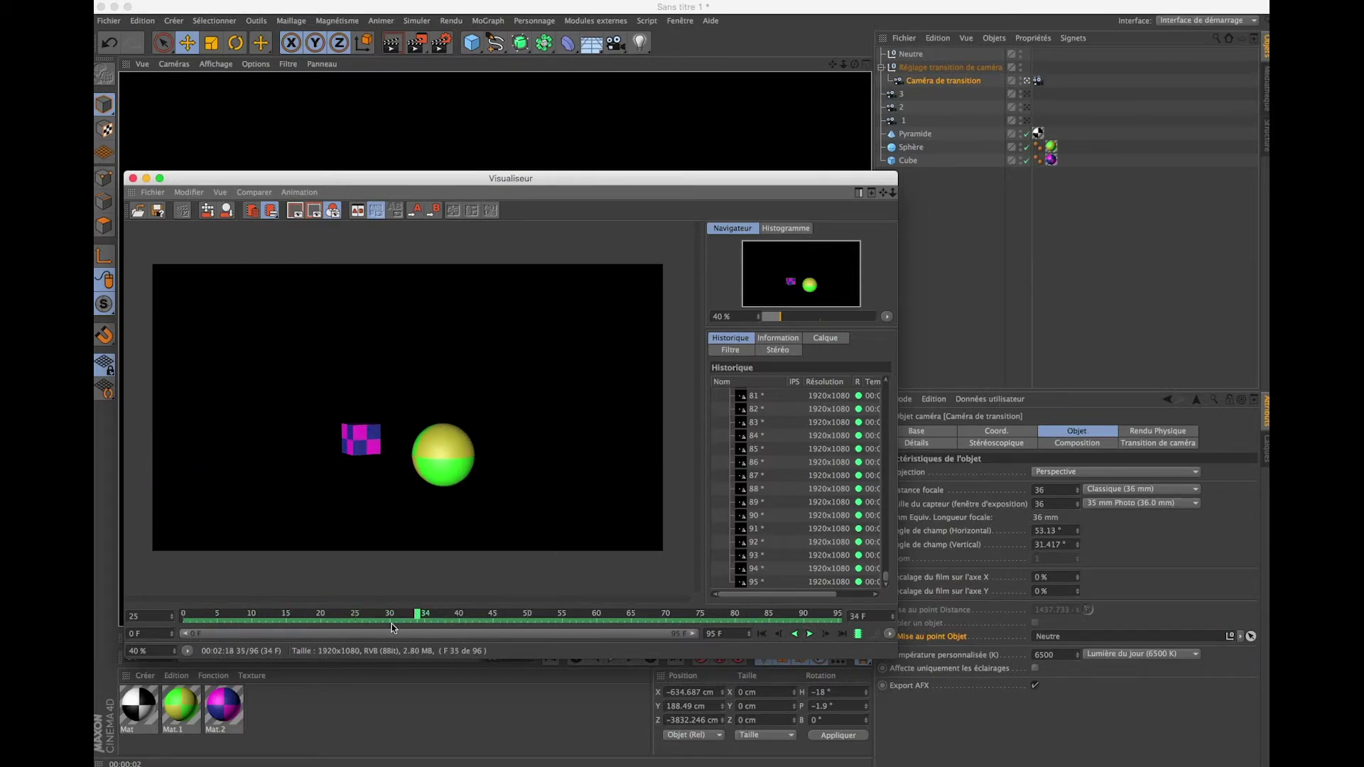
pyautogui.moveTo(419, 620)
pyautogui.mouseDown()
pyautogui.moveTo(189, 619)
pyautogui.moveTo(348, 638)
pyautogui.mouseUp()
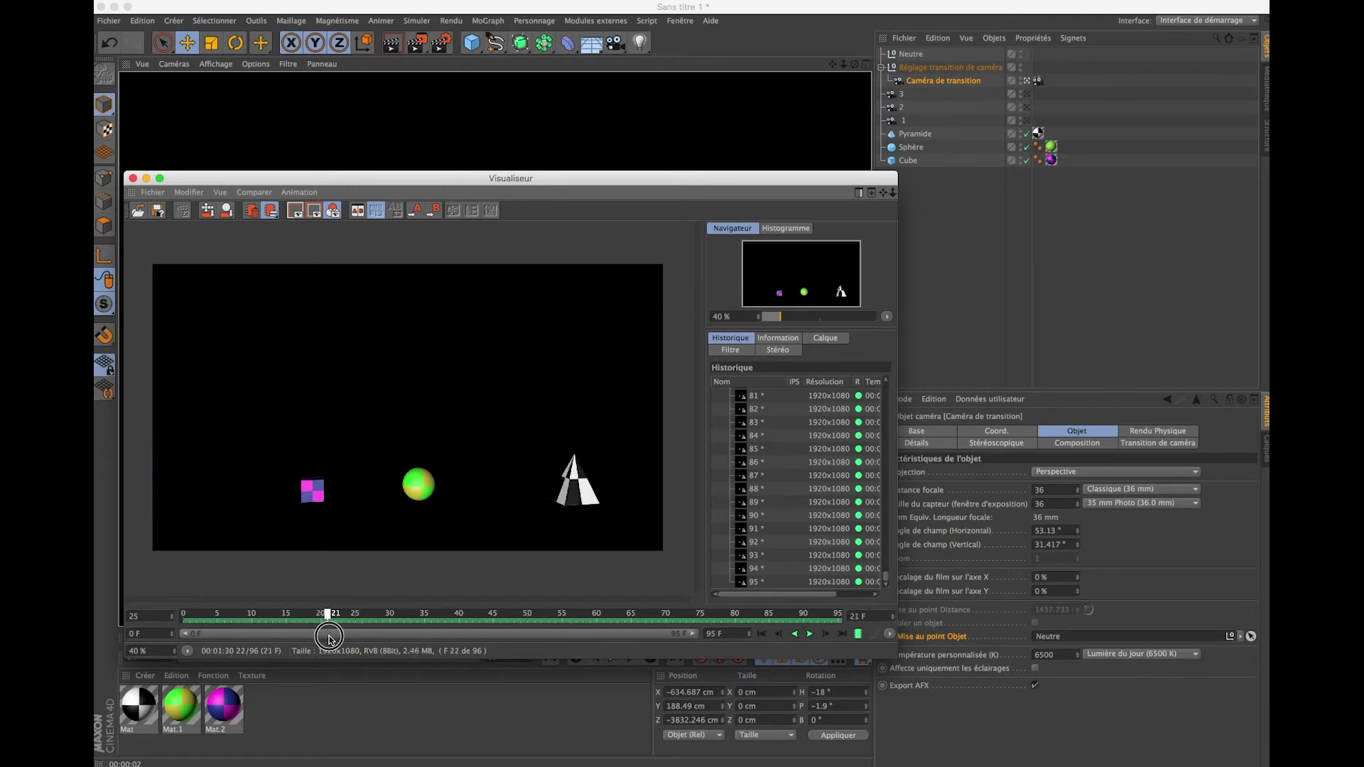
pyautogui.moveTo(351, 638)
pyautogui.mouseDown()
pyautogui.moveTo(559, 663)
pyautogui.moveTo(838, 644)
pyautogui.moveTo(608, 631)
pyautogui.moveTo(837, 625)
pyautogui.mouseUp()
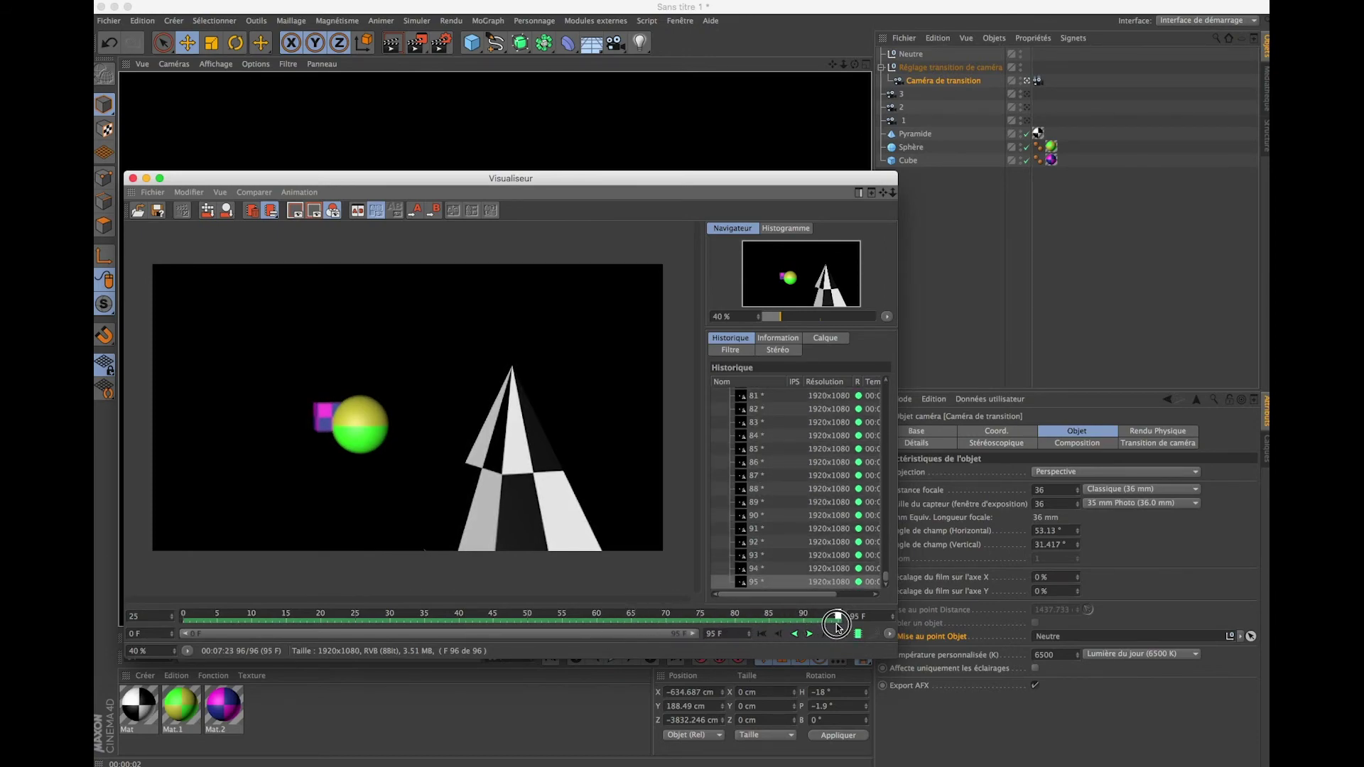